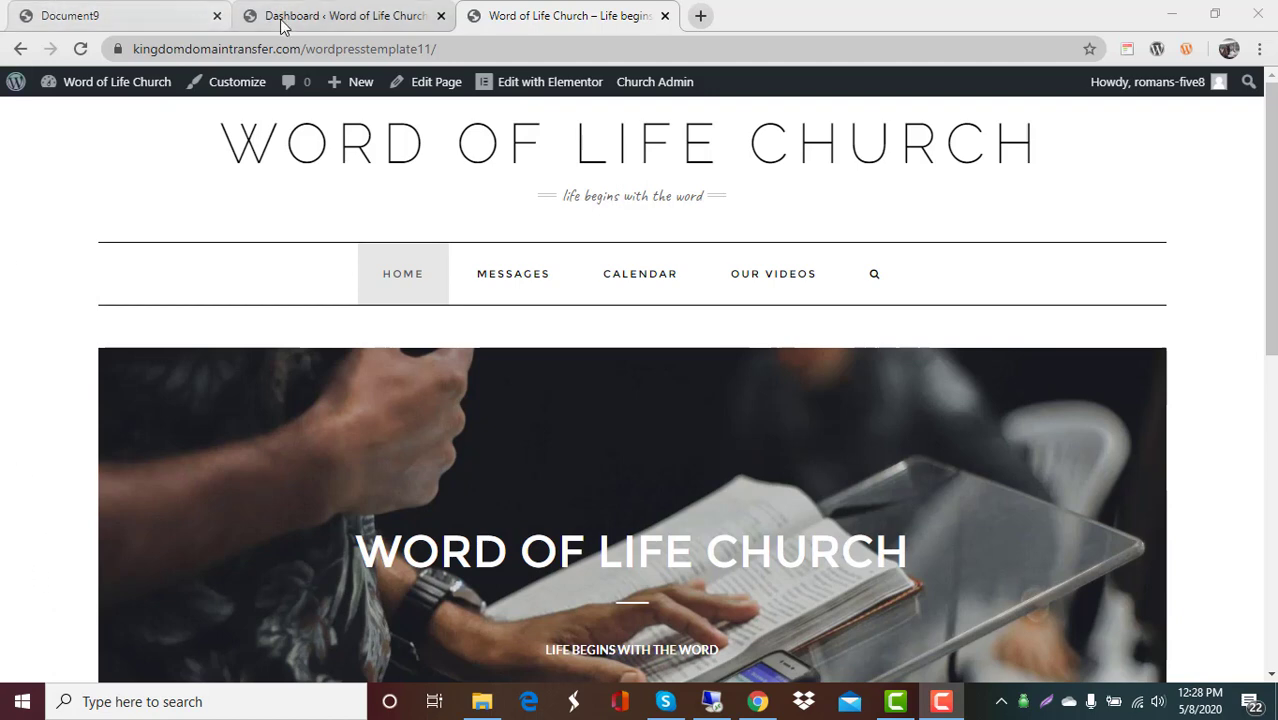
Open the church site's Calendar page and review the May 2020 10:00 am Sunday Service entries
left_click(322, 24)
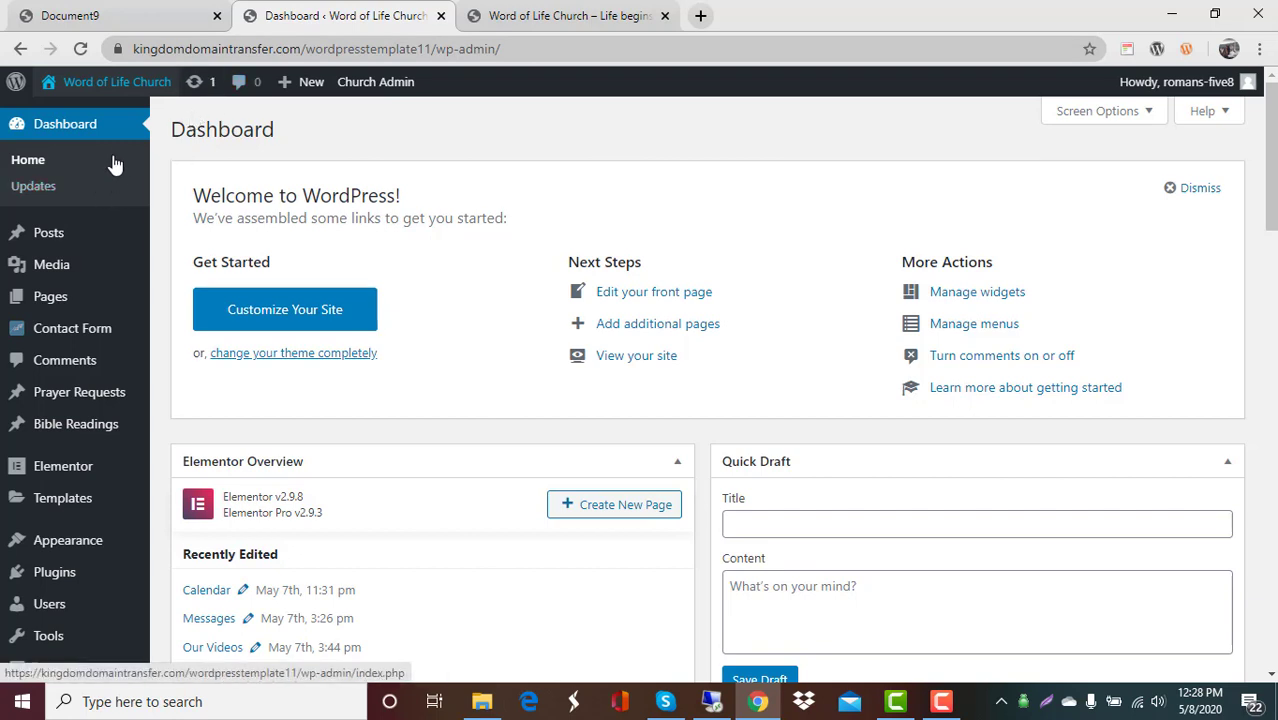
left_click(613, 18)
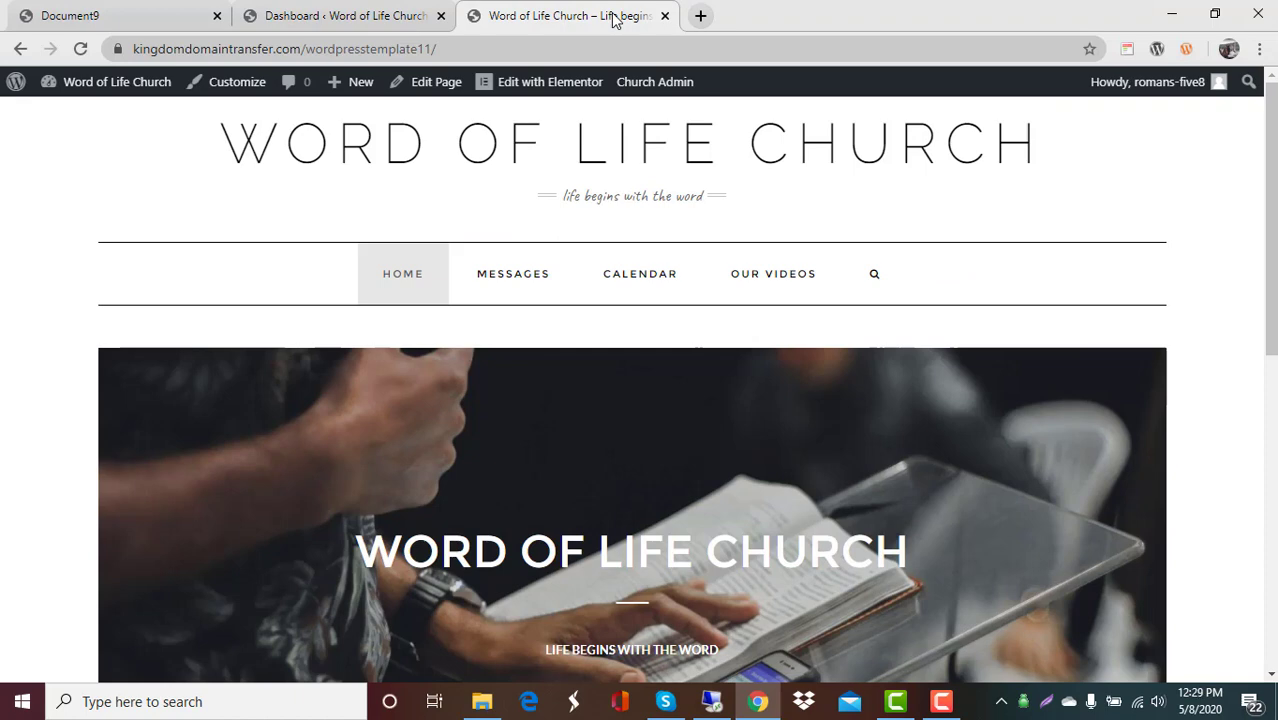
left_click(641, 281)
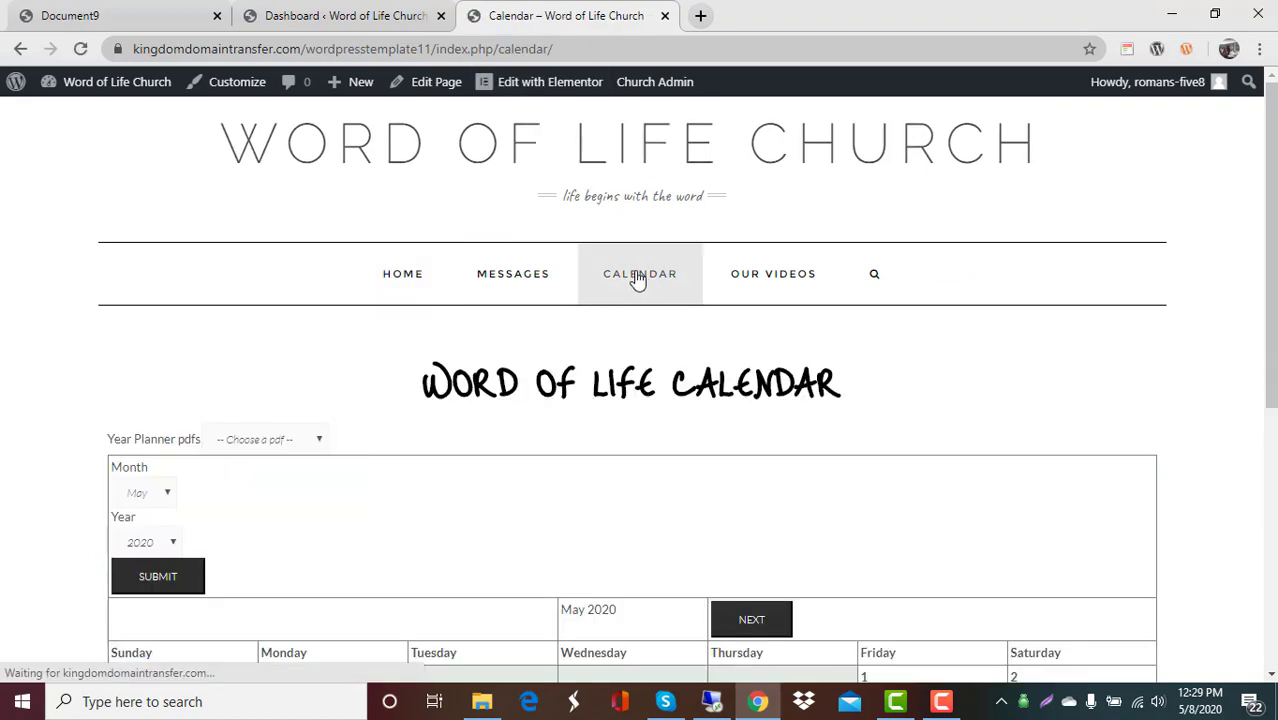
scroll(885, 400, "down", 1)
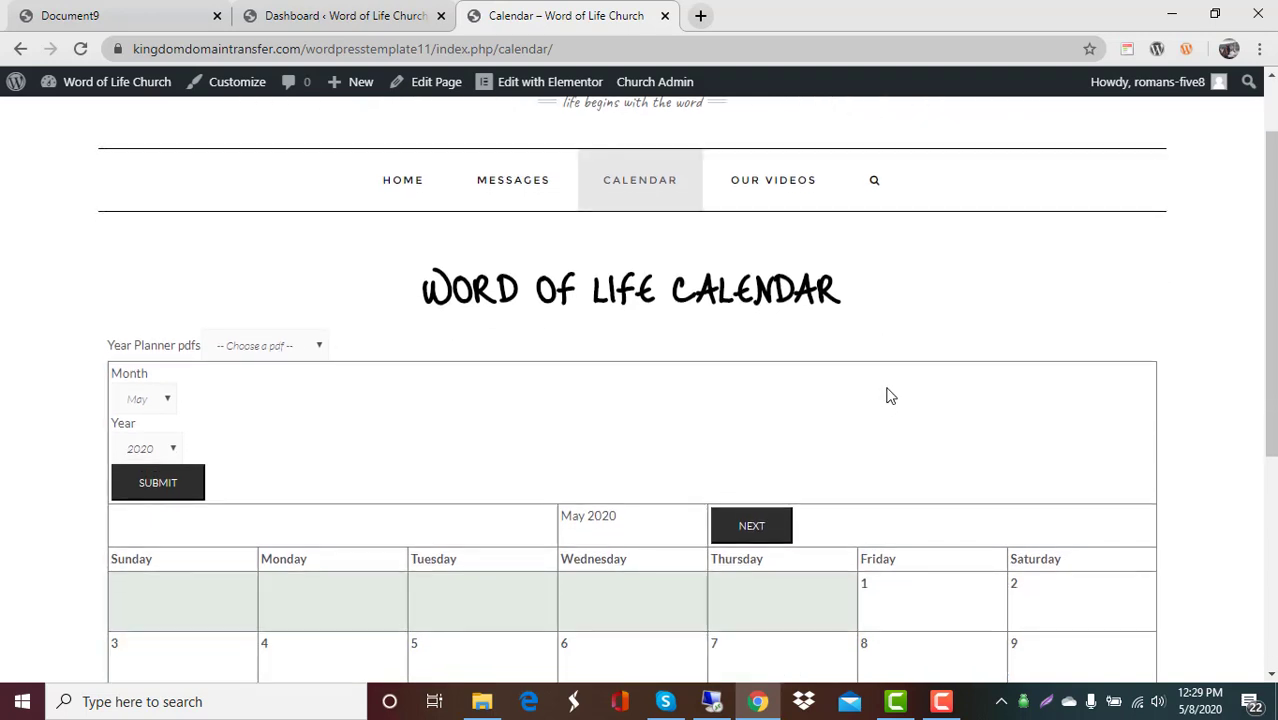
scroll(930, 370, "down", 3)
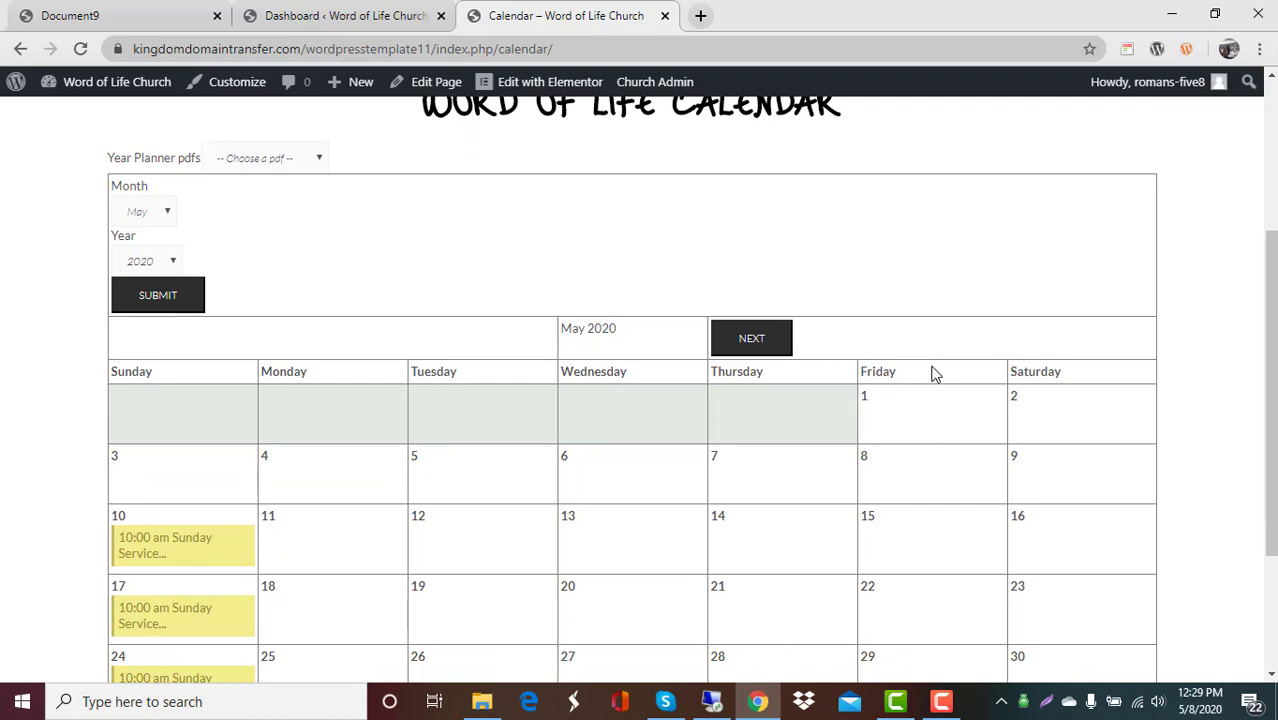
scroll(935, 374, "down", 1)
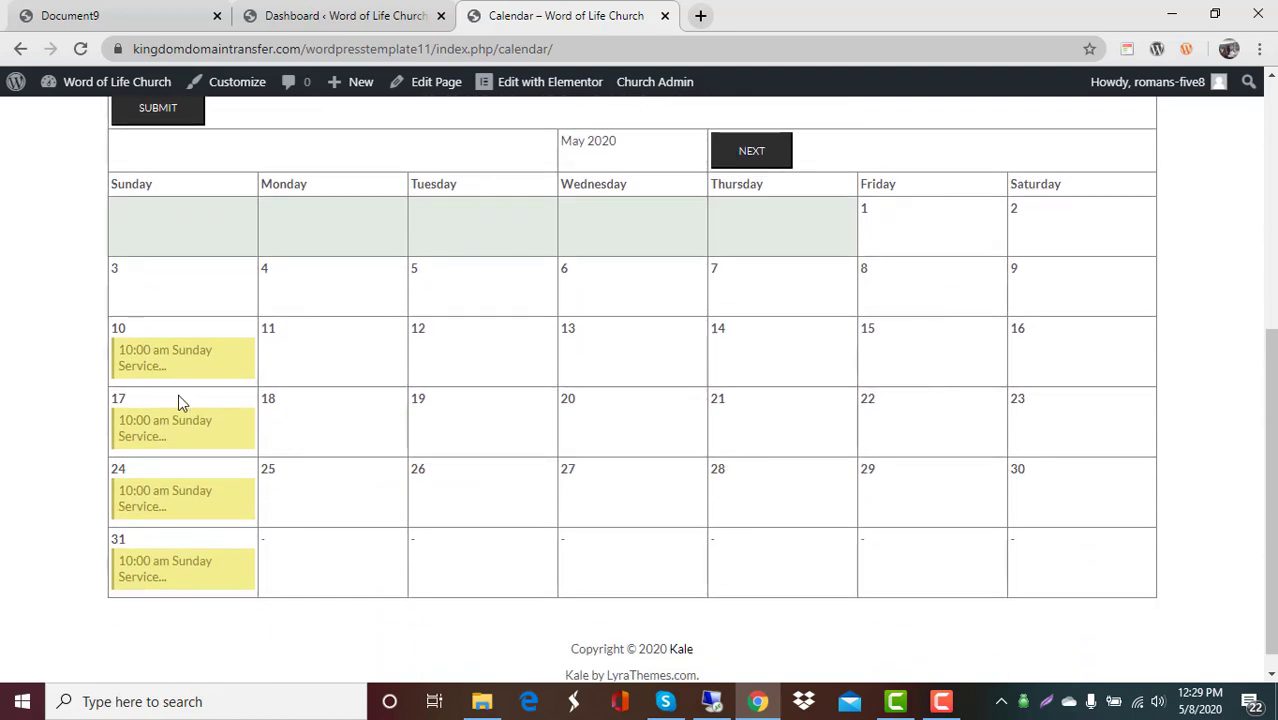
mouse_move(150, 363)
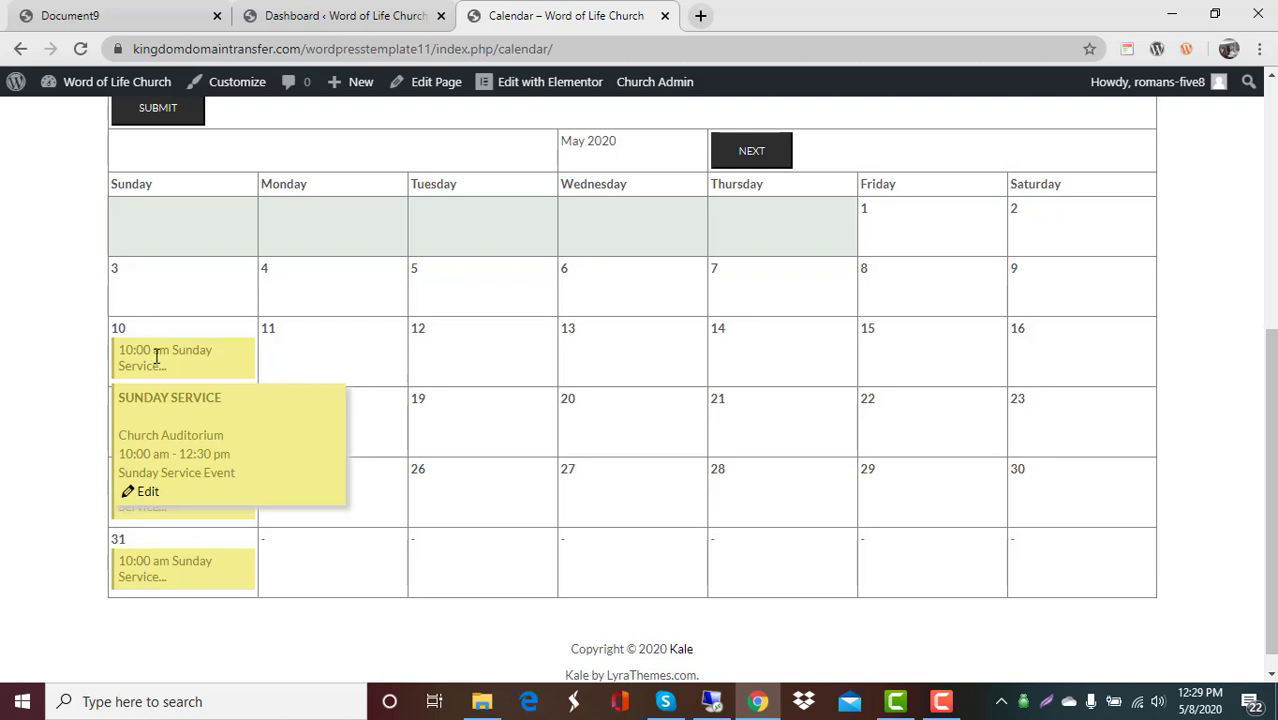
scroll(820, 393, "up", 3)
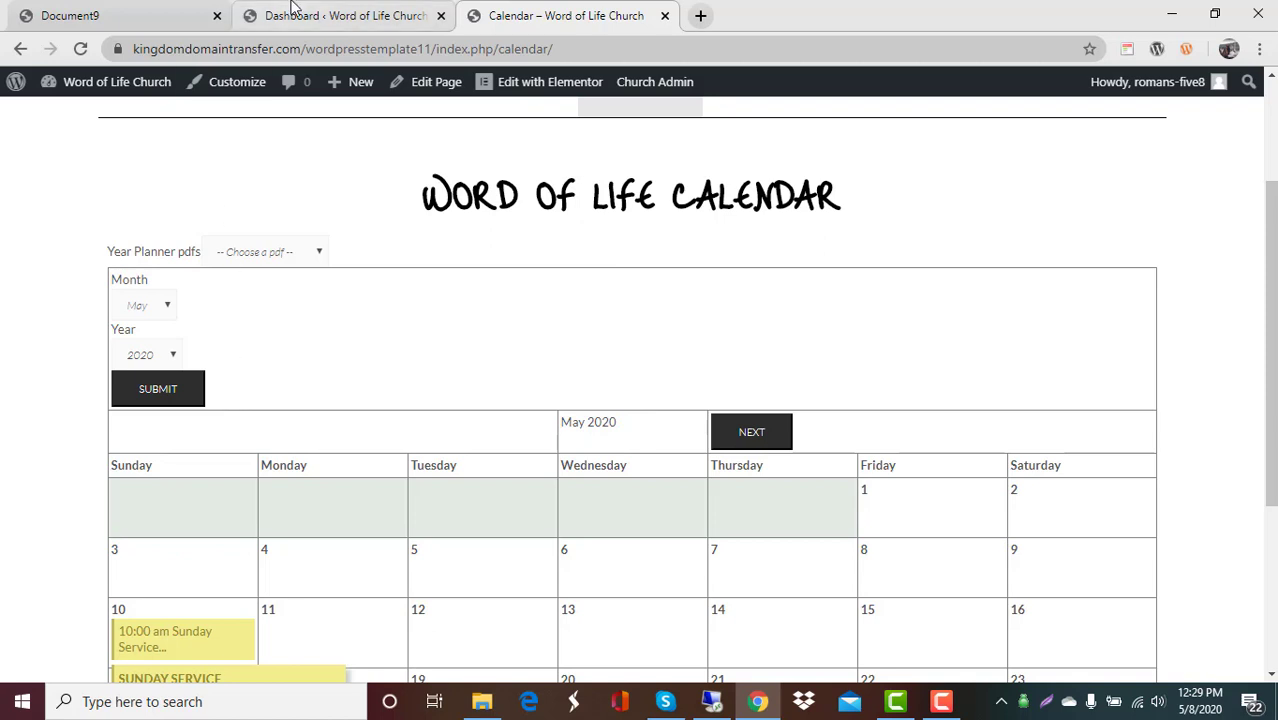
Return to the Word of Life Church admin Dashboard and scroll toward Church Admin in the sidebar
left_click(292, 12)
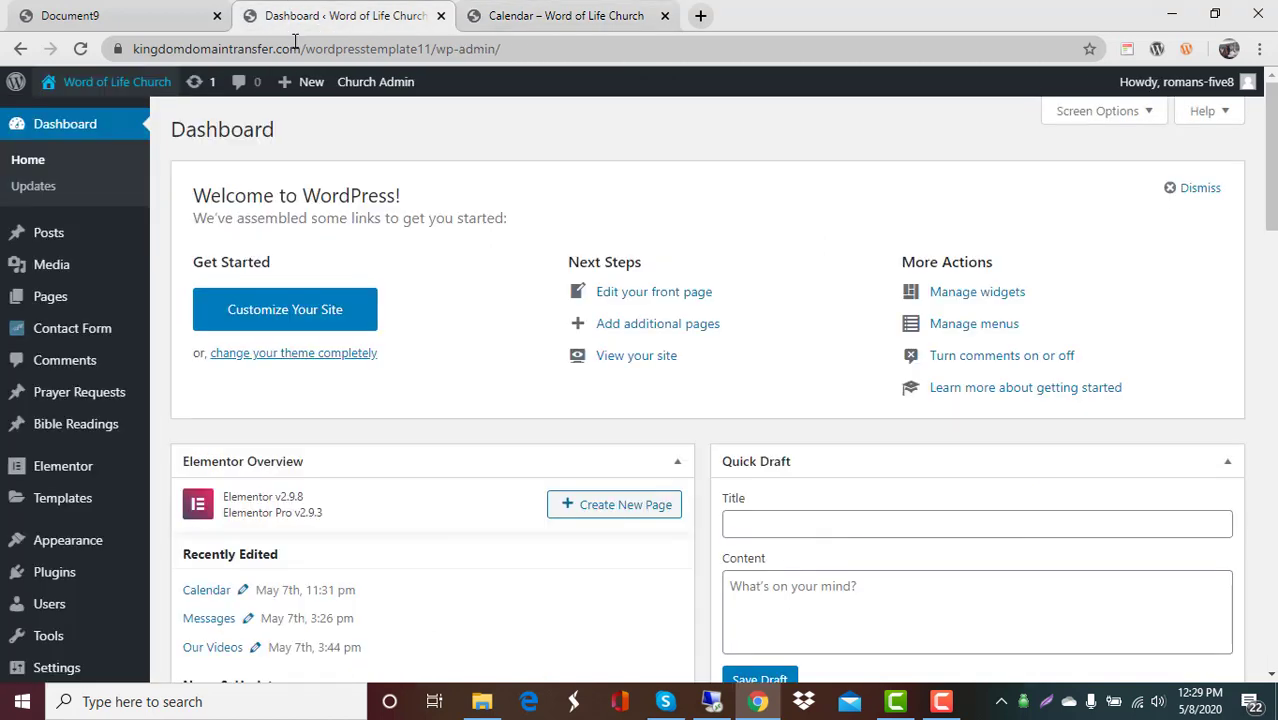
mouse_move(134, 478)
mouse_move(409, 88)
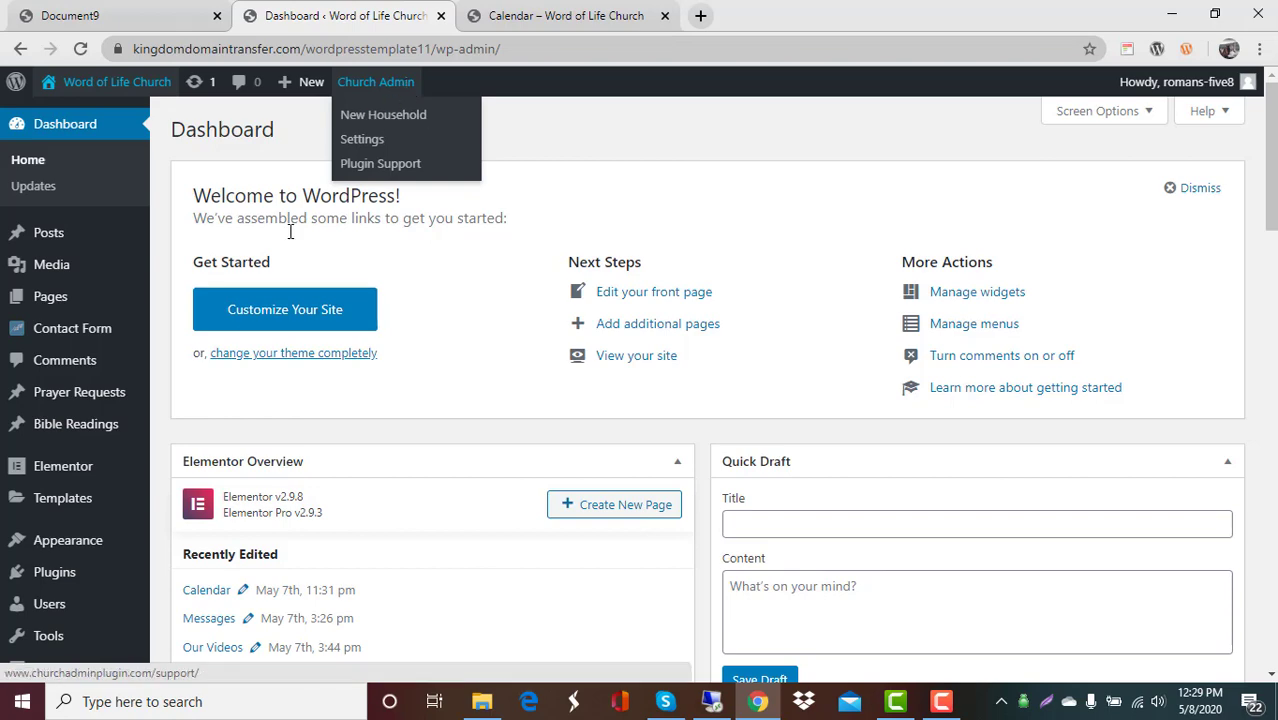
scroll(50, 550, "down", 2)
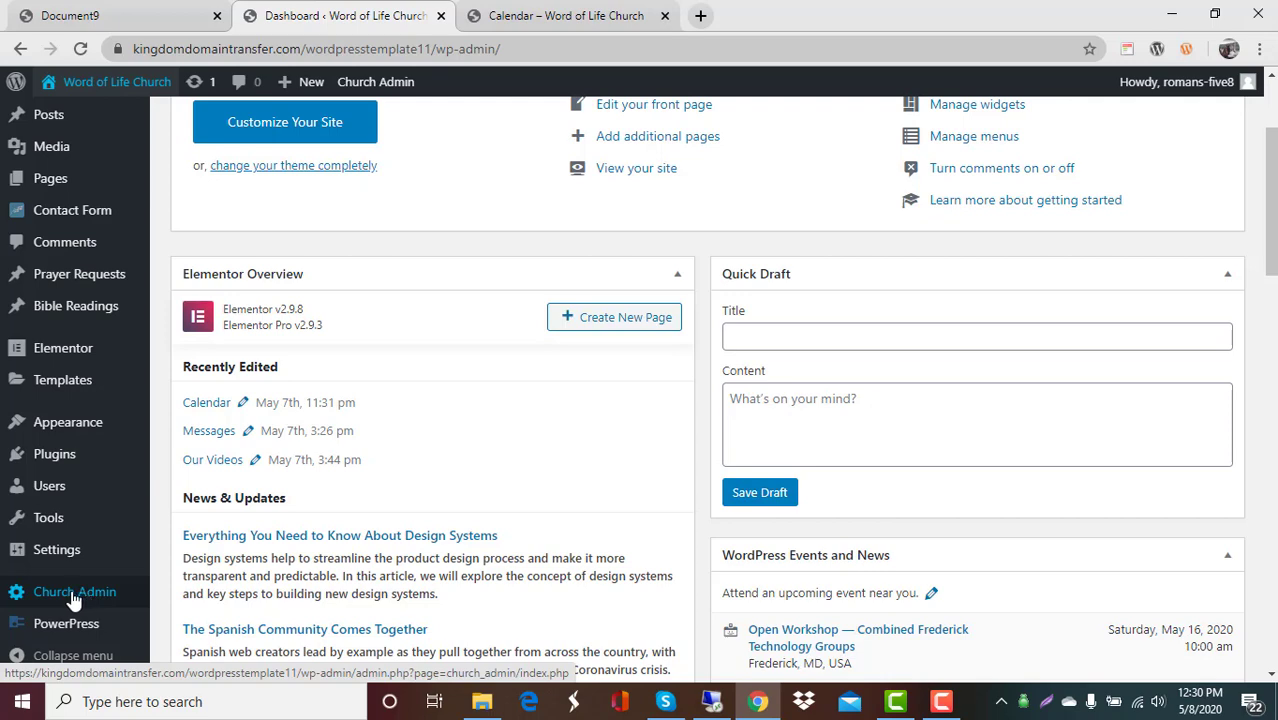
Open Church Admin v2.6821 and browse its People address list and module submenu
left_click(73, 598)
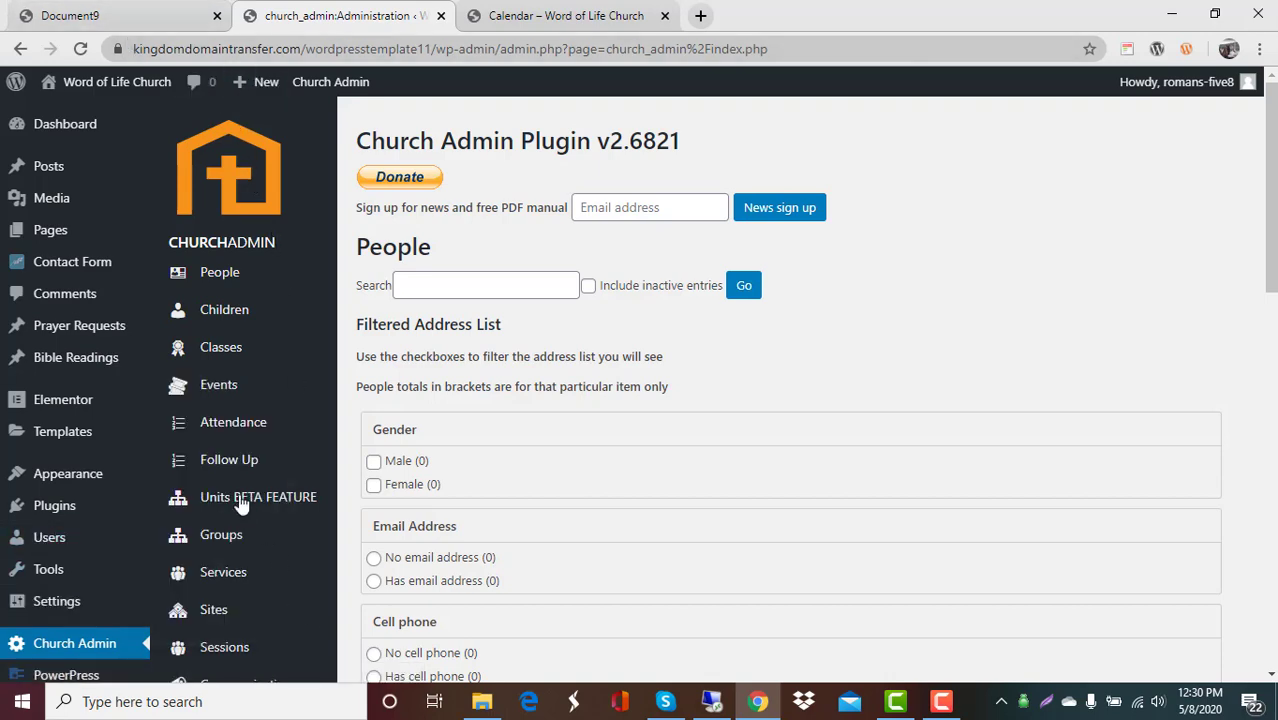
scroll(230, 505, "down", 4)
scroll(233, 507, "down", 1)
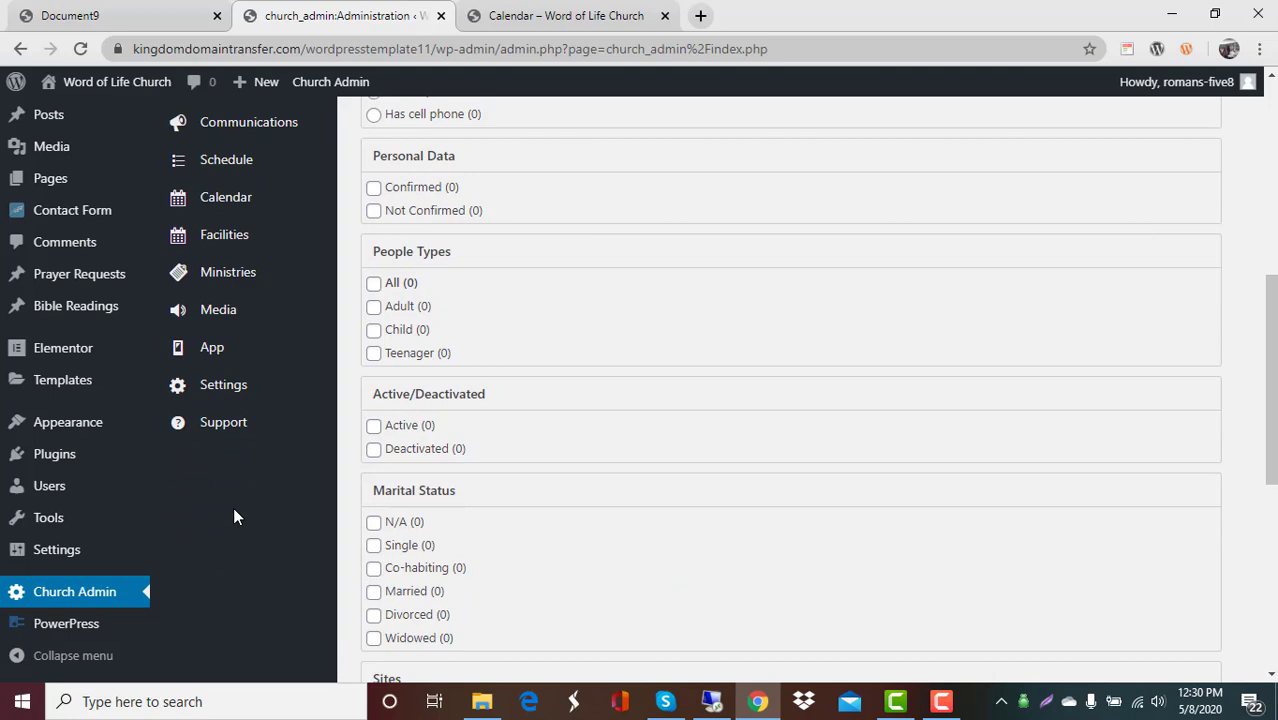
scroll(235, 505, "up", 5)
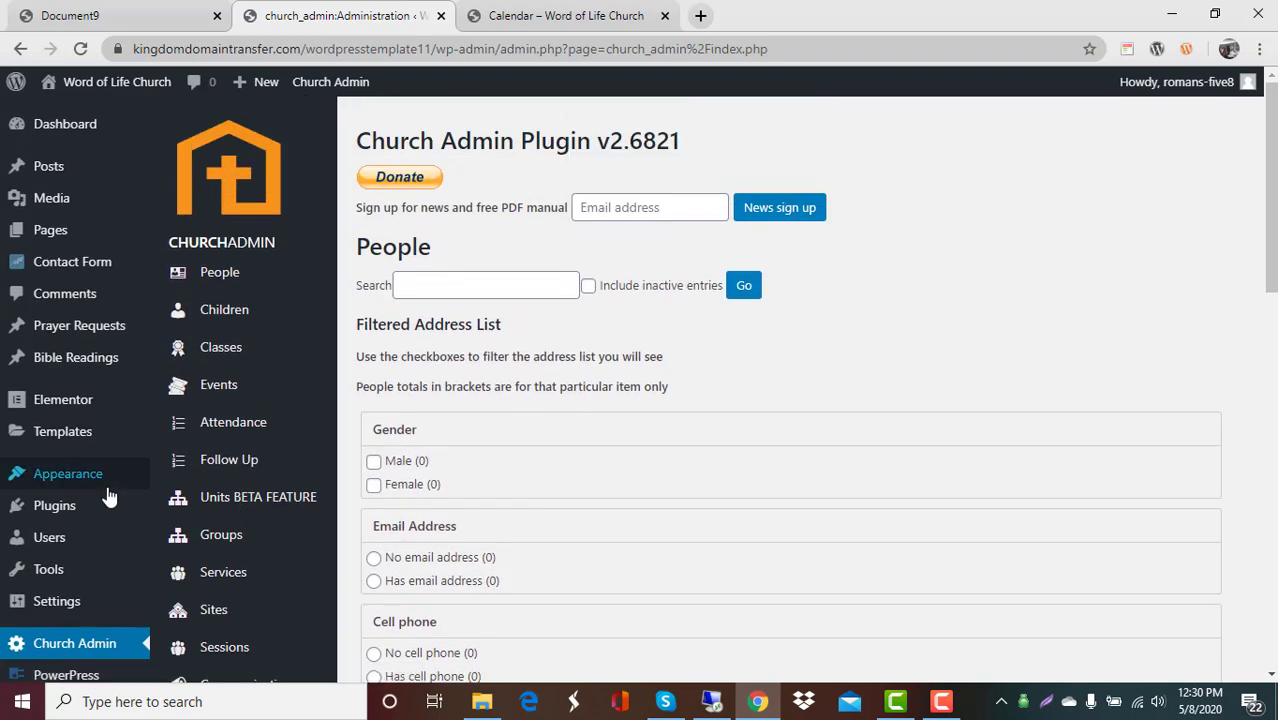
mouse_move(86, 506)
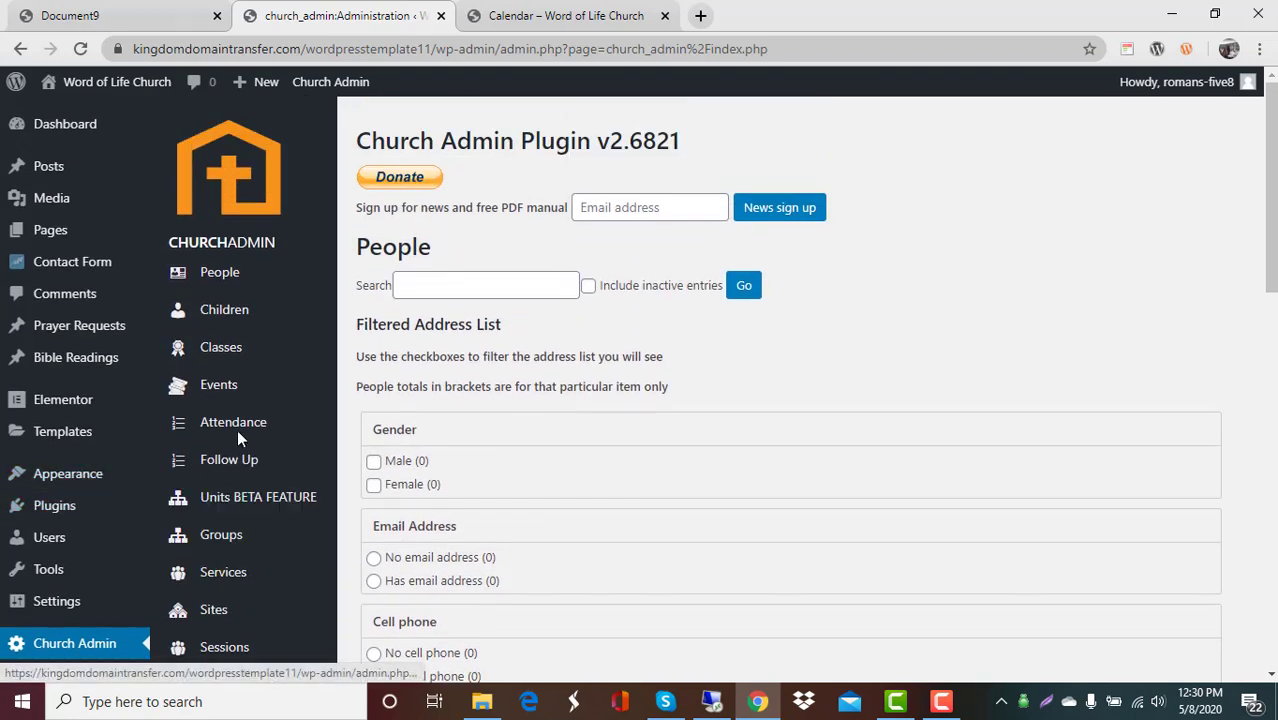
scroll(238, 432, "down", 5)
scroll(244, 440, "up", 5)
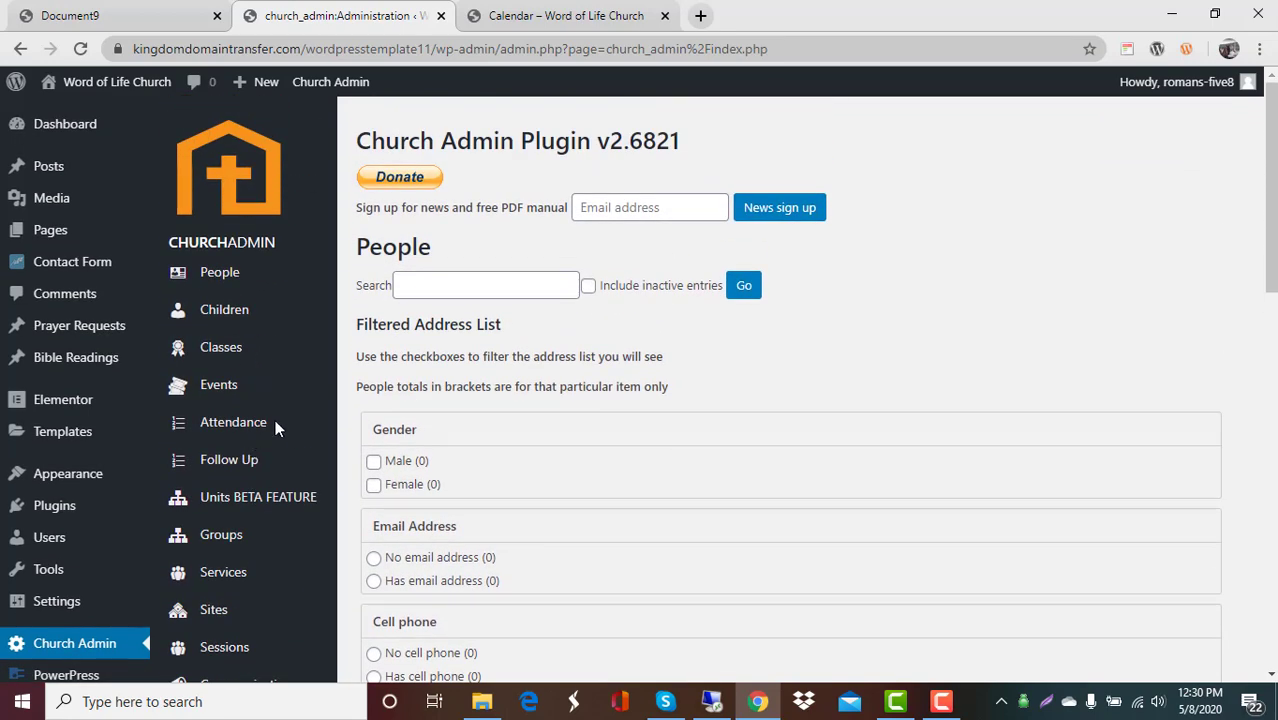
scroll(269, 418, "down", 2)
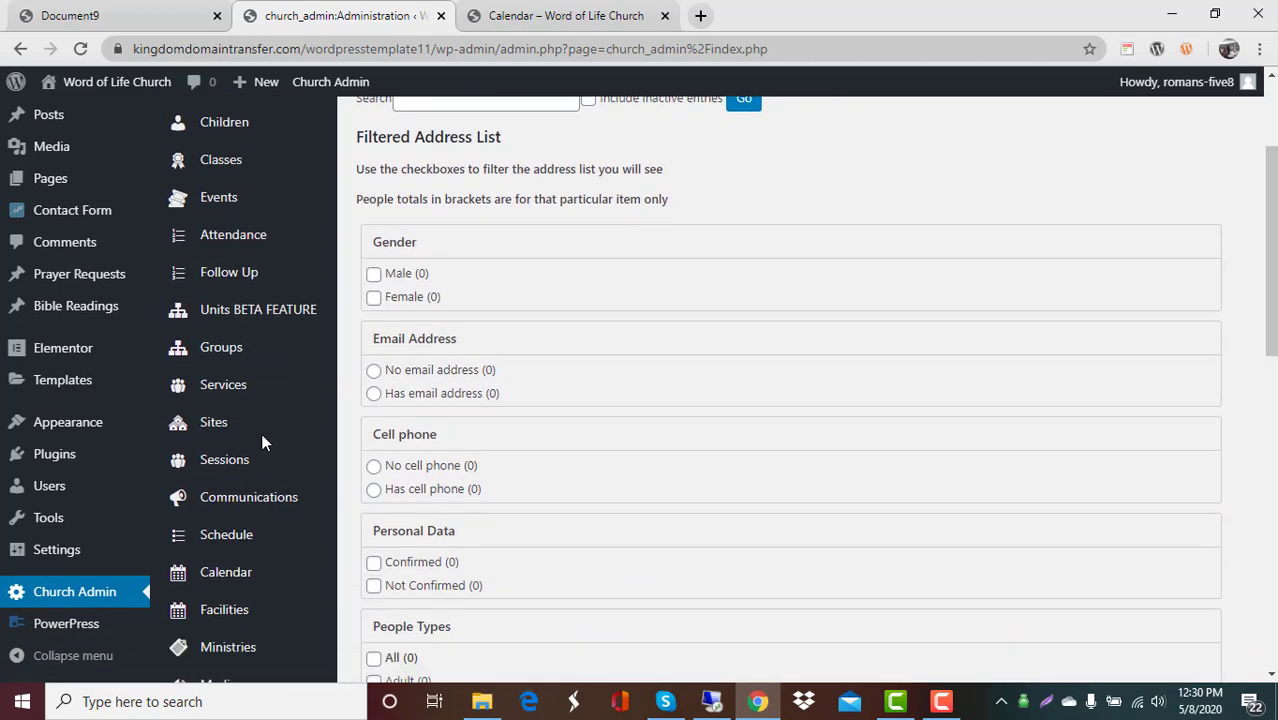
scroll(265, 455, "down", 1)
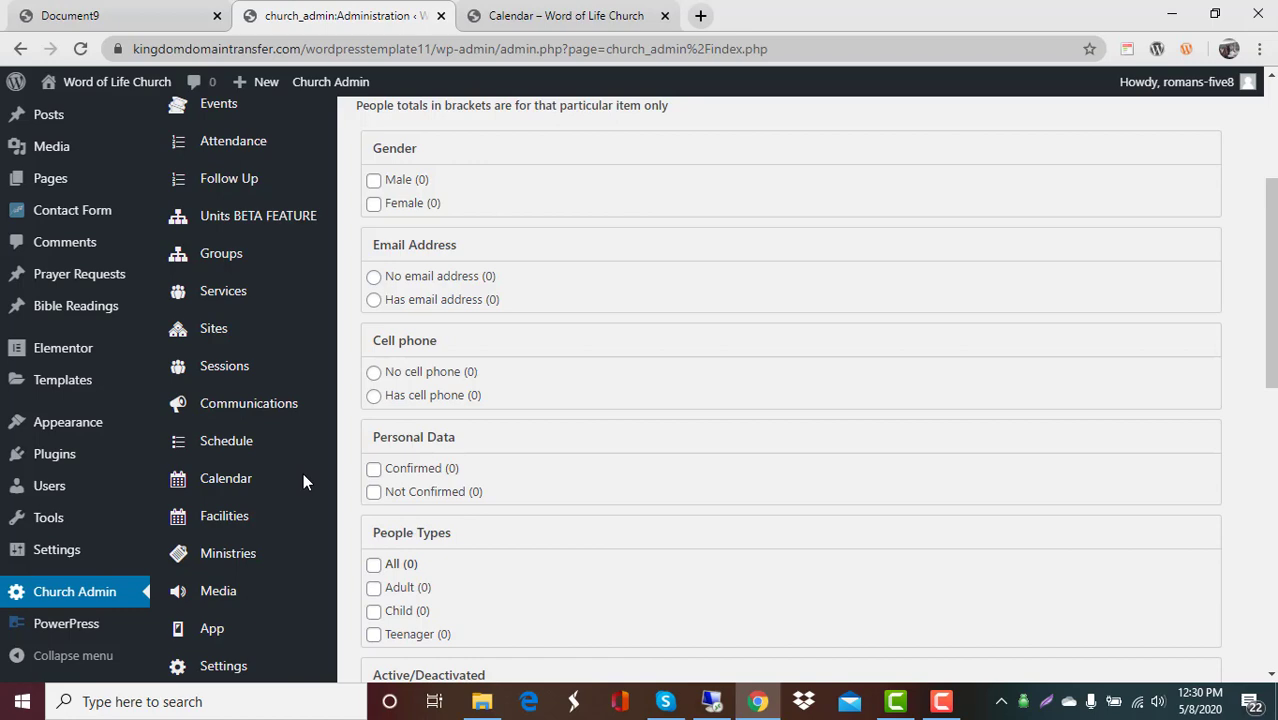
scroll(305, 470, "up", 3)
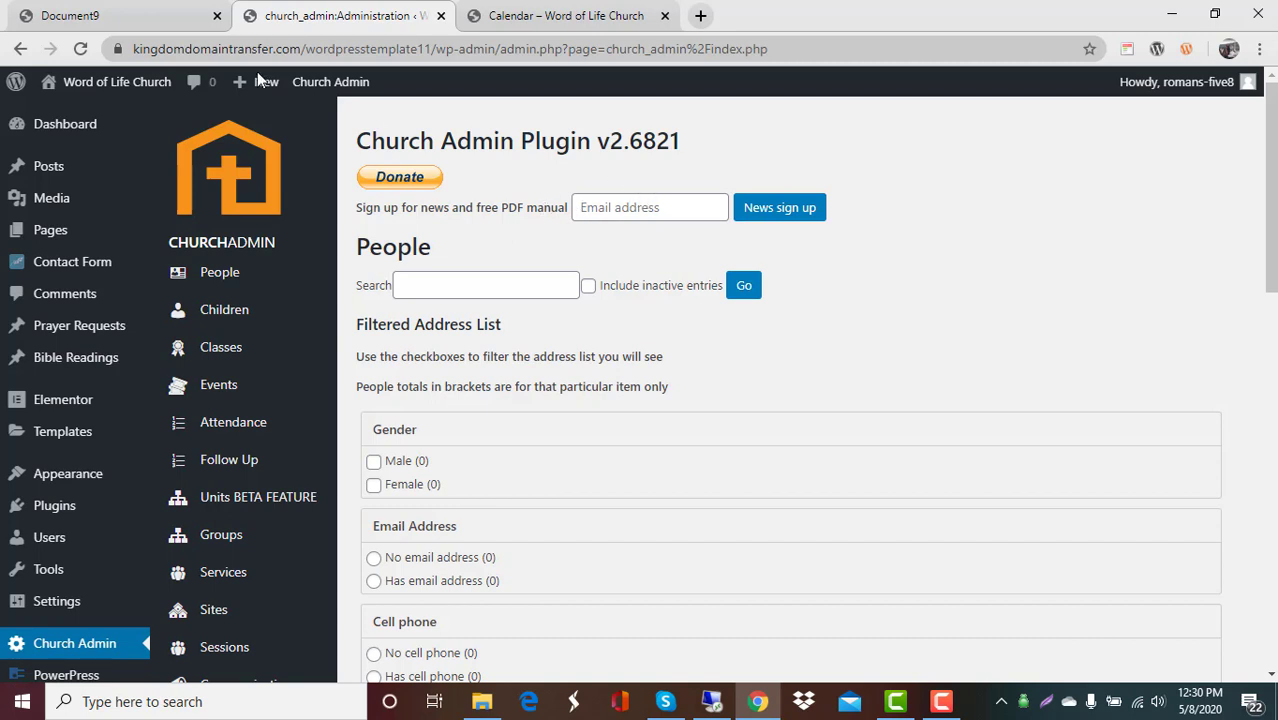
Review the church-admin-manual.pdf table of contents, then return to its cover page
key("ctrl+shift+Tab")
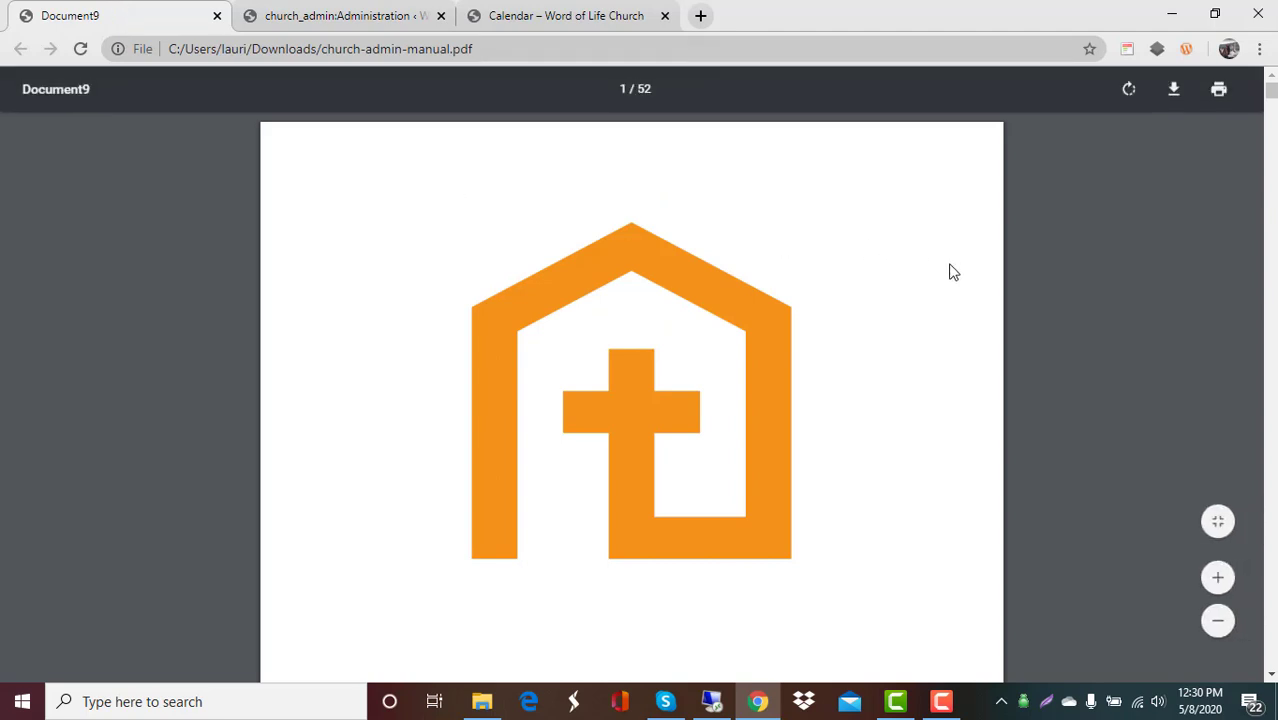
scroll(955, 280, "down", 10)
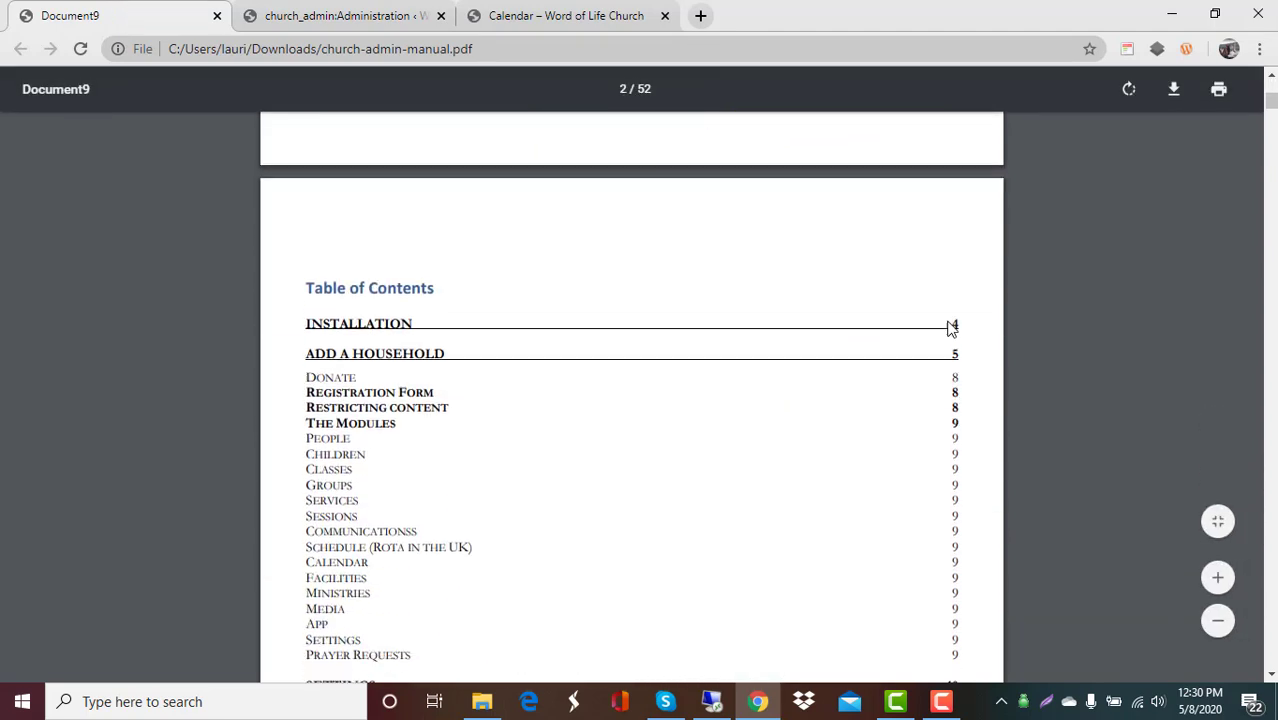
scroll(951, 328, "down", 7)
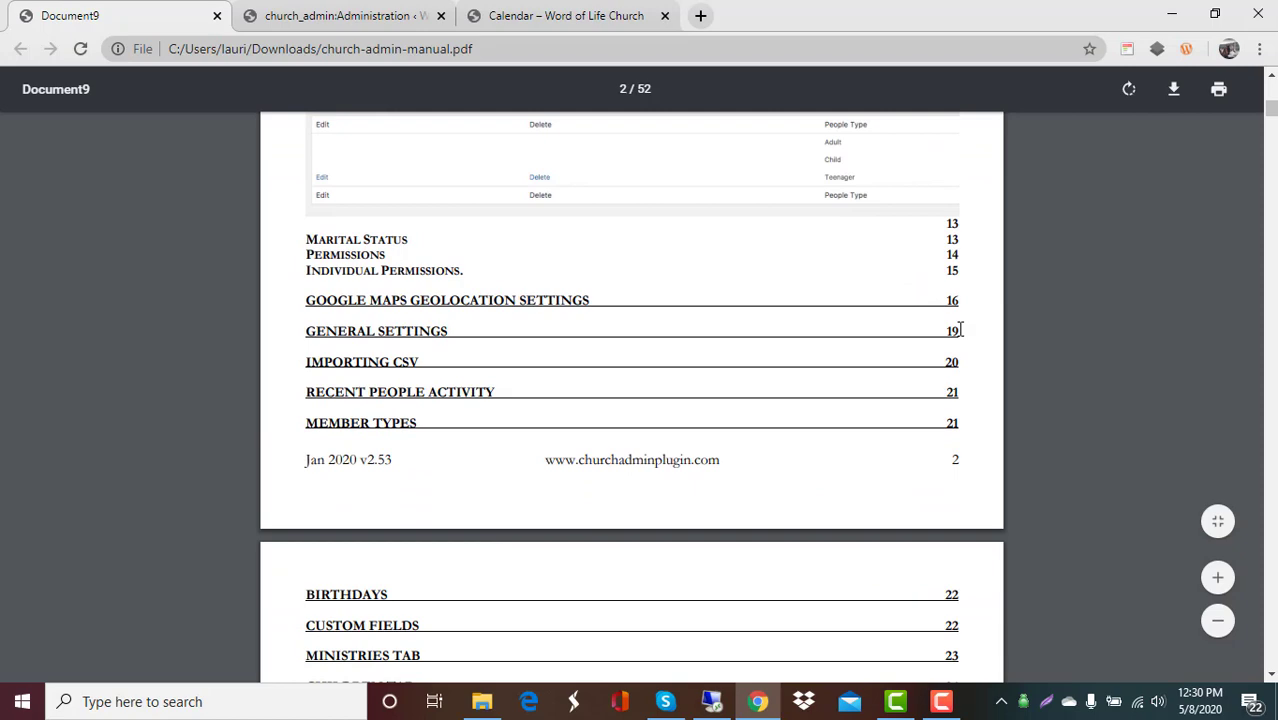
scroll(960, 328, "down", 7)
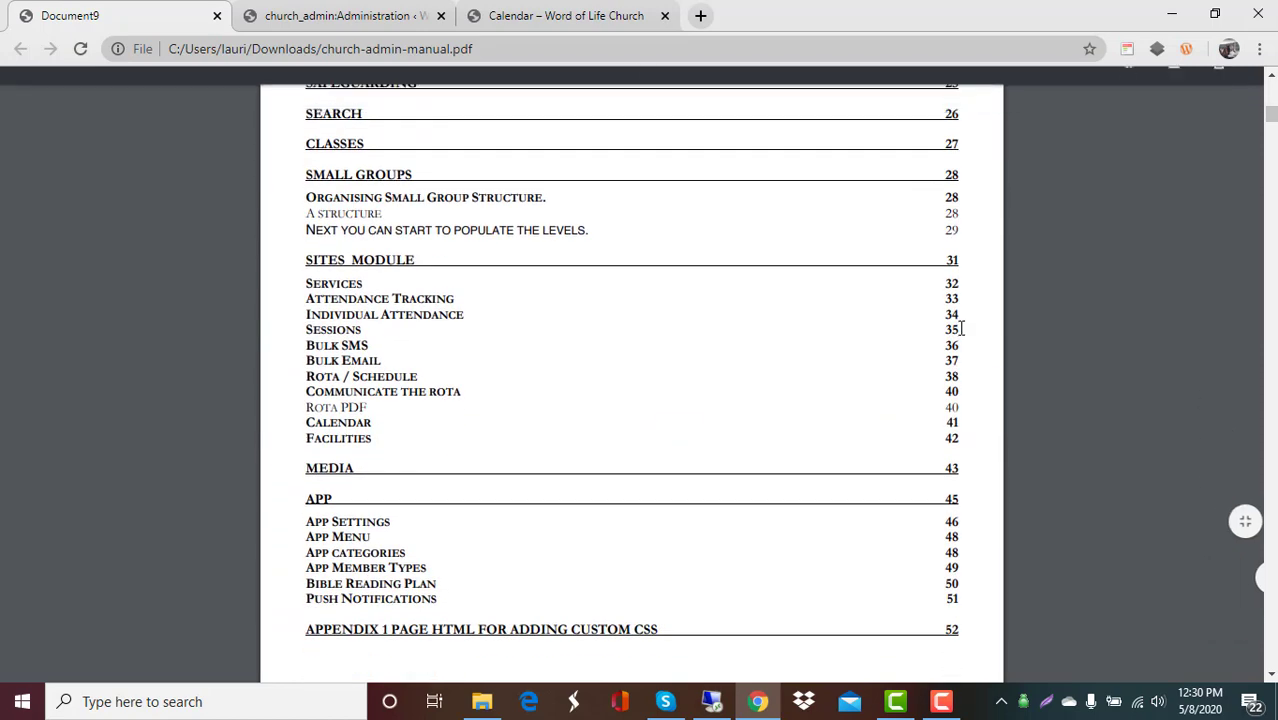
scroll(960, 328, "down", 4)
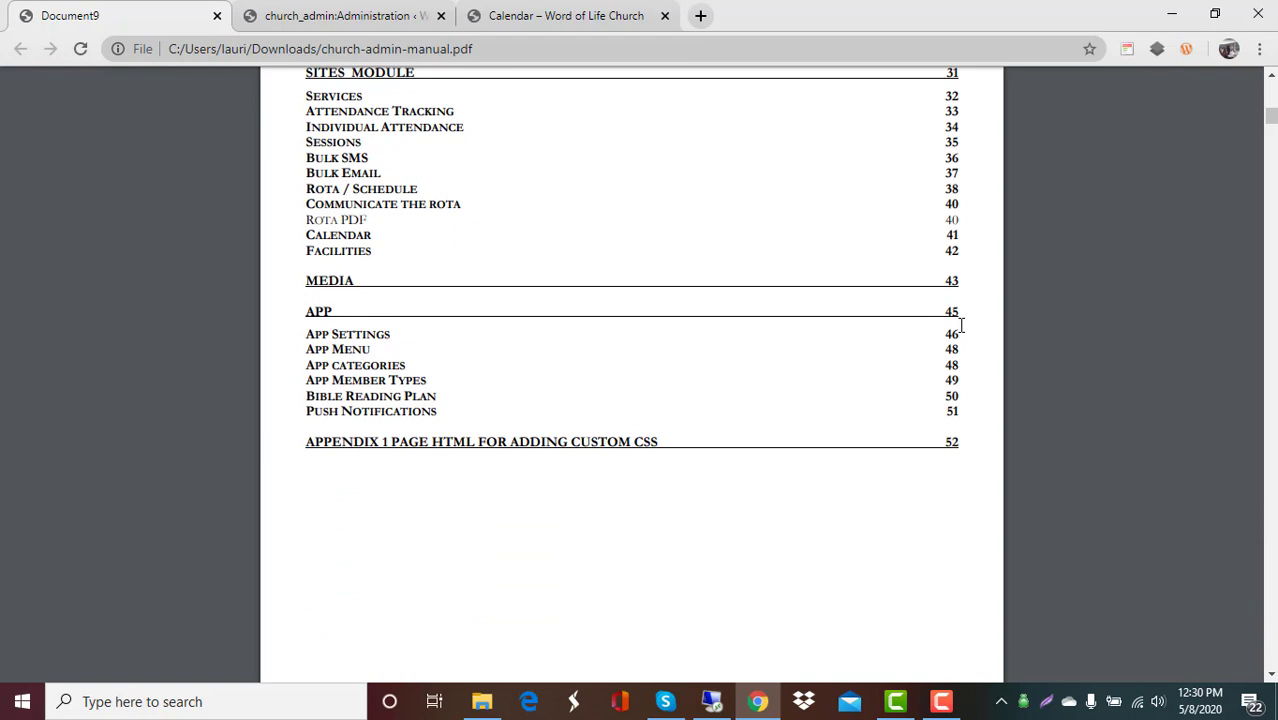
scroll(960, 325, "up", 12)
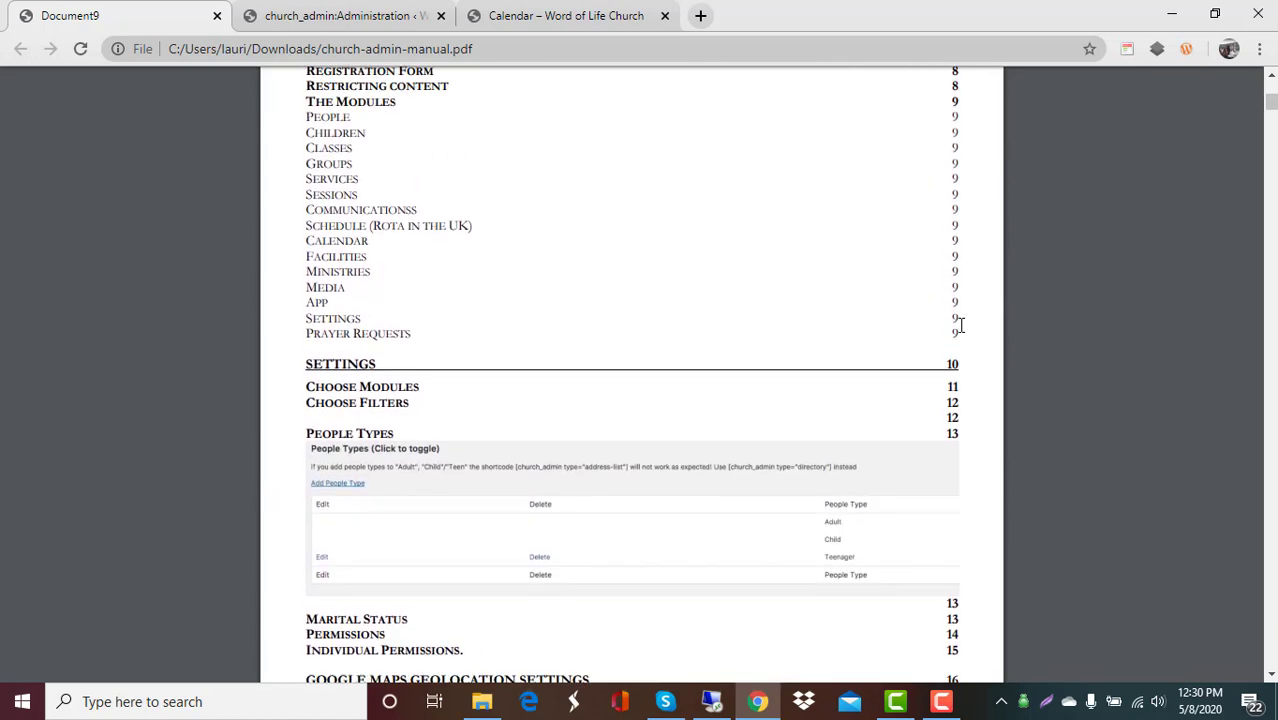
scroll(960, 325, "up", 15)
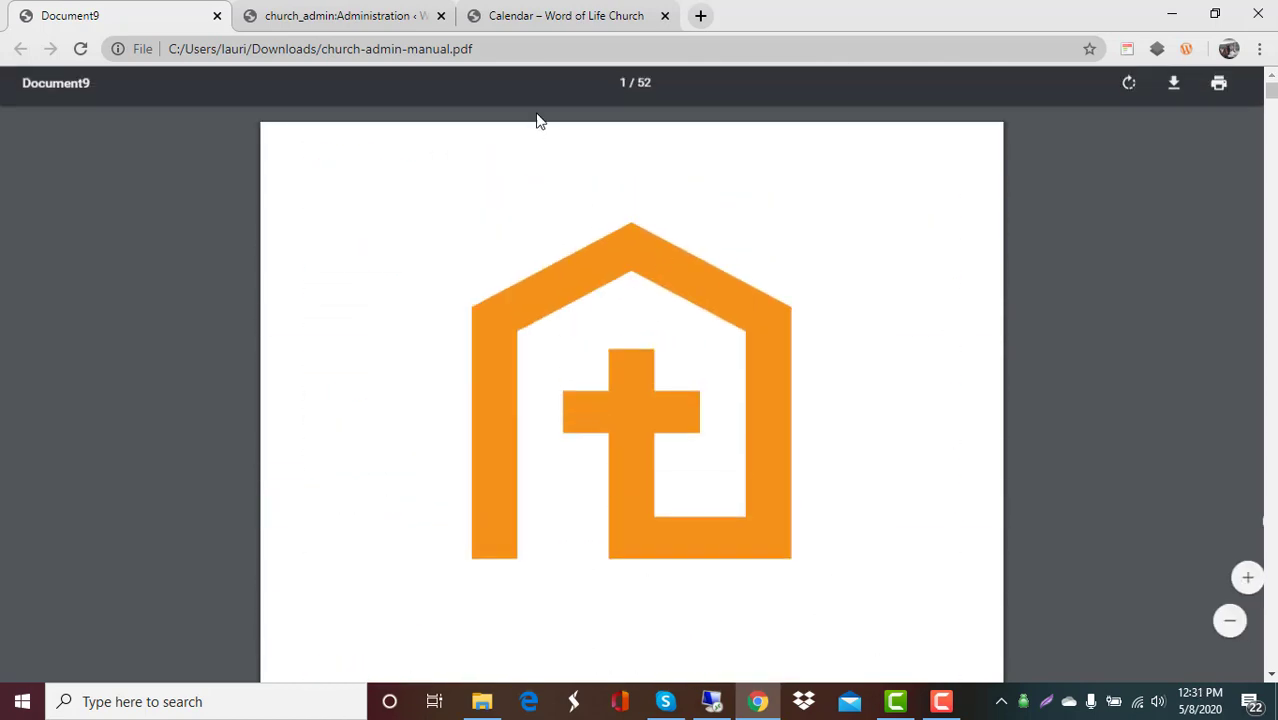
left_click(316, 20)
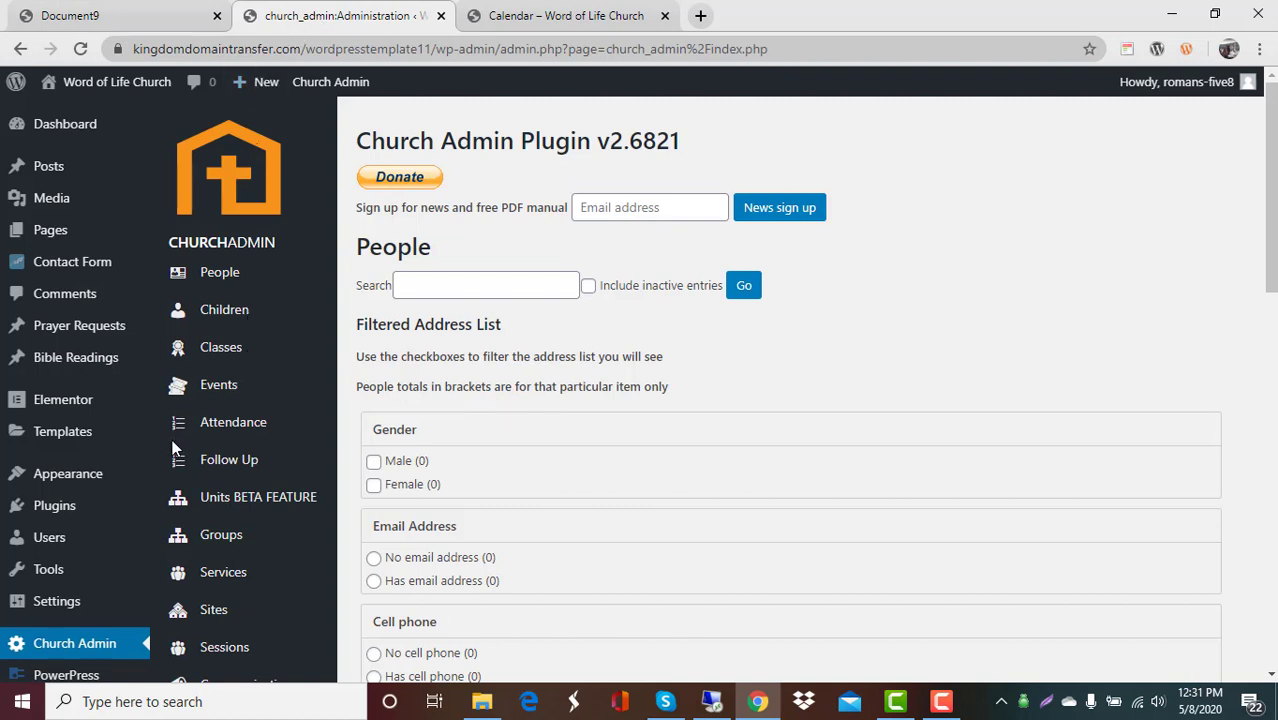
scroll(215, 515, "down", 2)
scroll(215, 515, "down", 2)
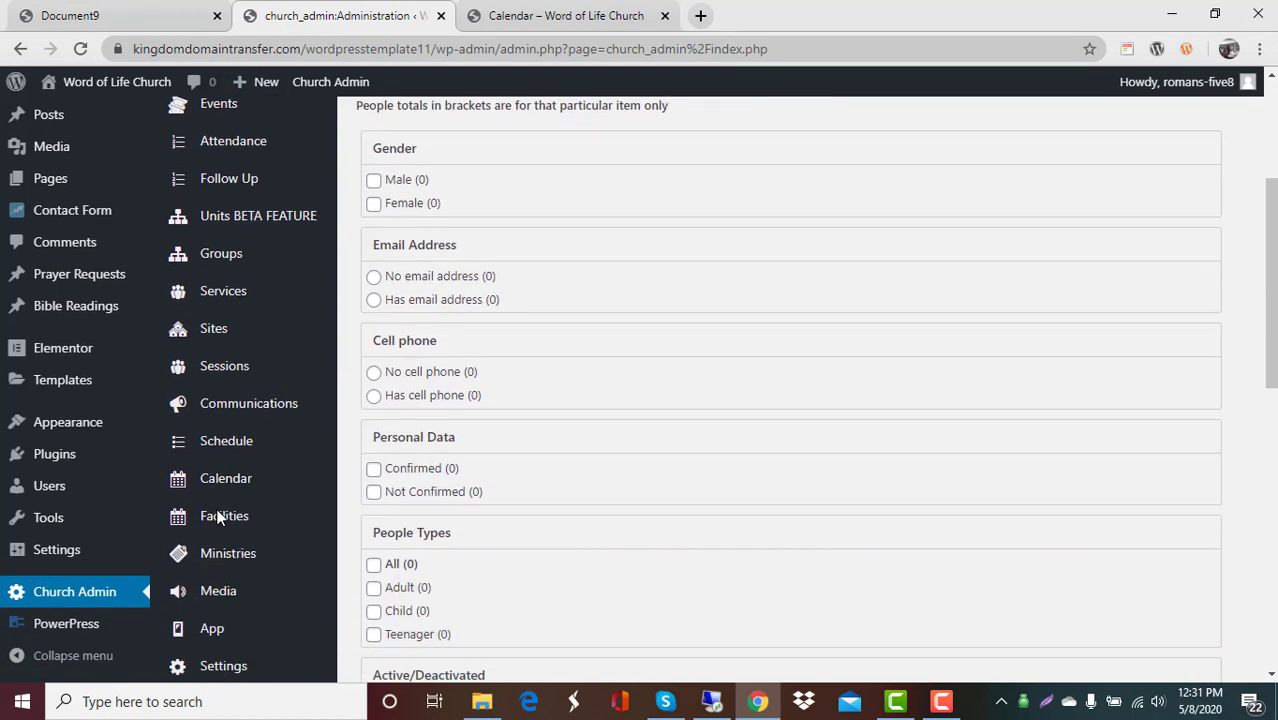
left_click(215, 488)
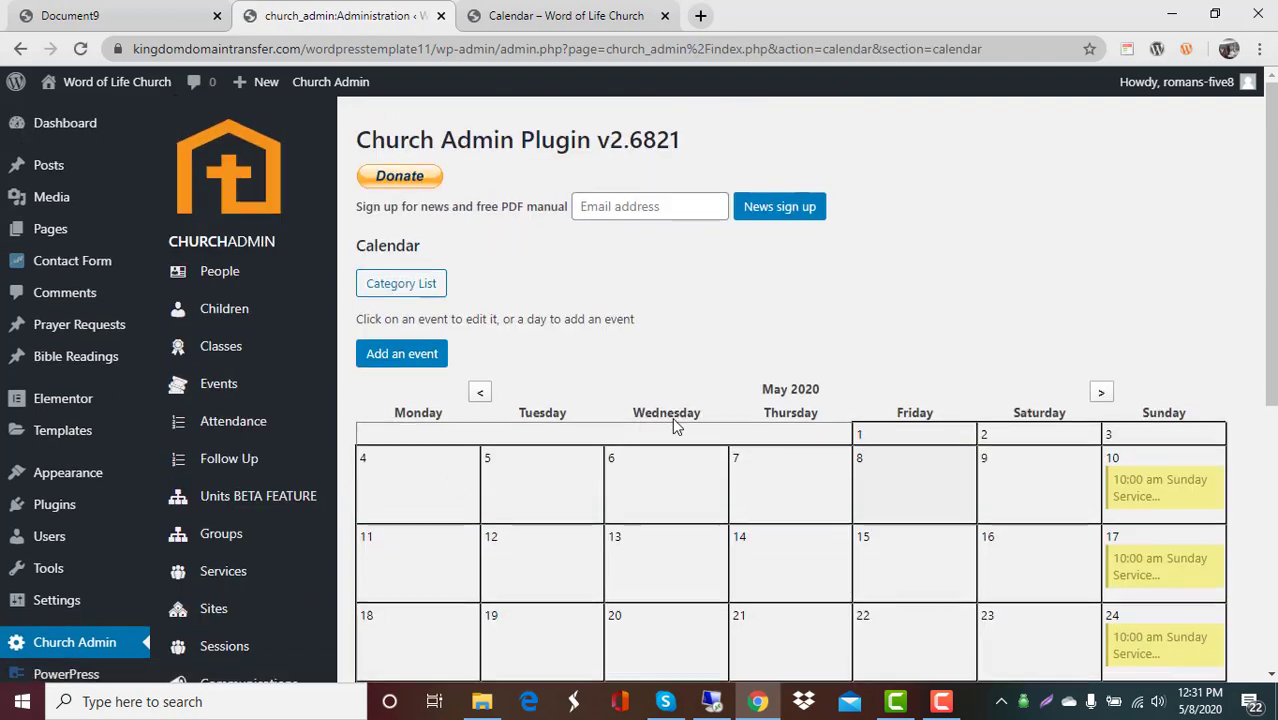
scroll(672, 417, "down", 2)
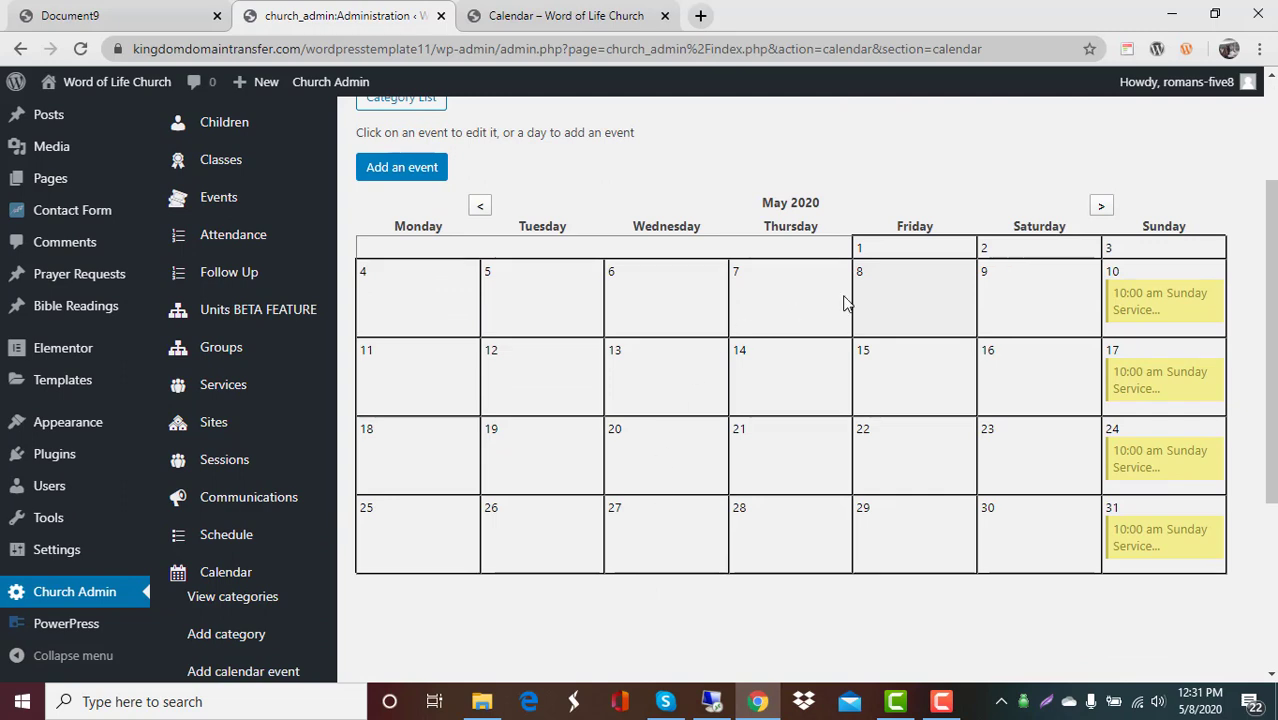
scroll(855, 342, "up", 1)
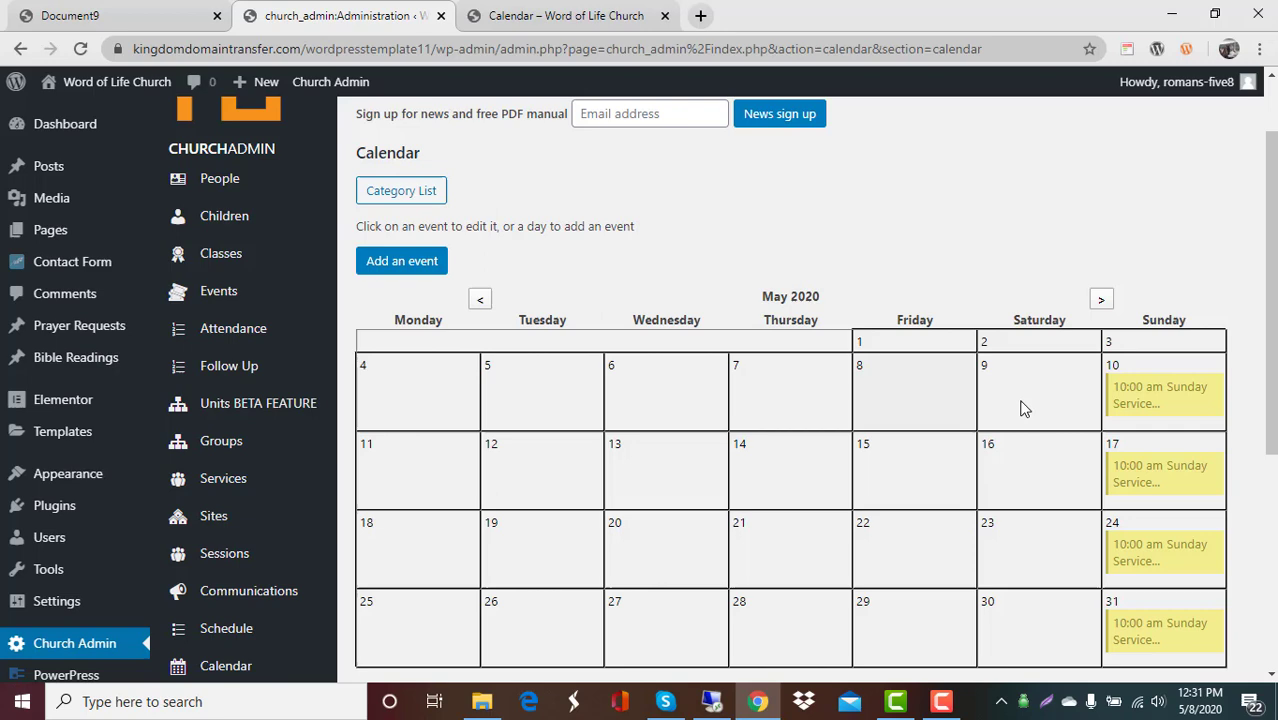
Open the May 10 Sunday Service series event for editing
left_click(1156, 401)
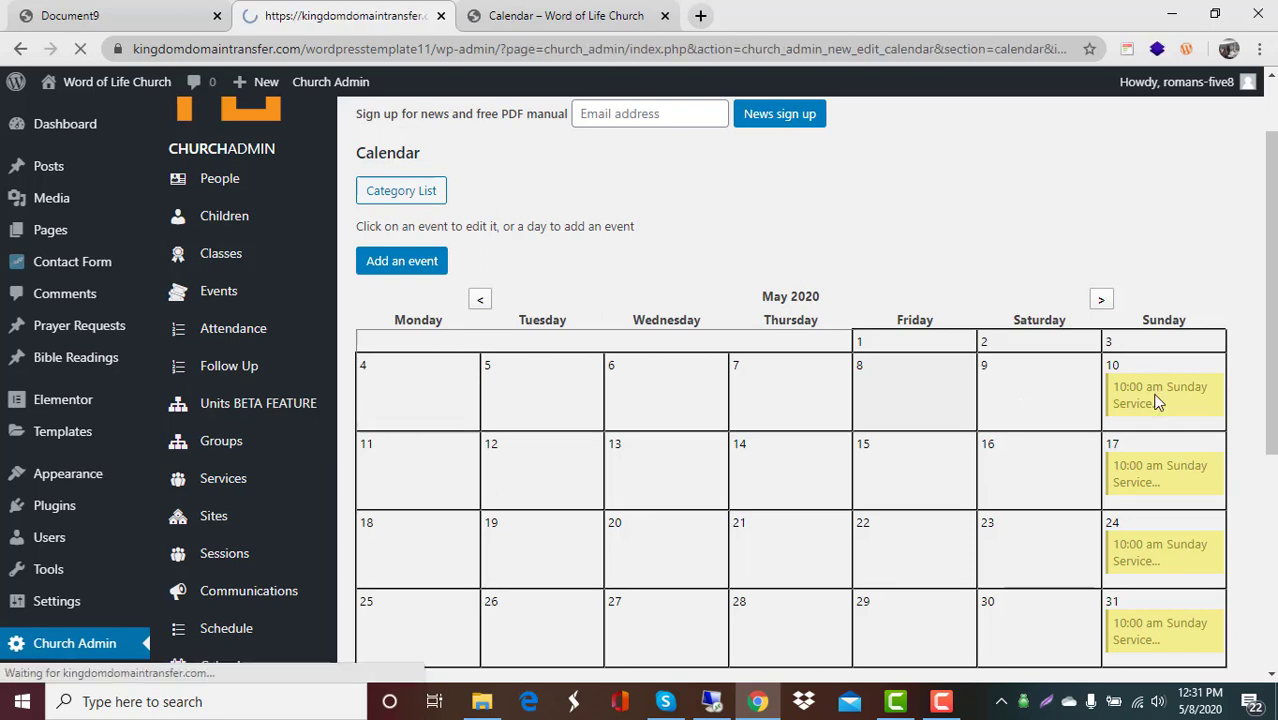
scroll(919, 351, "down", 2)
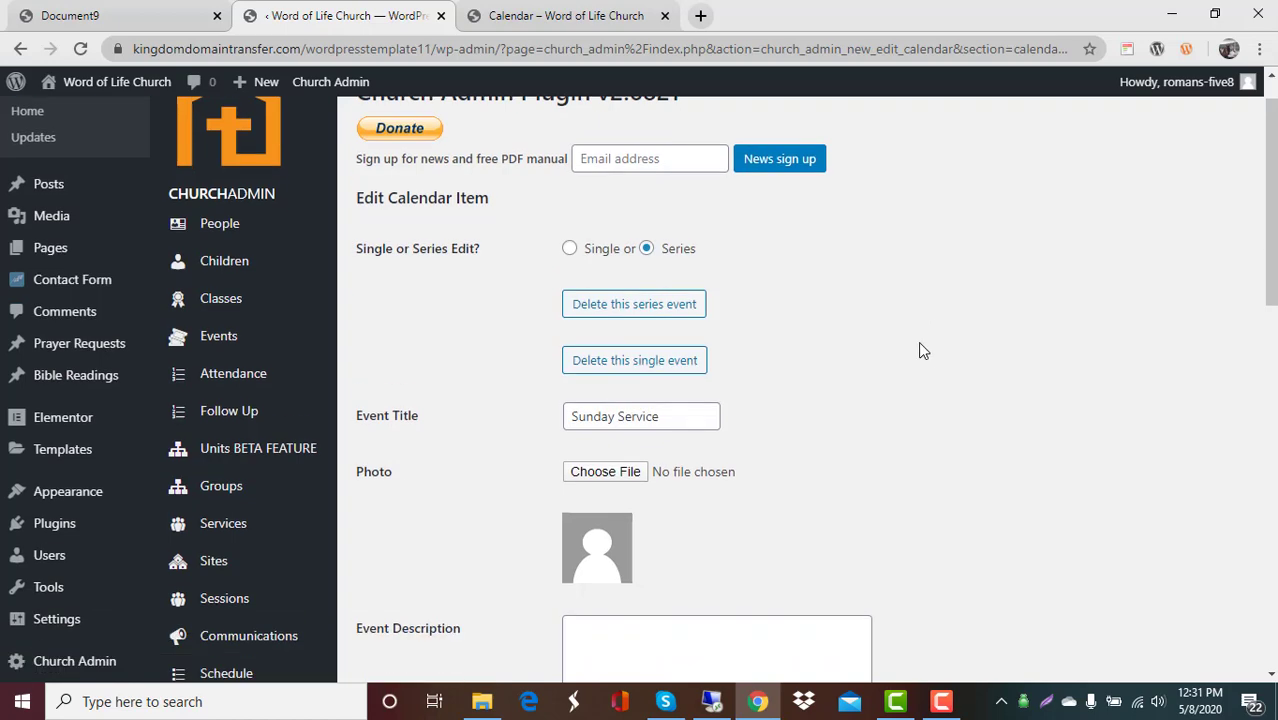
scroll(920, 350, "up", 1)
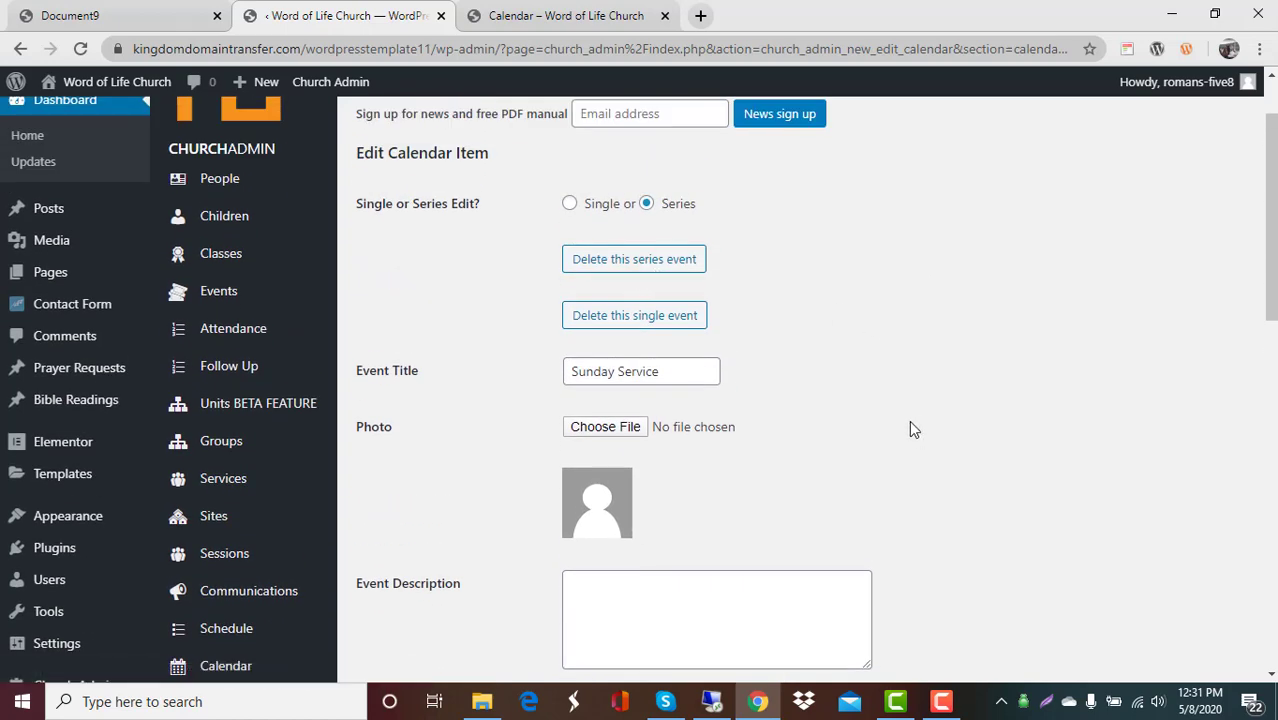
scroll(895, 420, "down", 1)
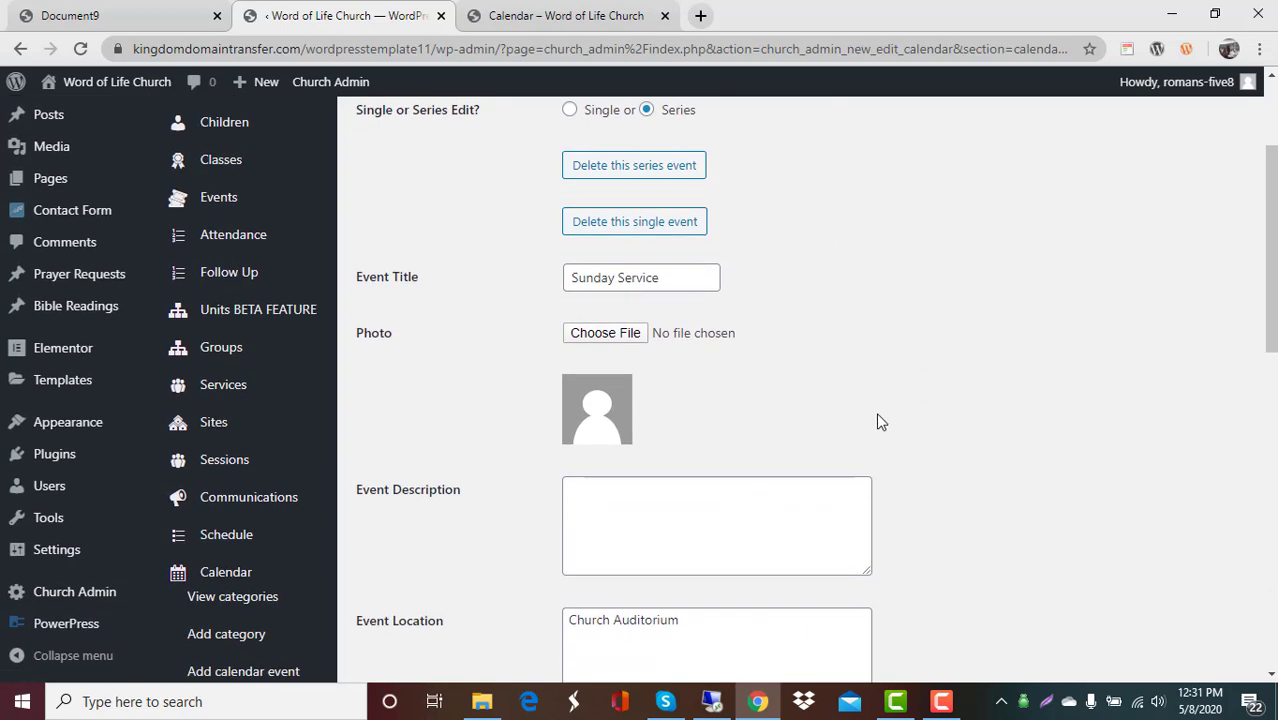
Choose carolina-jacomin-Zhao6F3du80-unsplash.jpg as the event's photo
left_click(591, 342)
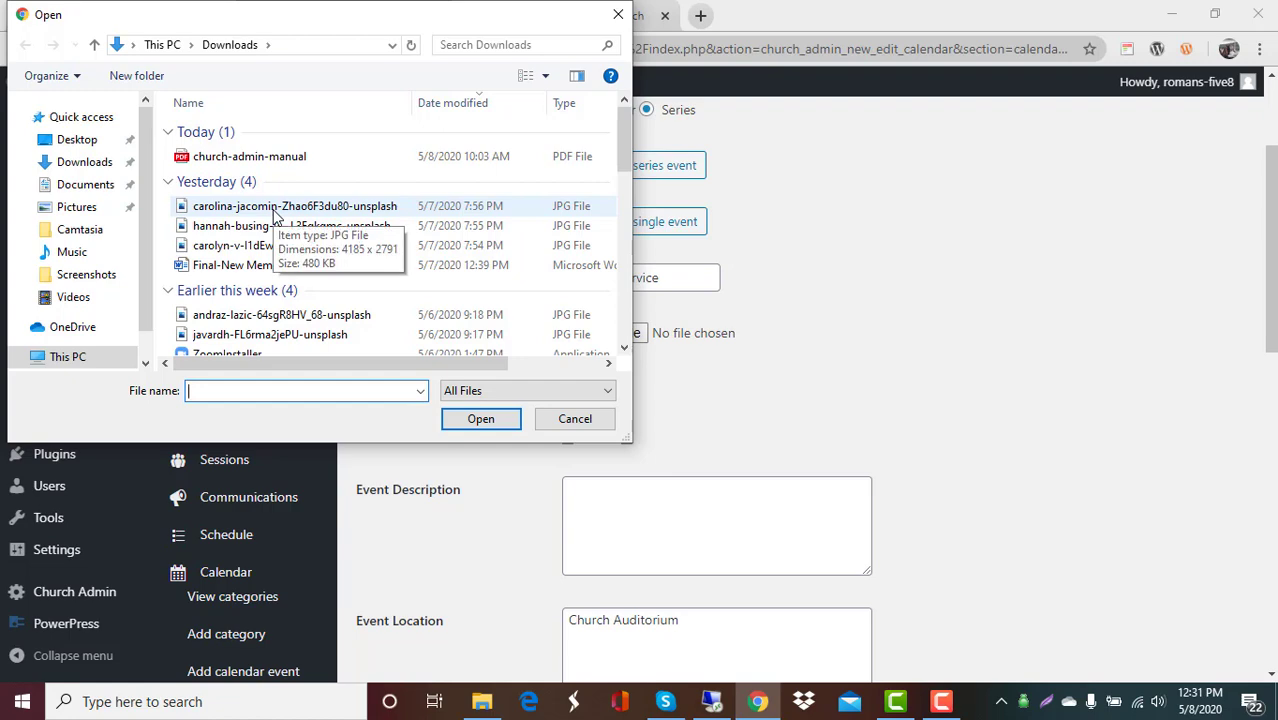
left_click(278, 207)
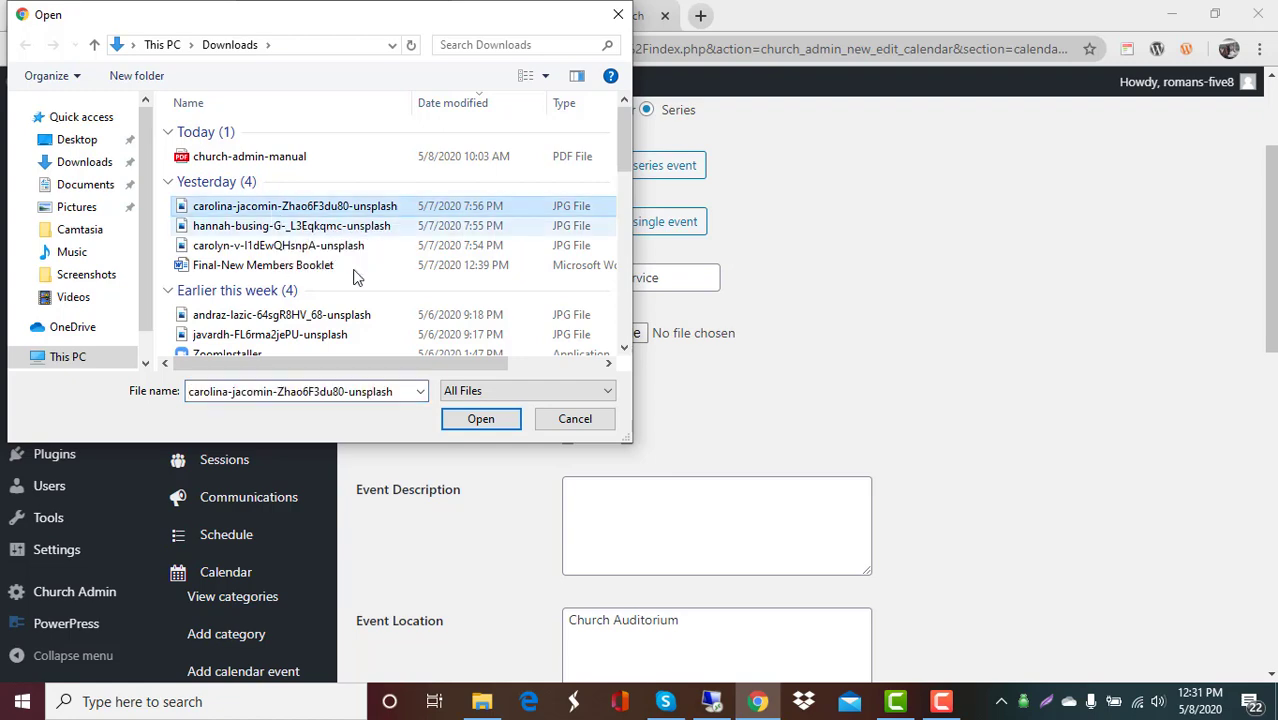
left_click(466, 419)
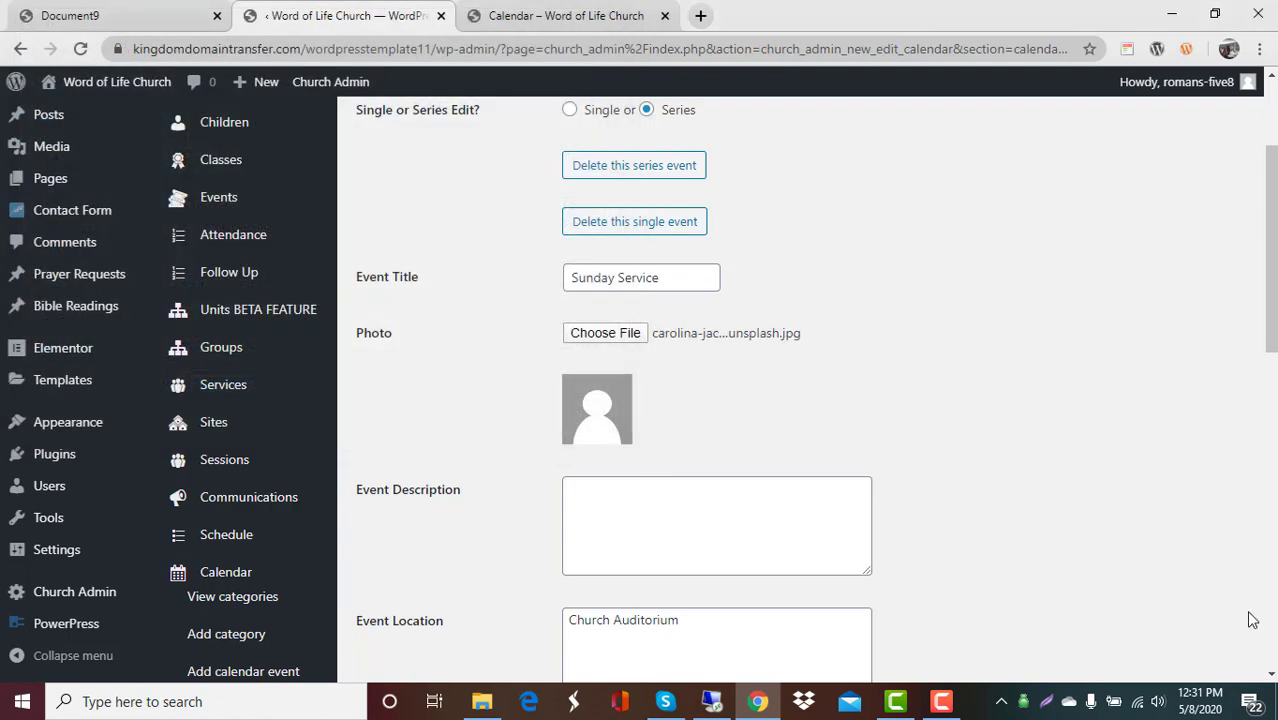
scroll(1120, 316, "down", 8)
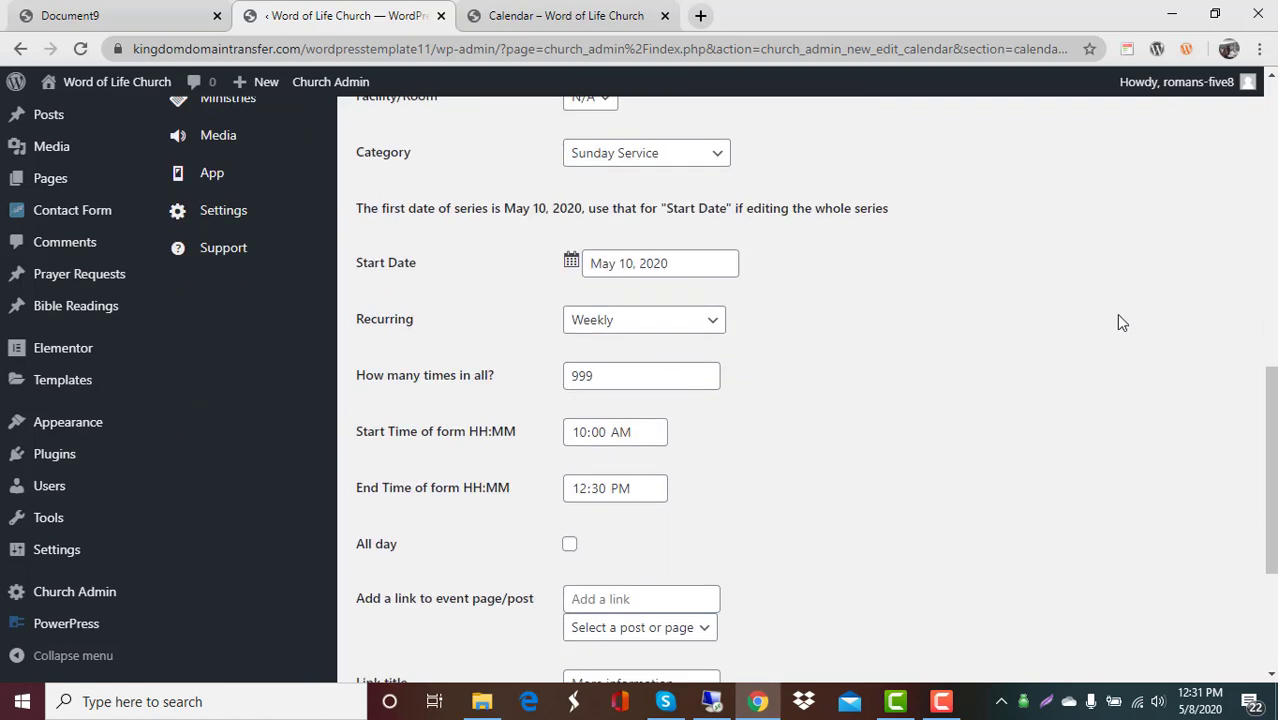
scroll(1120, 322, "down", 2)
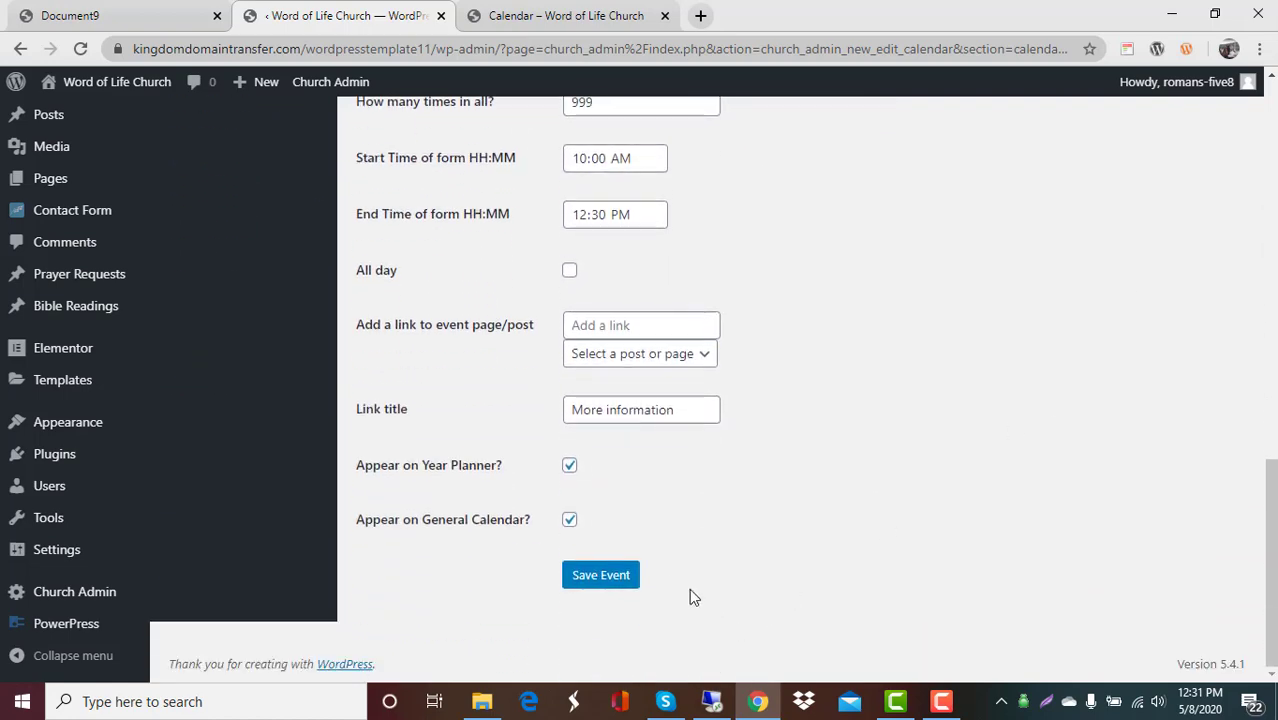
Save the Sunday Service series and reopen the May 10 event to confirm its current photo
left_click(597, 580)
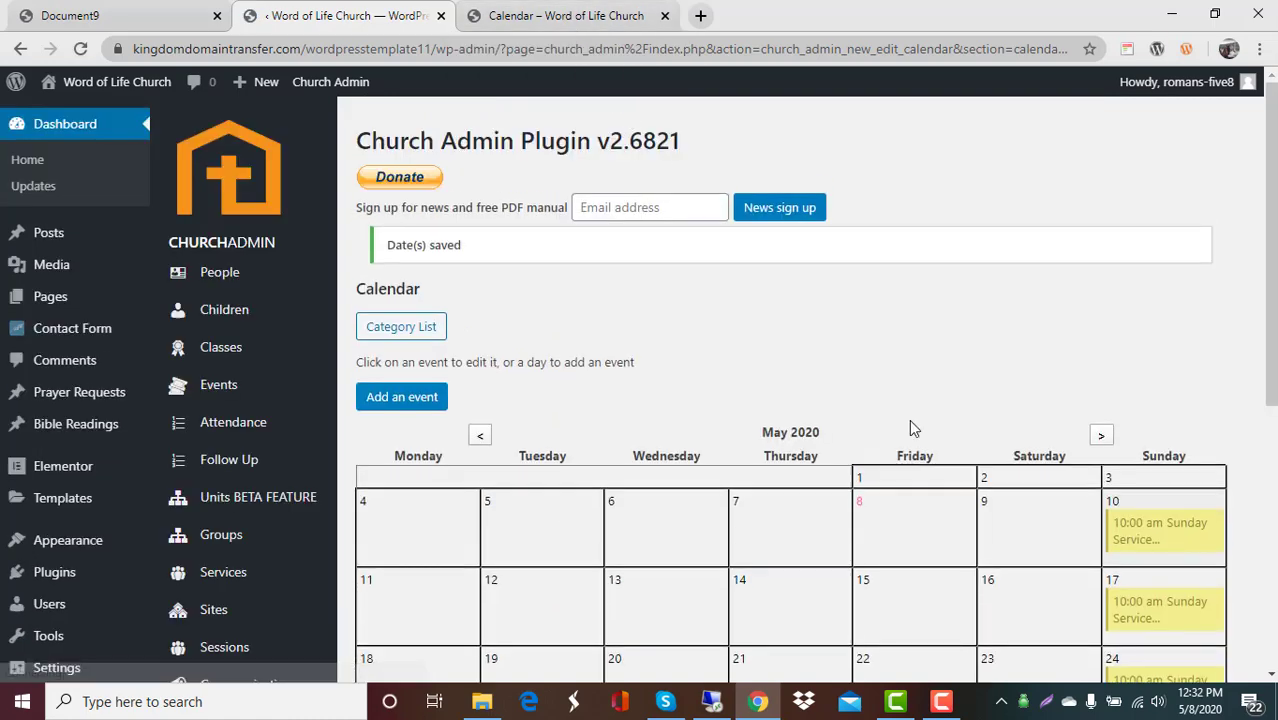
scroll(1064, 533, "down", 2)
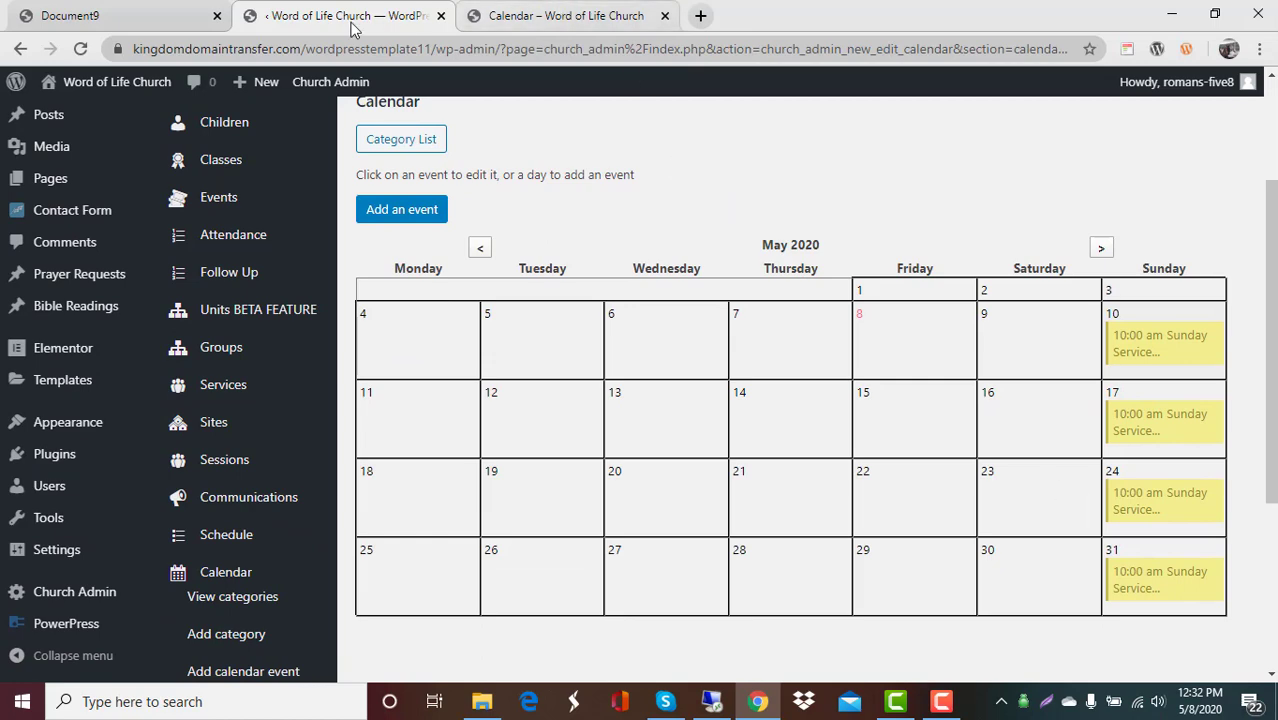
left_click(1168, 350)
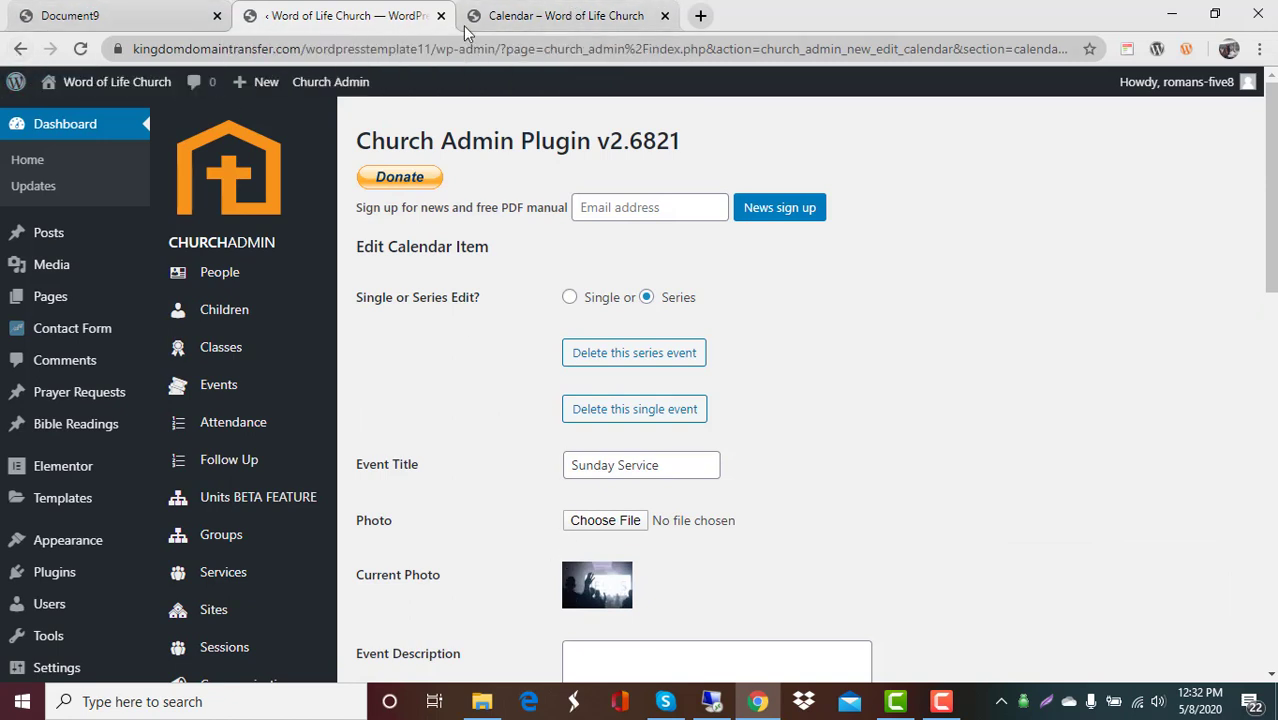
Reload the public Calendar and check the Sunday Service popup shows the new photo thumbnail
left_click(527, 18)
scroll(640, 440, "down", 2)
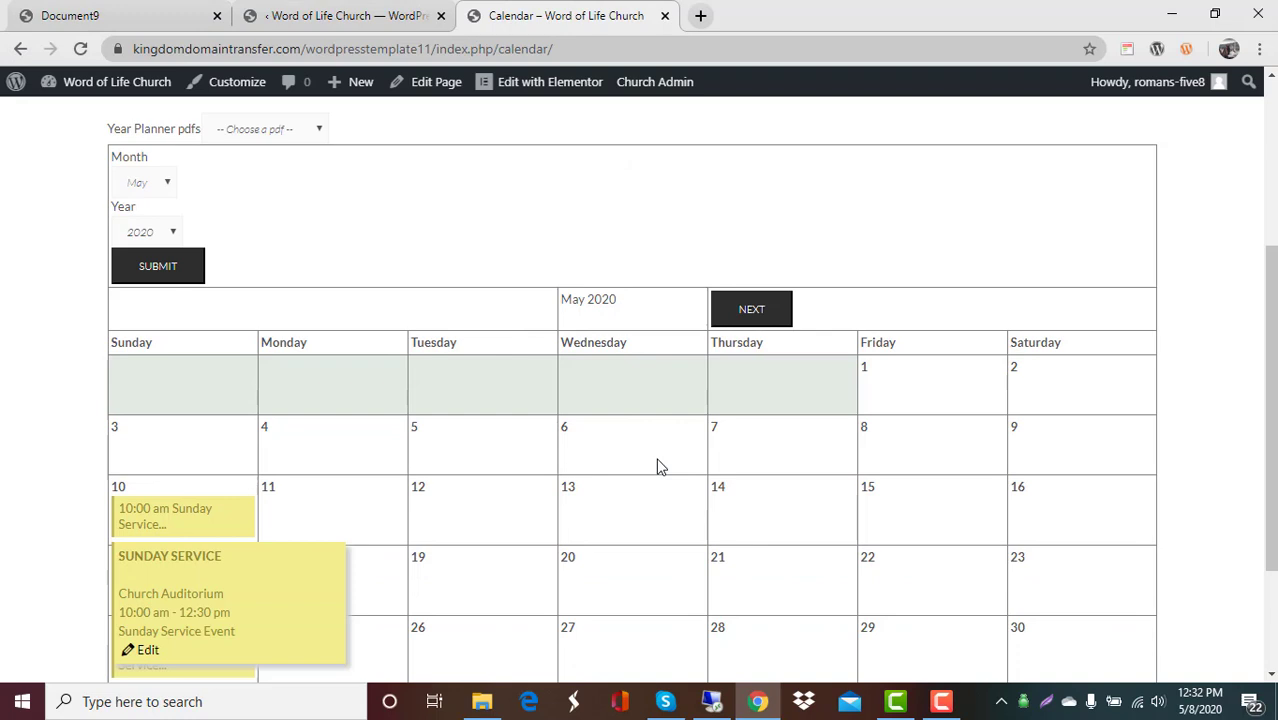
left_click(80, 49)
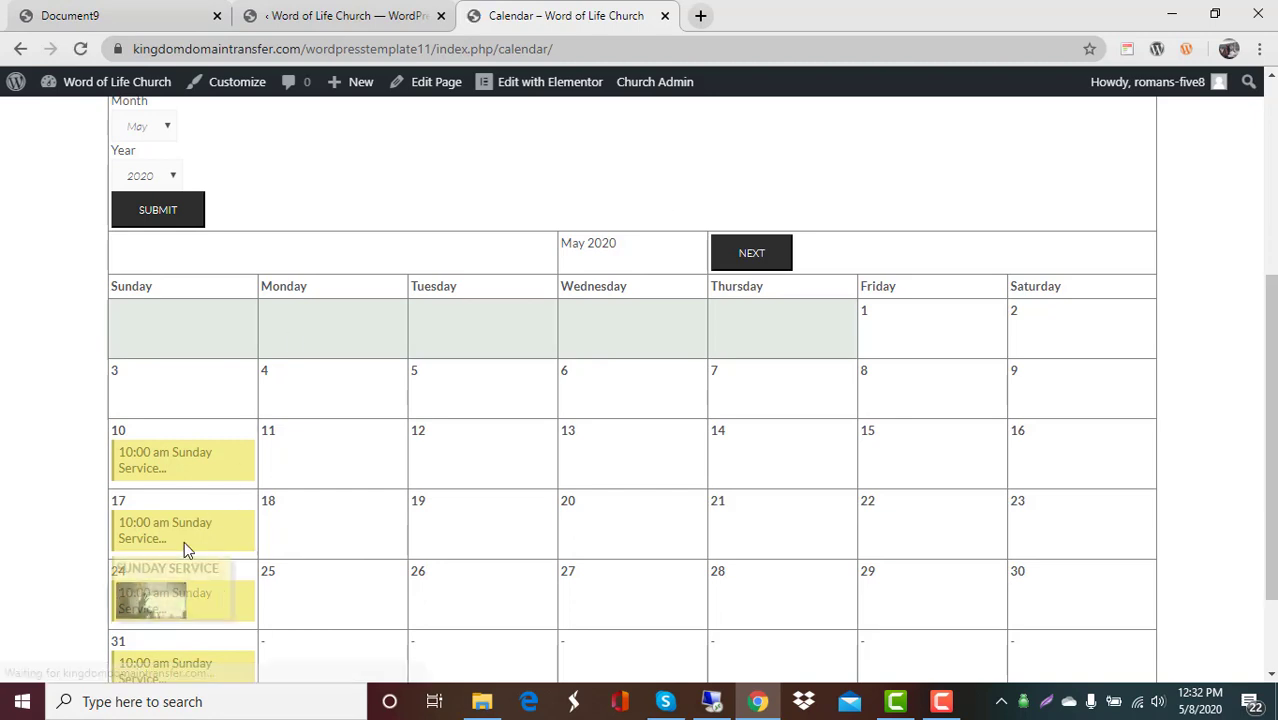
mouse_move(183, 558)
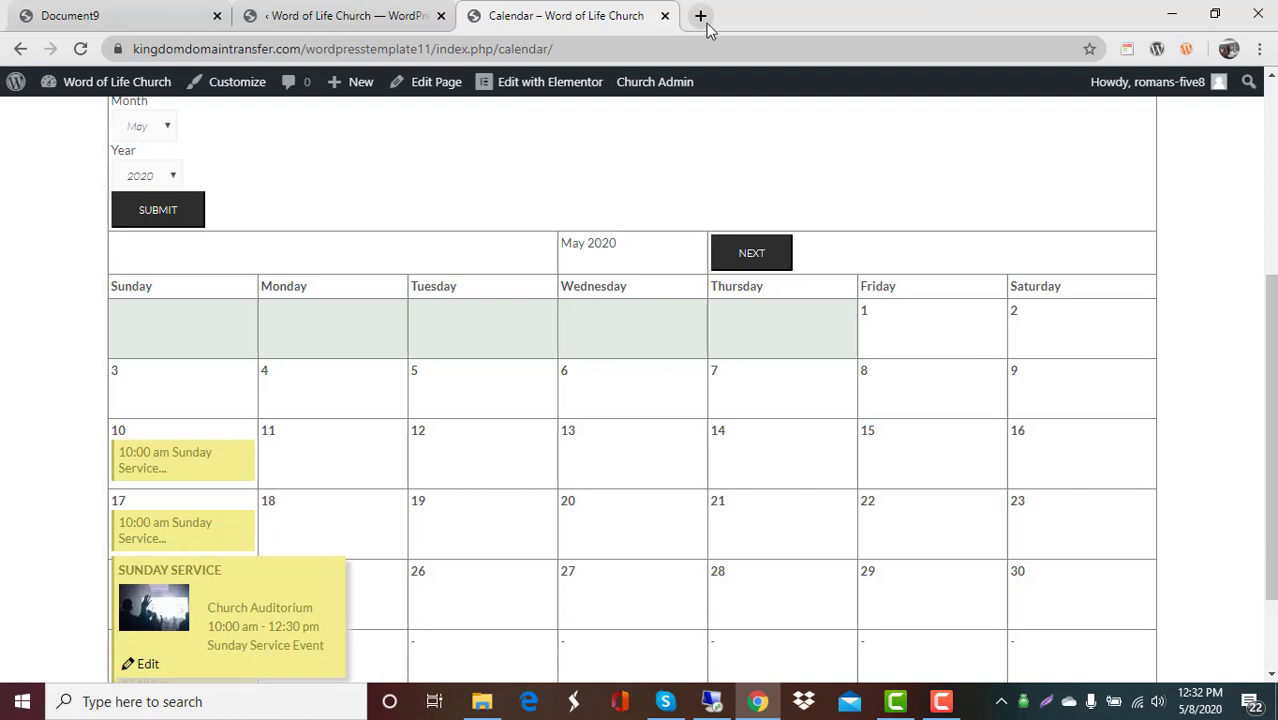
Go back to the admin event page and start adding a new calendar category
left_click(300, 18)
scroll(243, 457, "down", 7)
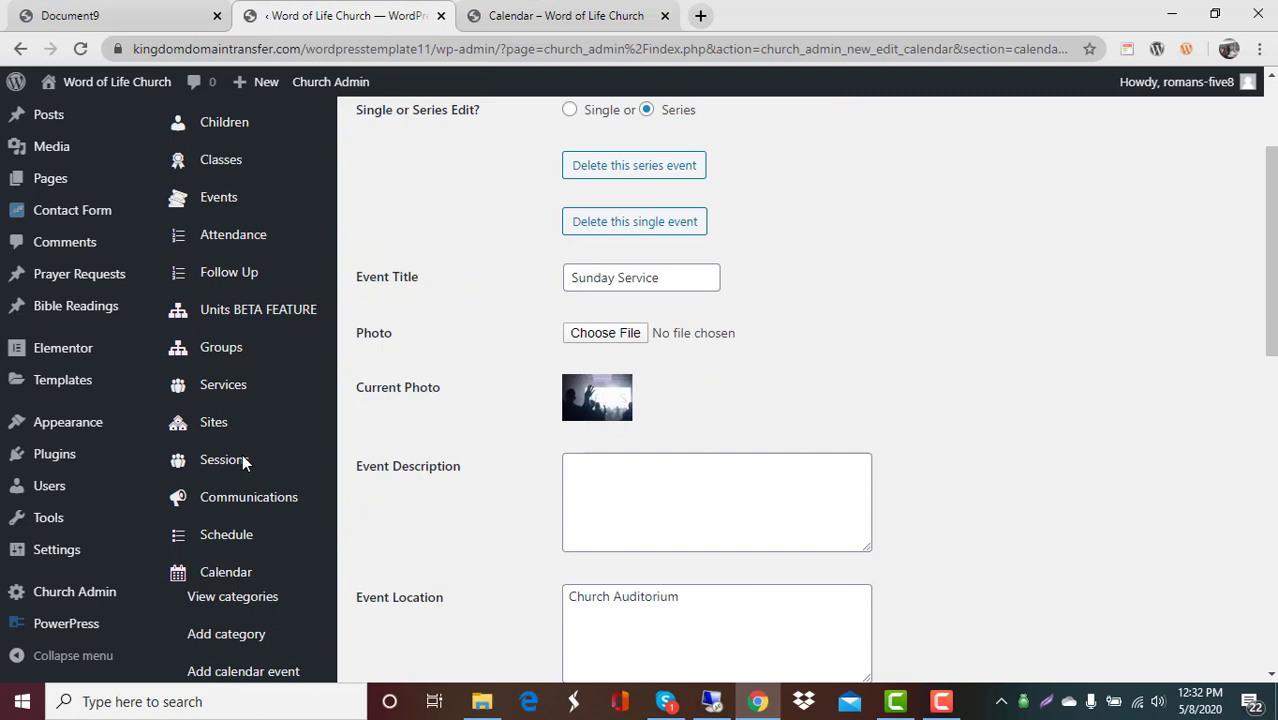
scroll(214, 516, "down", 2)
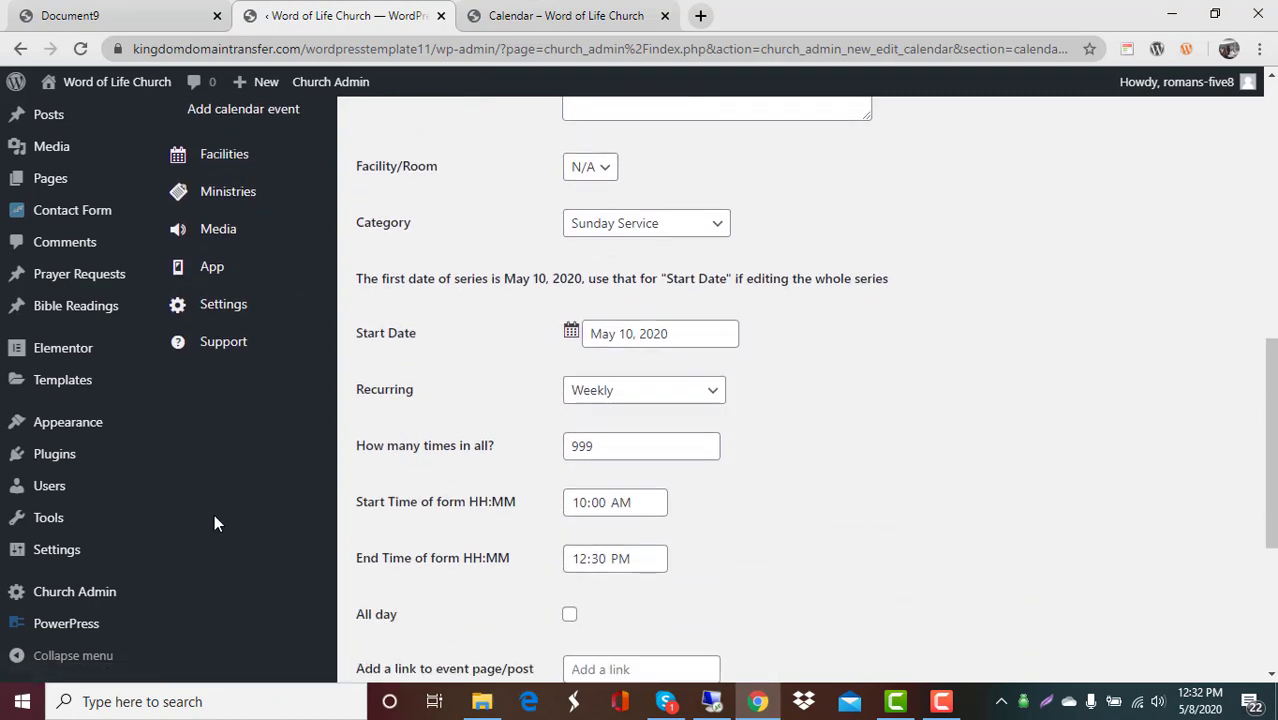
scroll(228, 494, "up", 2)
scroll(232, 487, "up", 3)
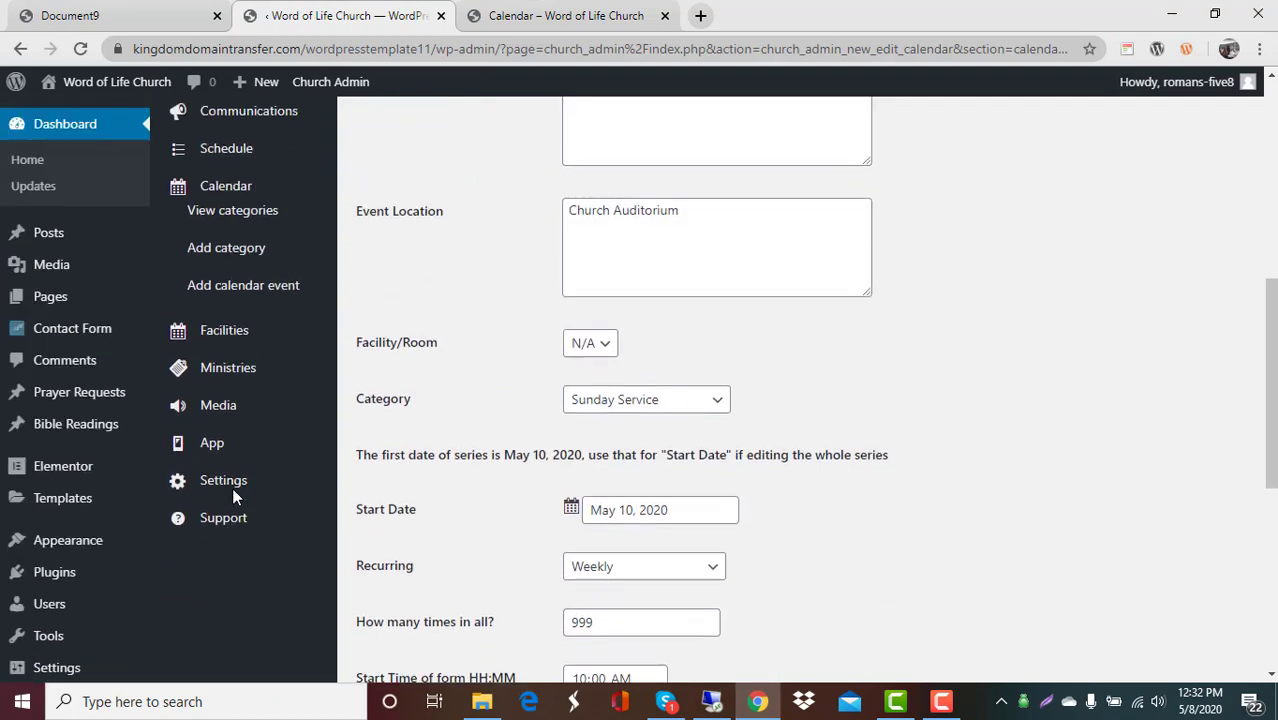
scroll(235, 495, "down", 1)
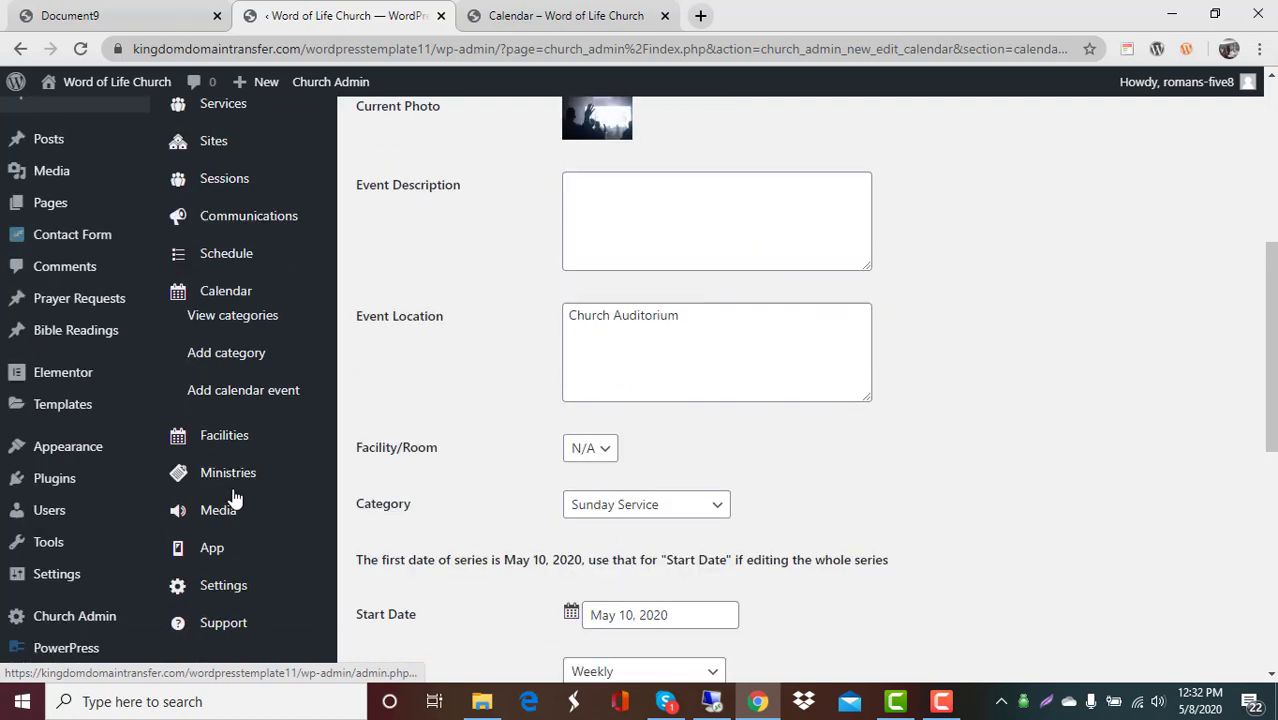
scroll(233, 495, "up", 2)
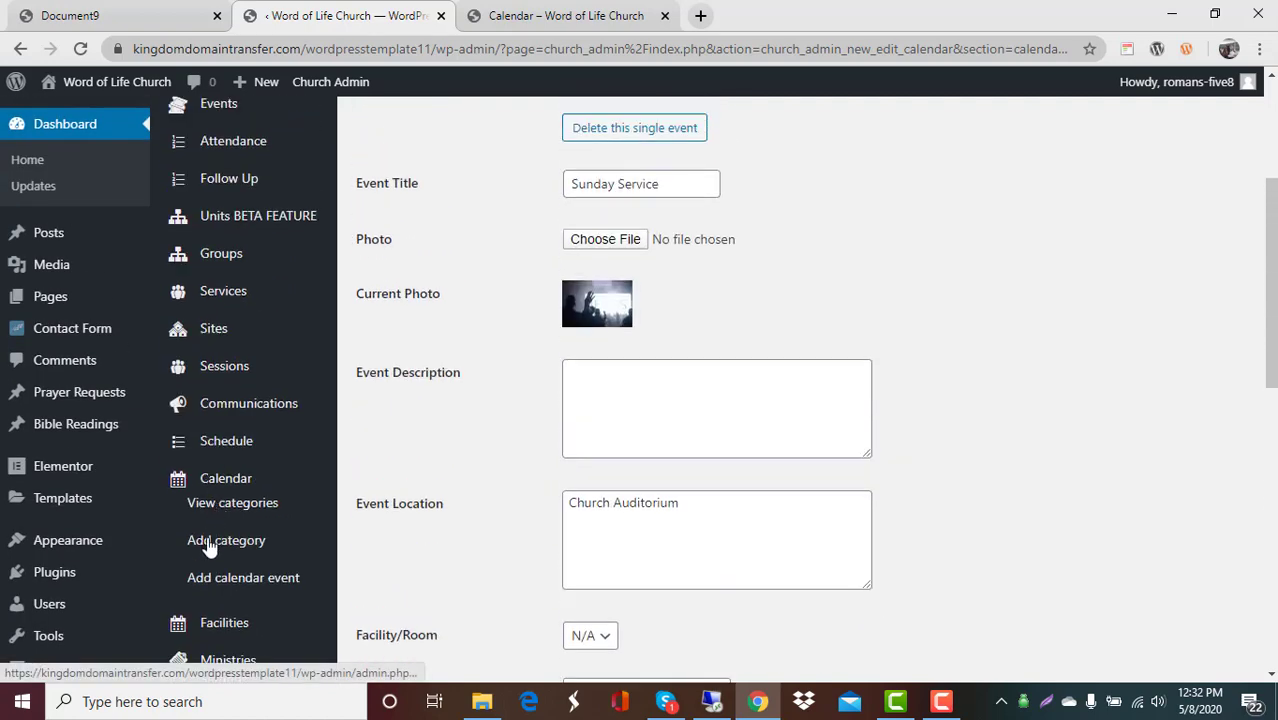
left_click(208, 546)
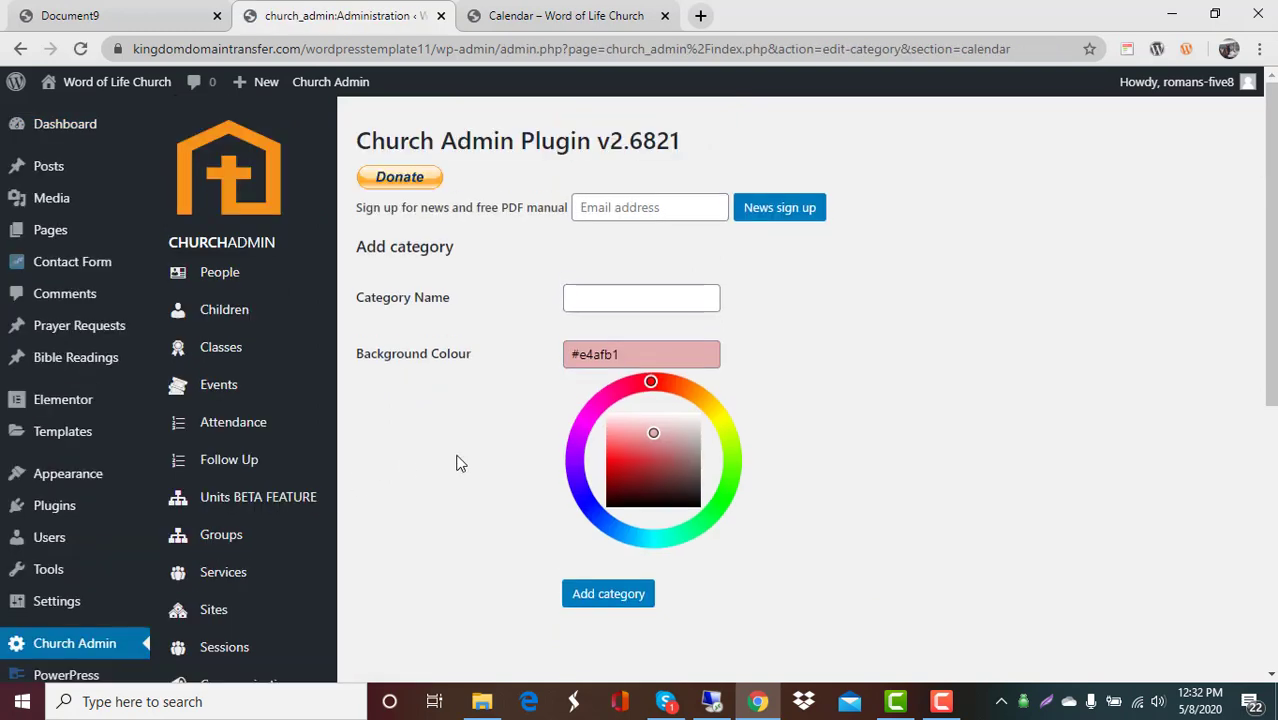
Name the category Childrens Events and set its background colour to purple #a35fe5
left_click(572, 300)
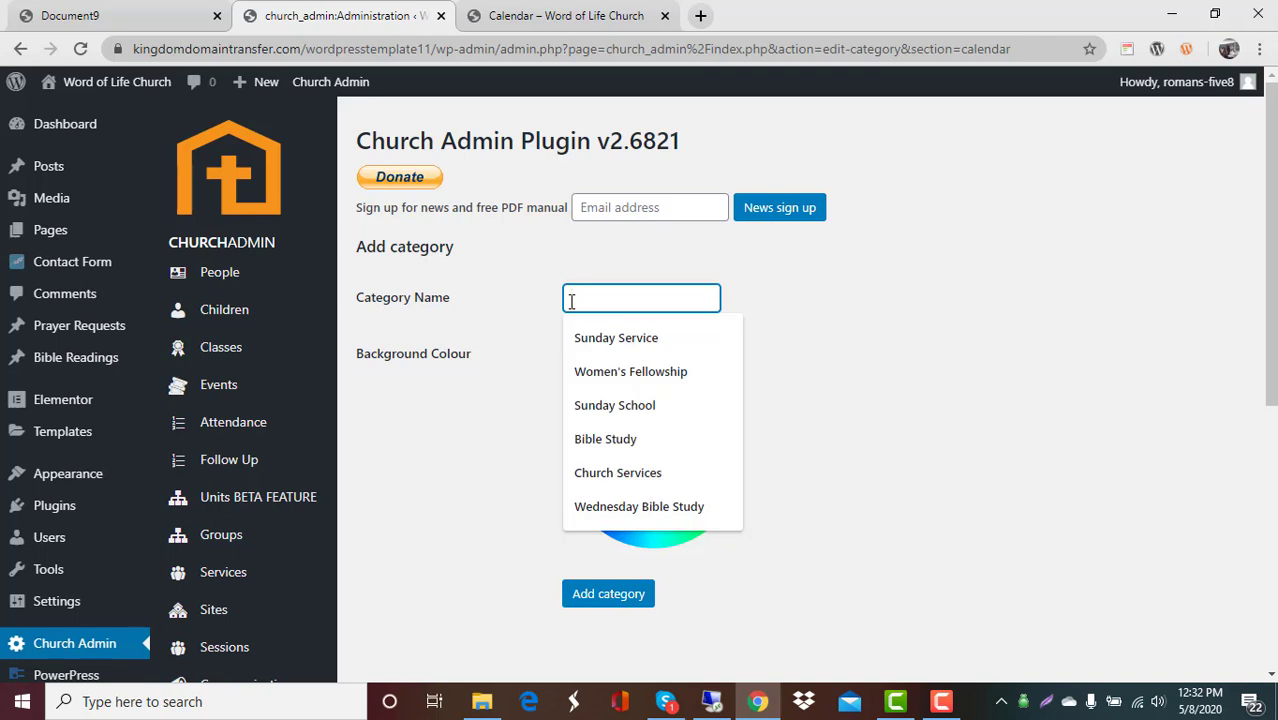
type("Chil")
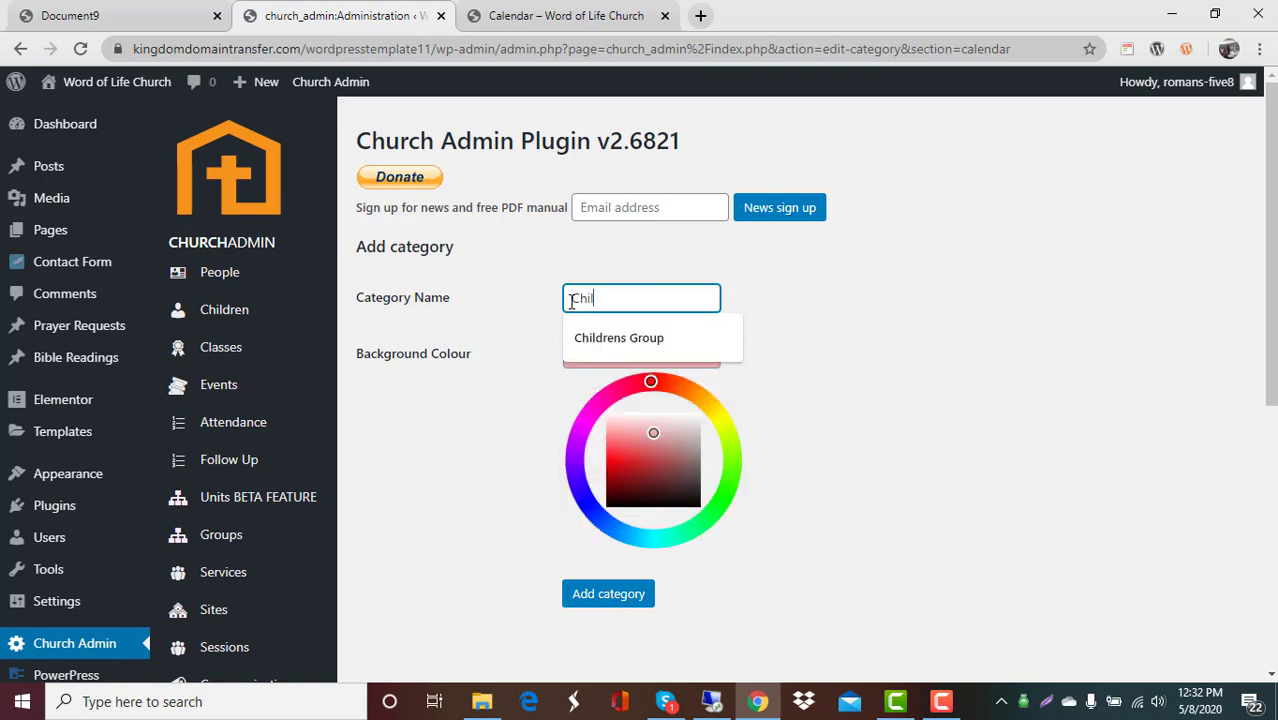
type("drens Events")
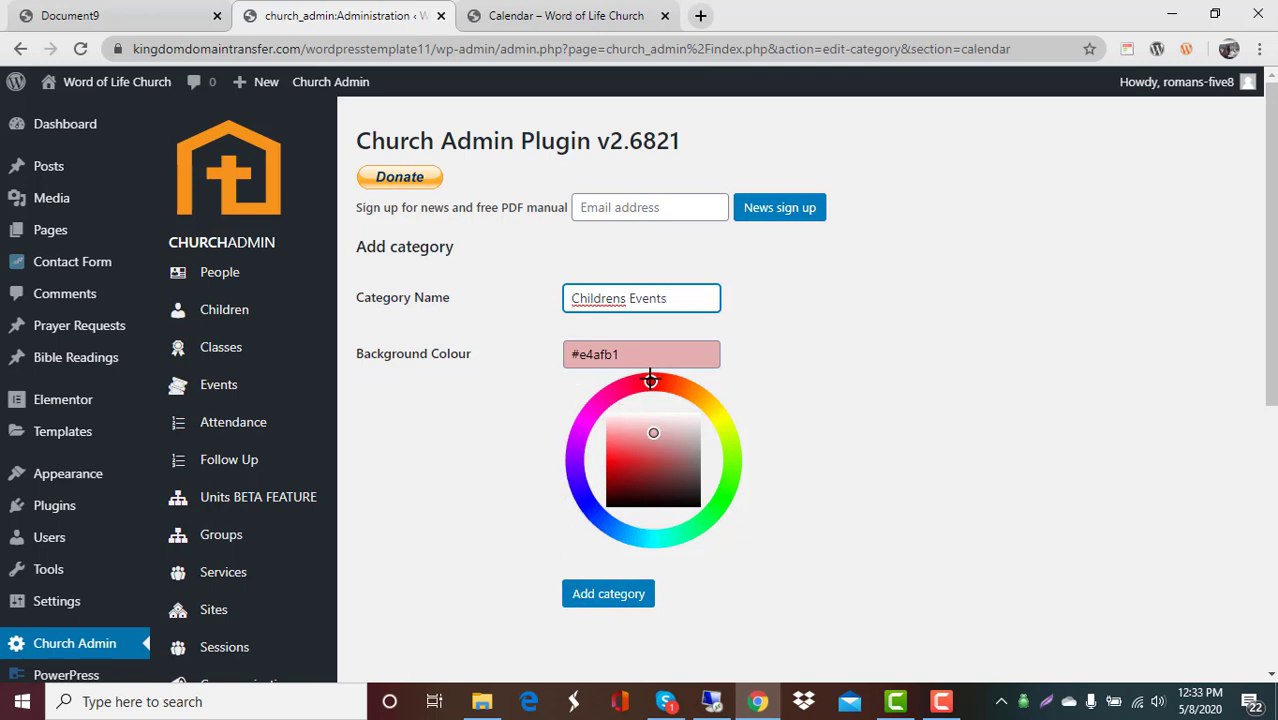
left_click_drag(650, 380, 710, 397)
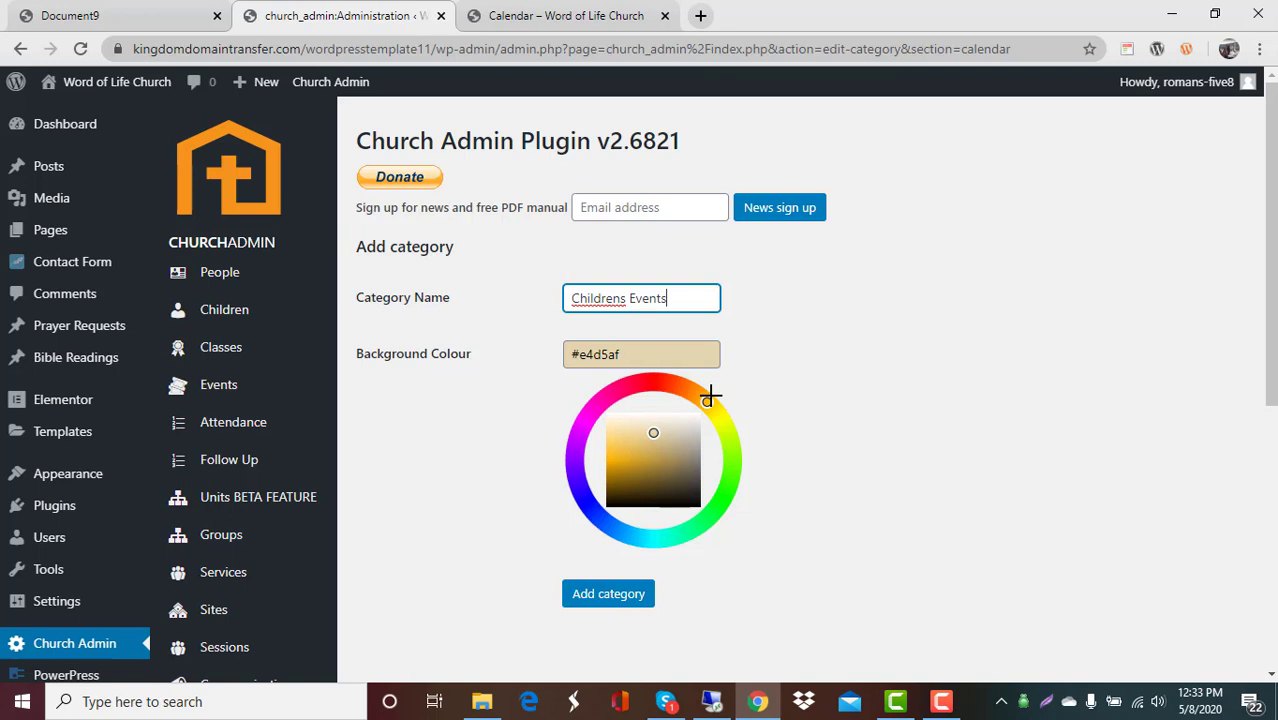
left_click_drag(648, 434, 632, 446)
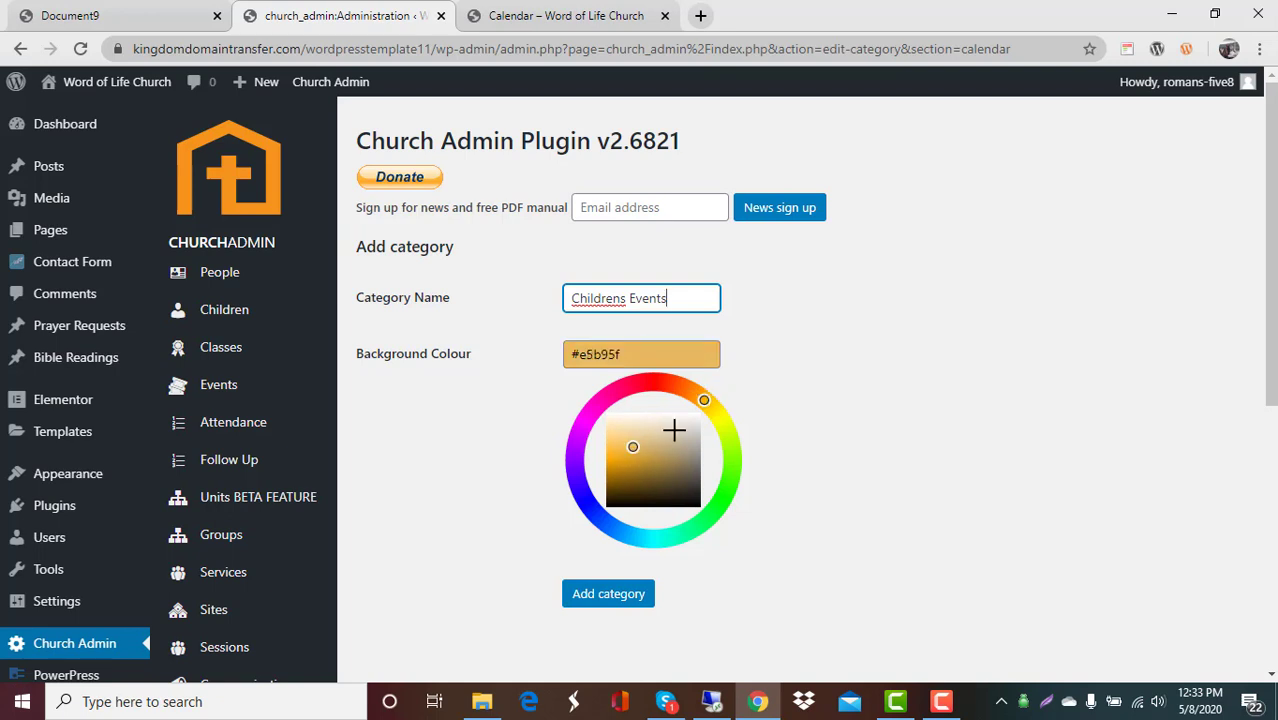
mouse_move(710, 397)
left_mouse_down()
mouse_move(665, 380)
mouse_move(584, 420)
mouse_move(575, 460)
left_mouse_up()
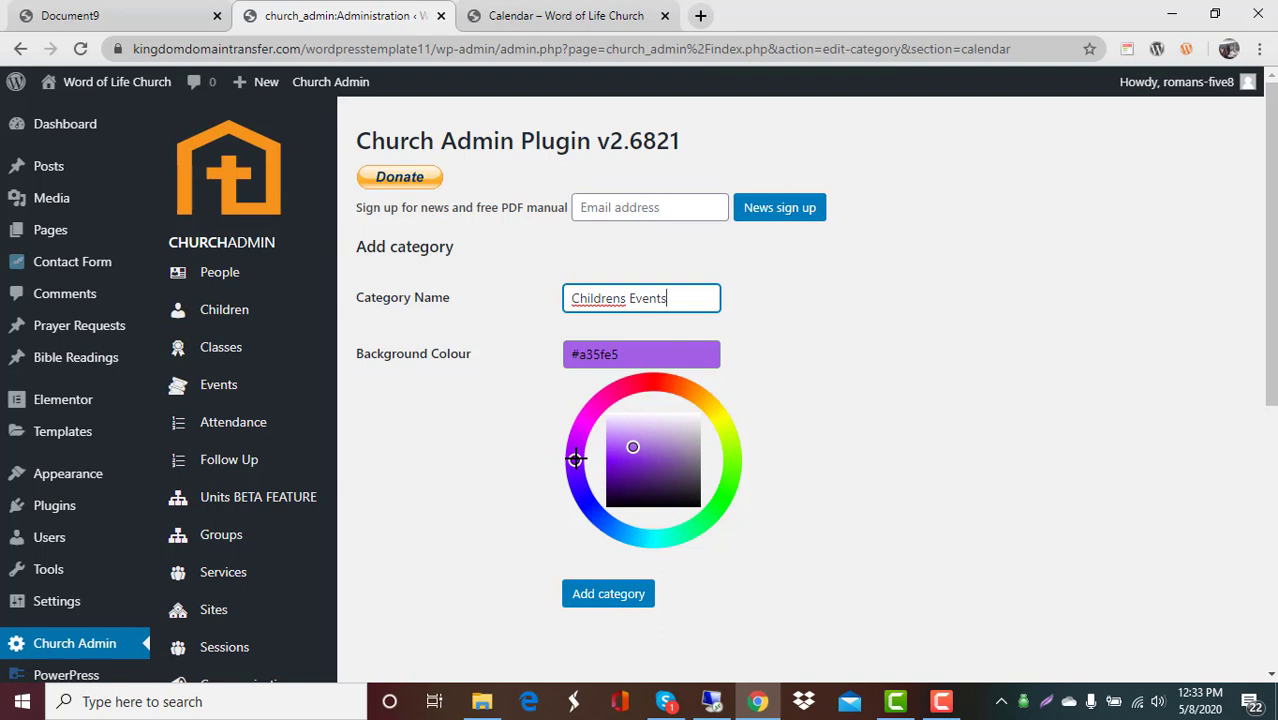
Add the Childrens Events category and confirm its purple row (category=13 weeks=4) in the list
left_click(603, 603)
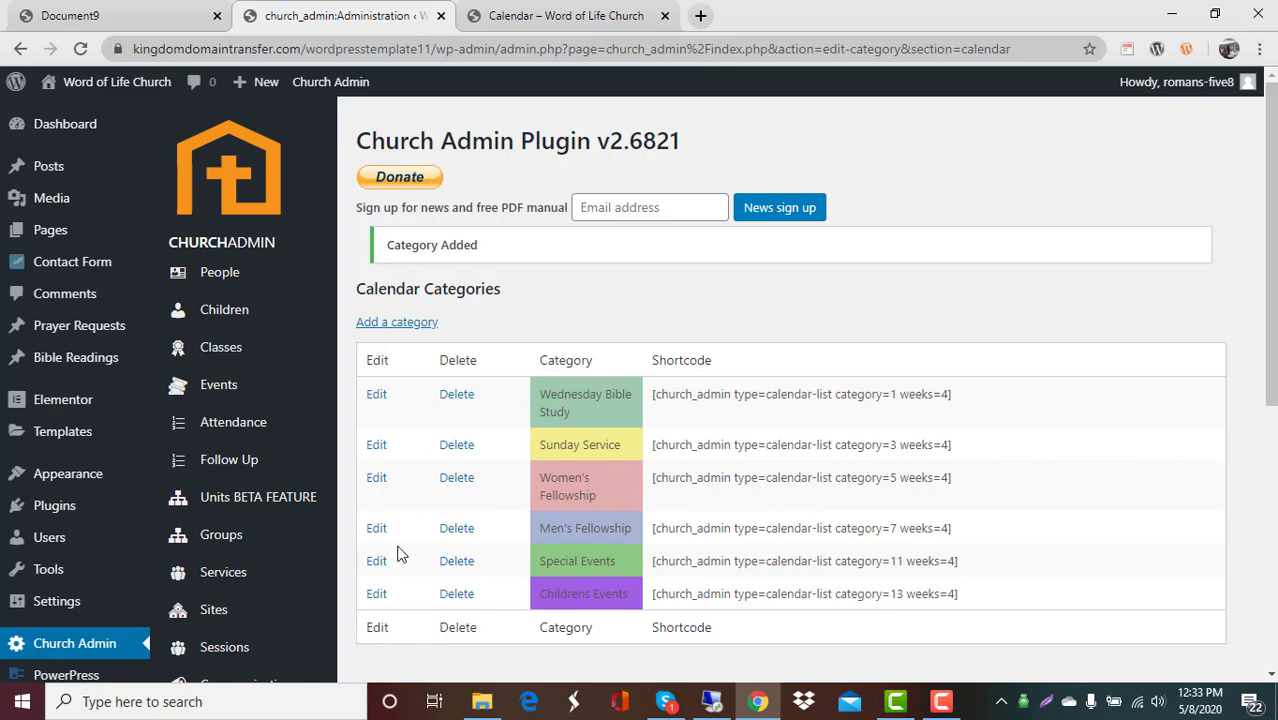
scroll(390, 553, "down", 2)
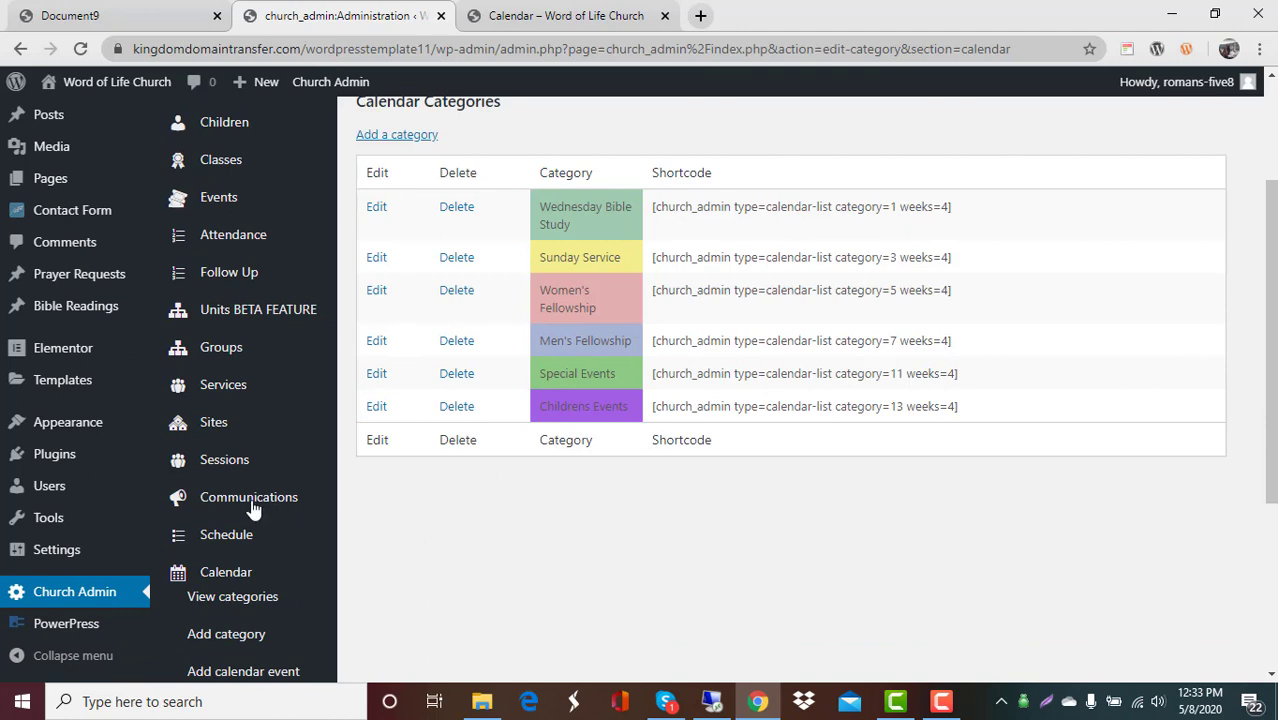
scroll(236, 532, "down", 2)
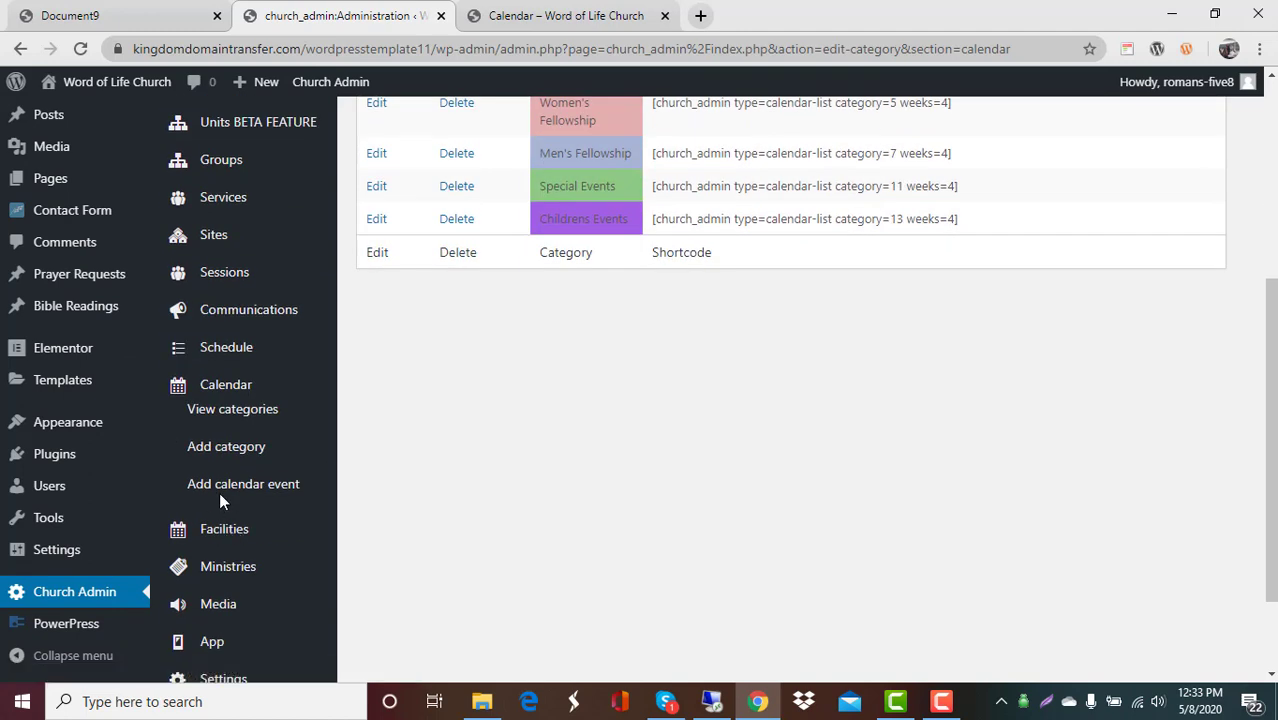
Start a calendar event titled Childrens Puppet Show, described 'For the whole family!', at City Park
left_click(220, 489)
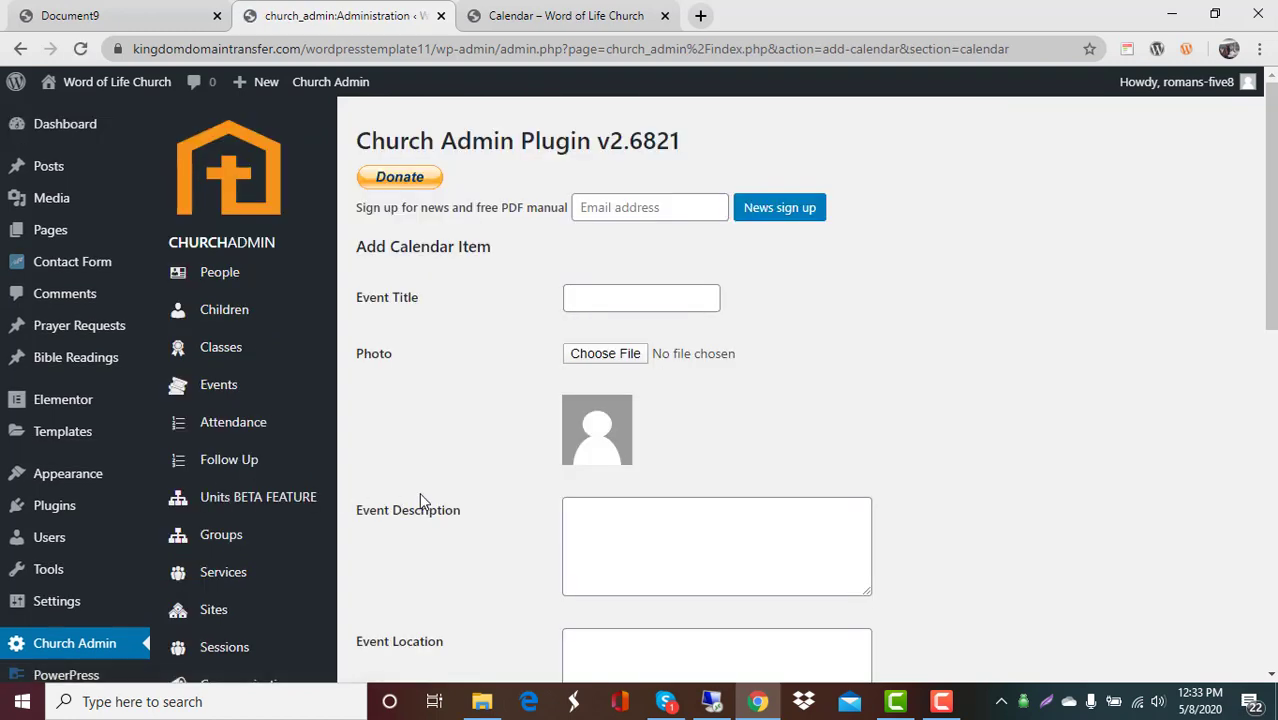
left_click(586, 300)
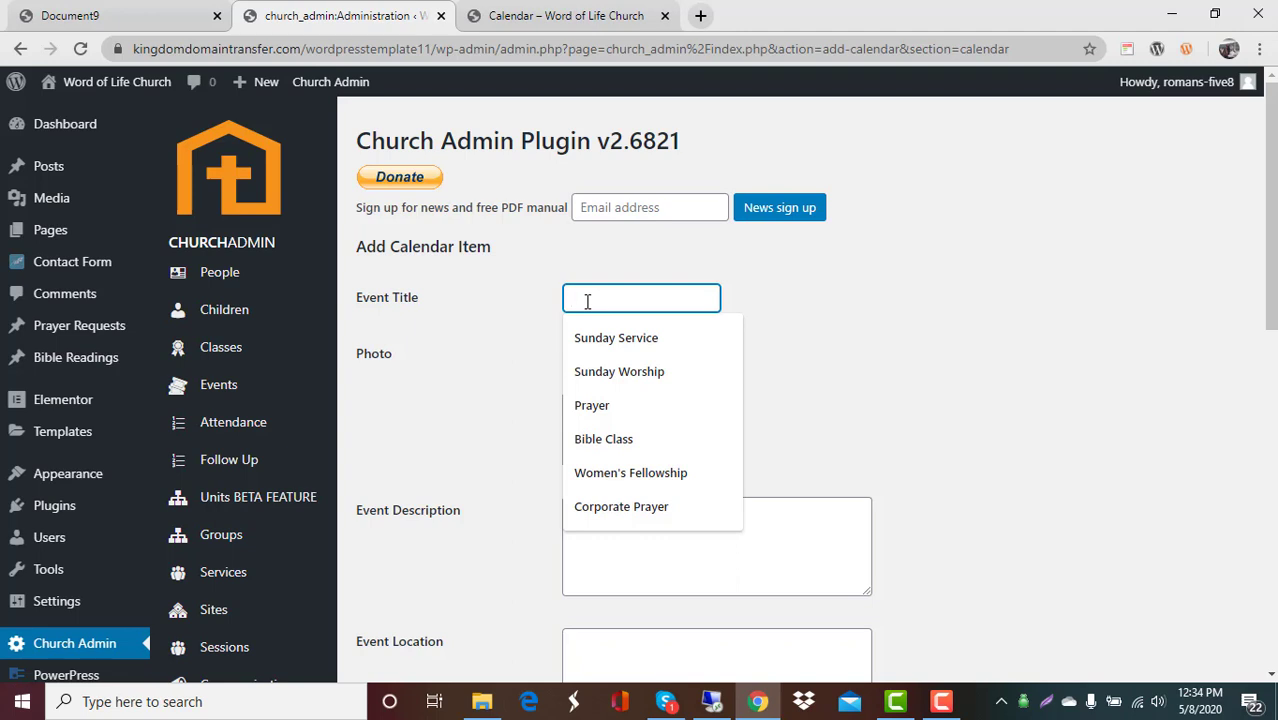
type("h")
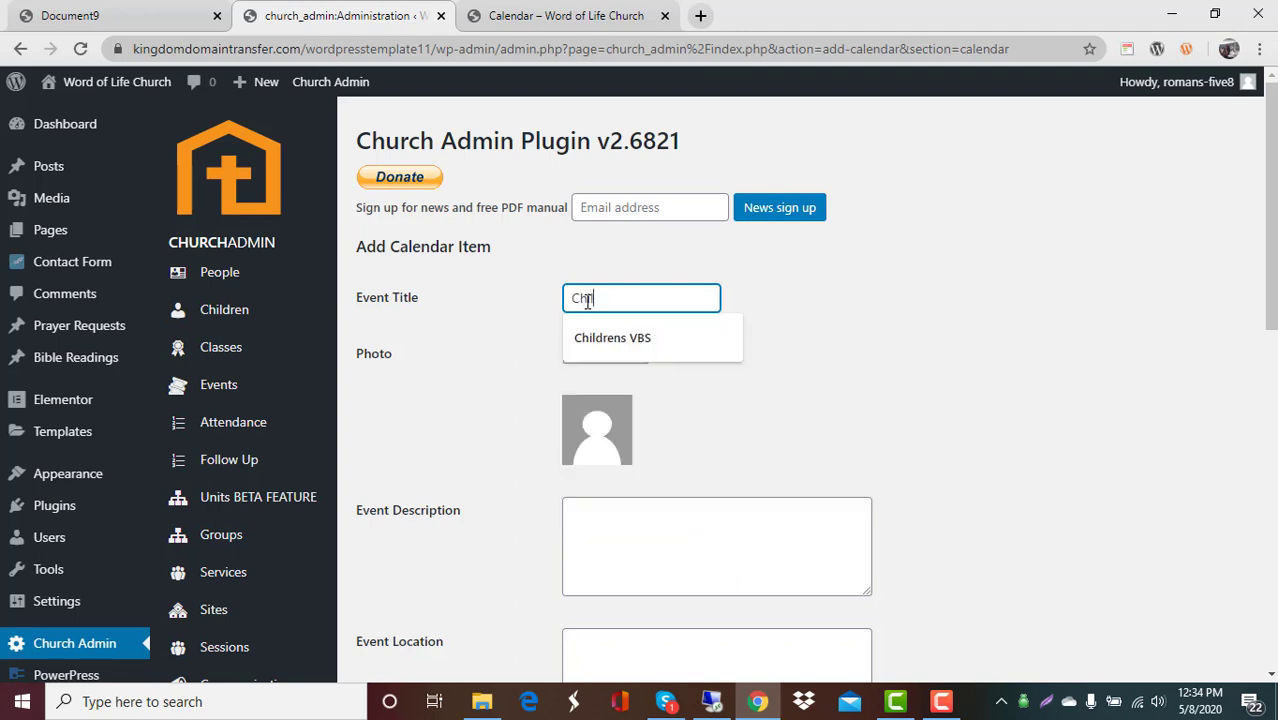
type("ildrens Pu")
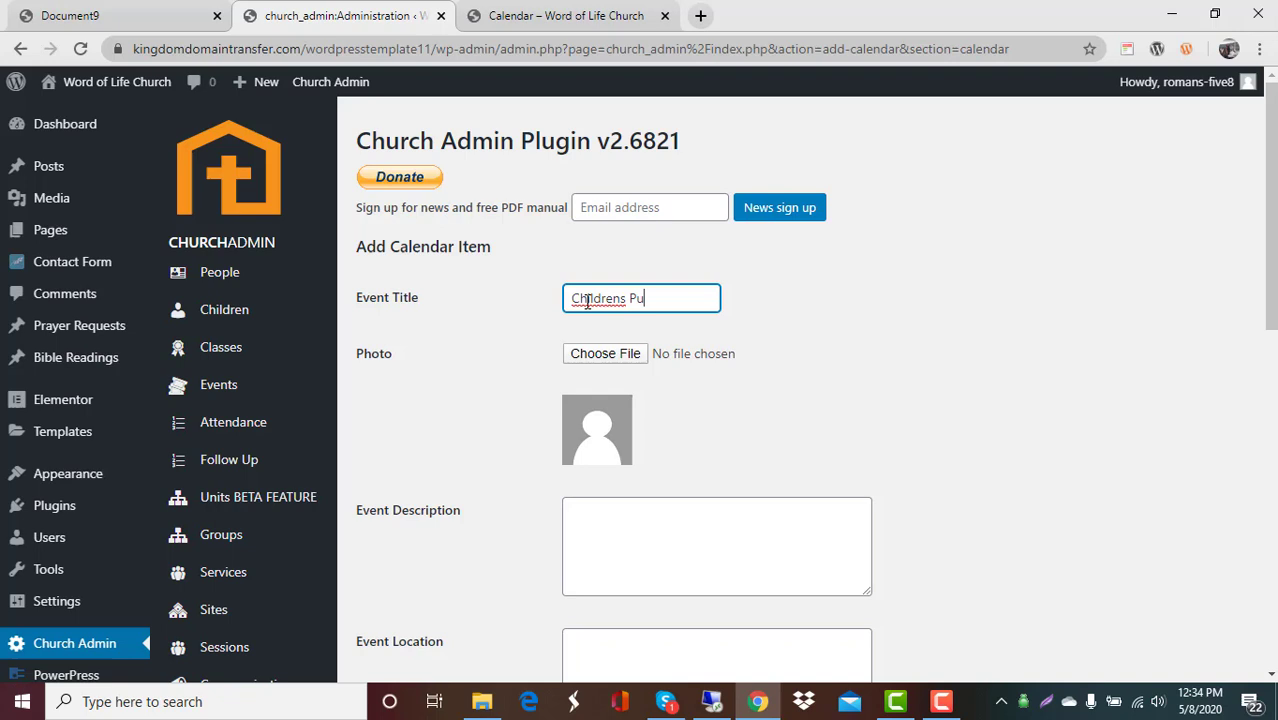
type("ppet Show")
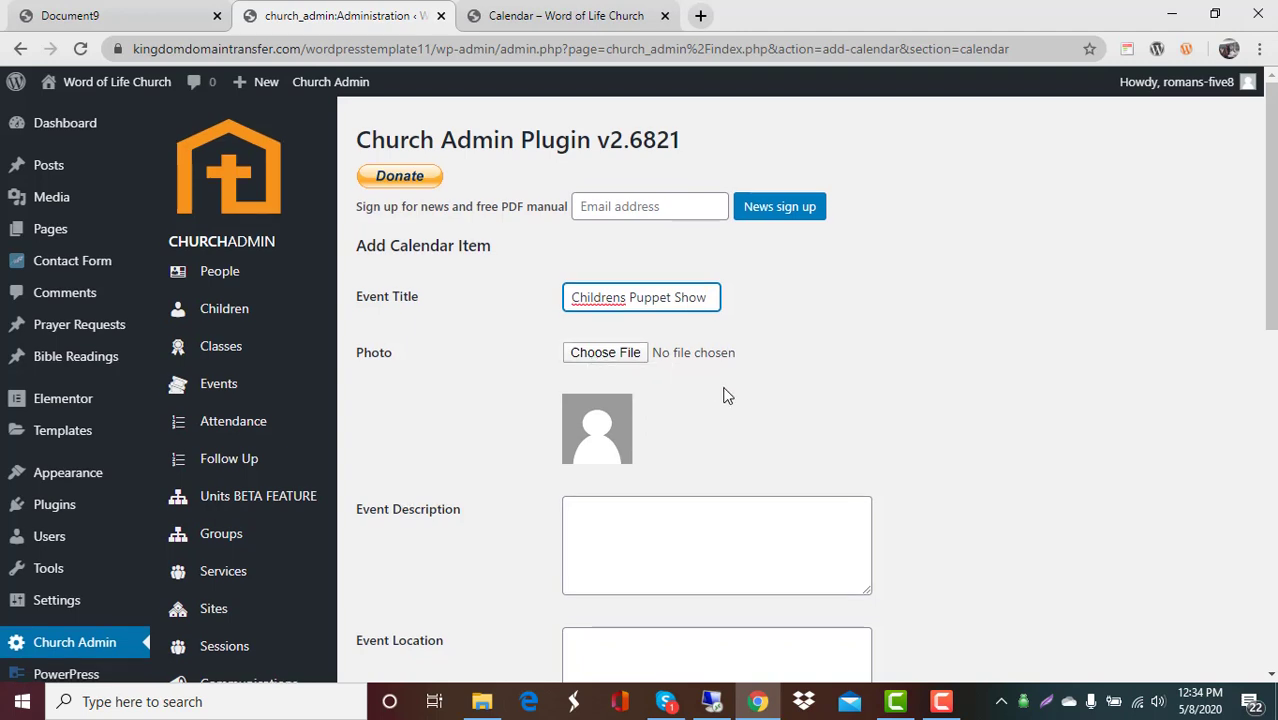
scroll(726, 396, "down", 1)
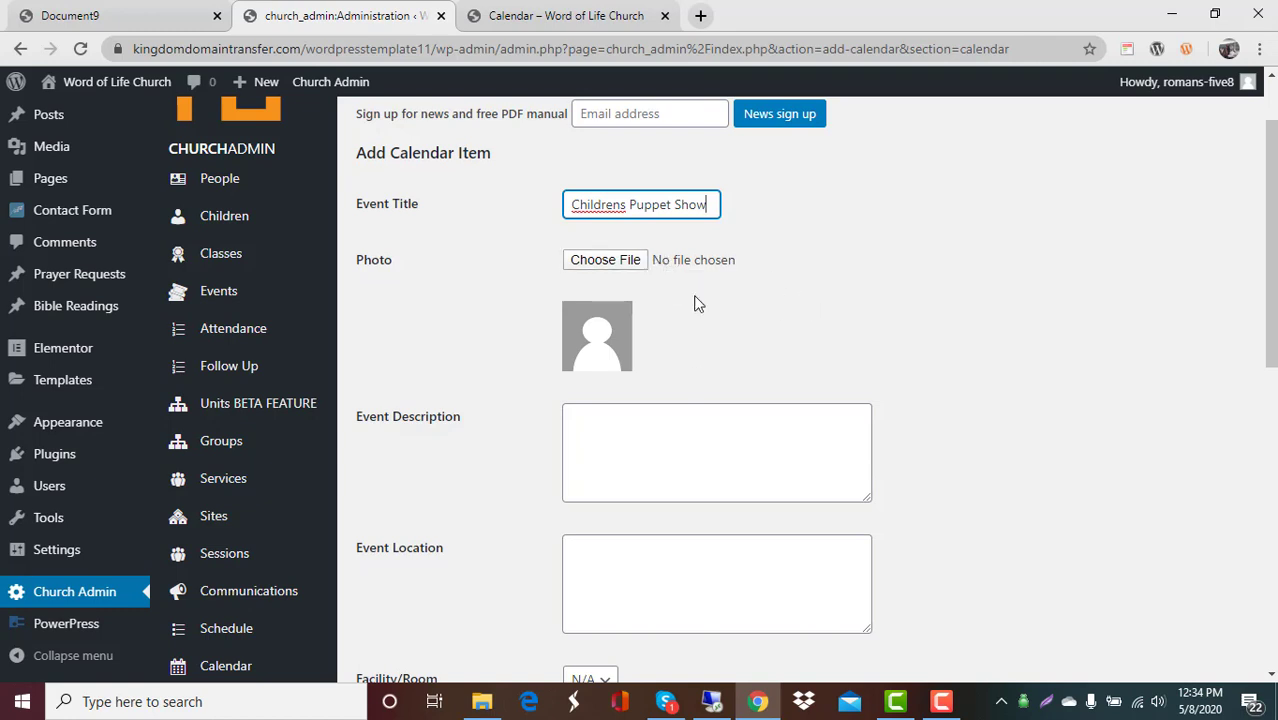
left_click(621, 427)
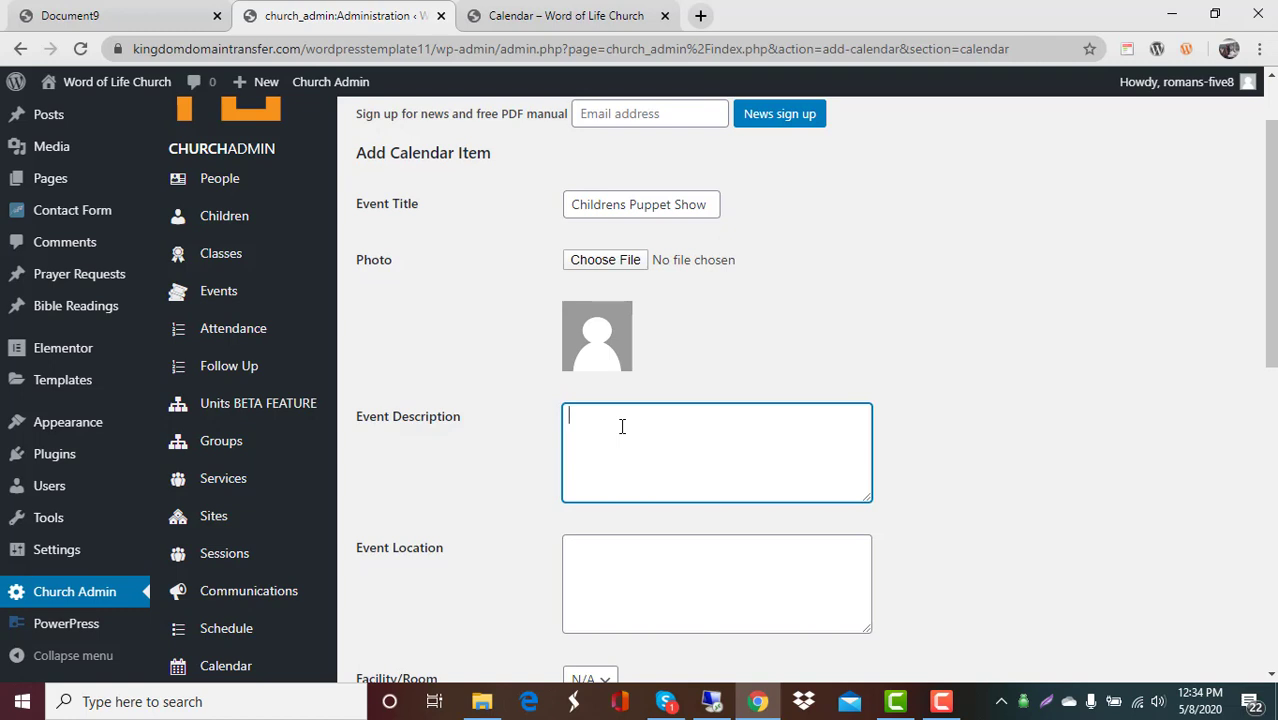
type("For the whole family!")
left_click(593, 556)
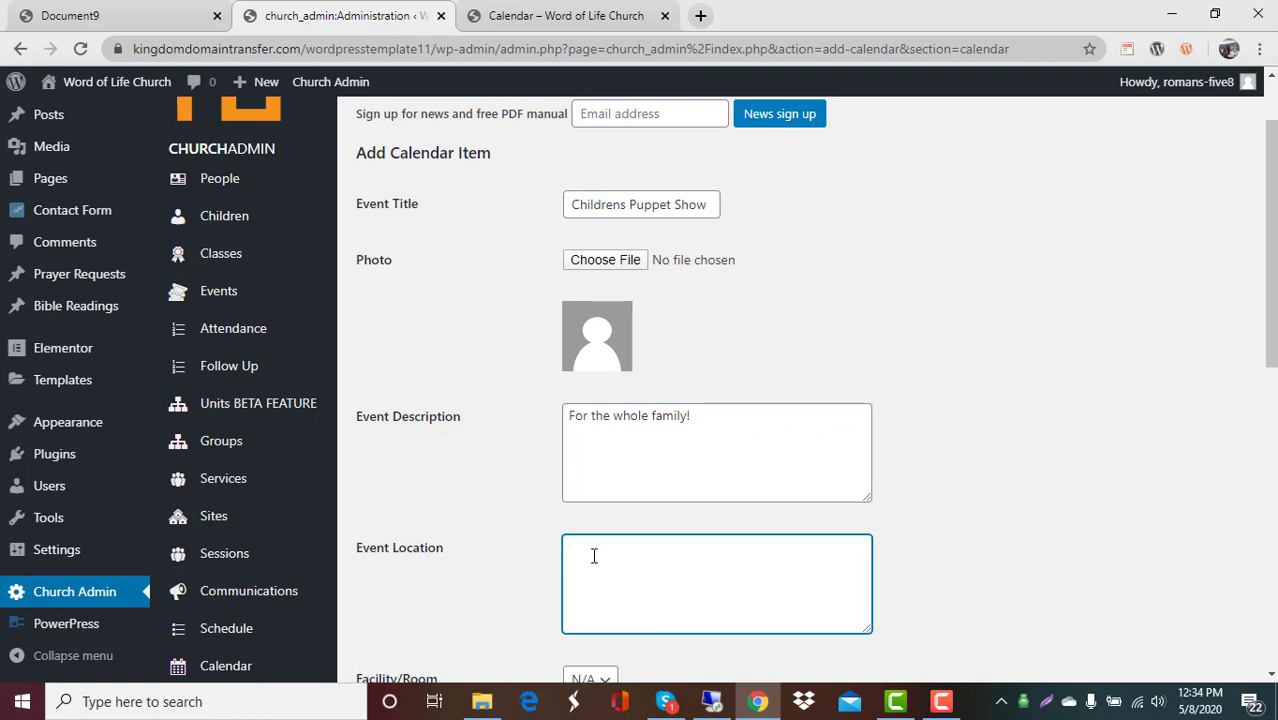
type("City Park")
scroll(619, 562, "down", 3)
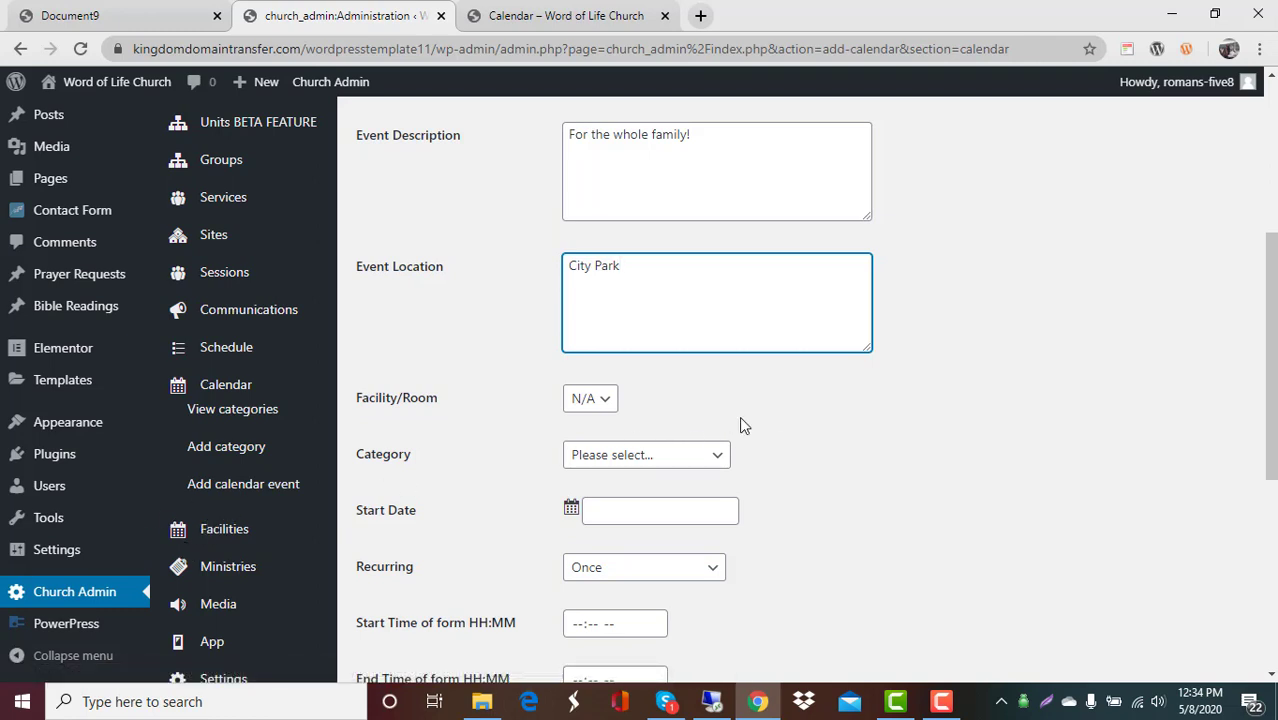
Put the puppet show in Childrens Events, starting May 23, 2020, occurring once
scroll(755, 423, "down", 1)
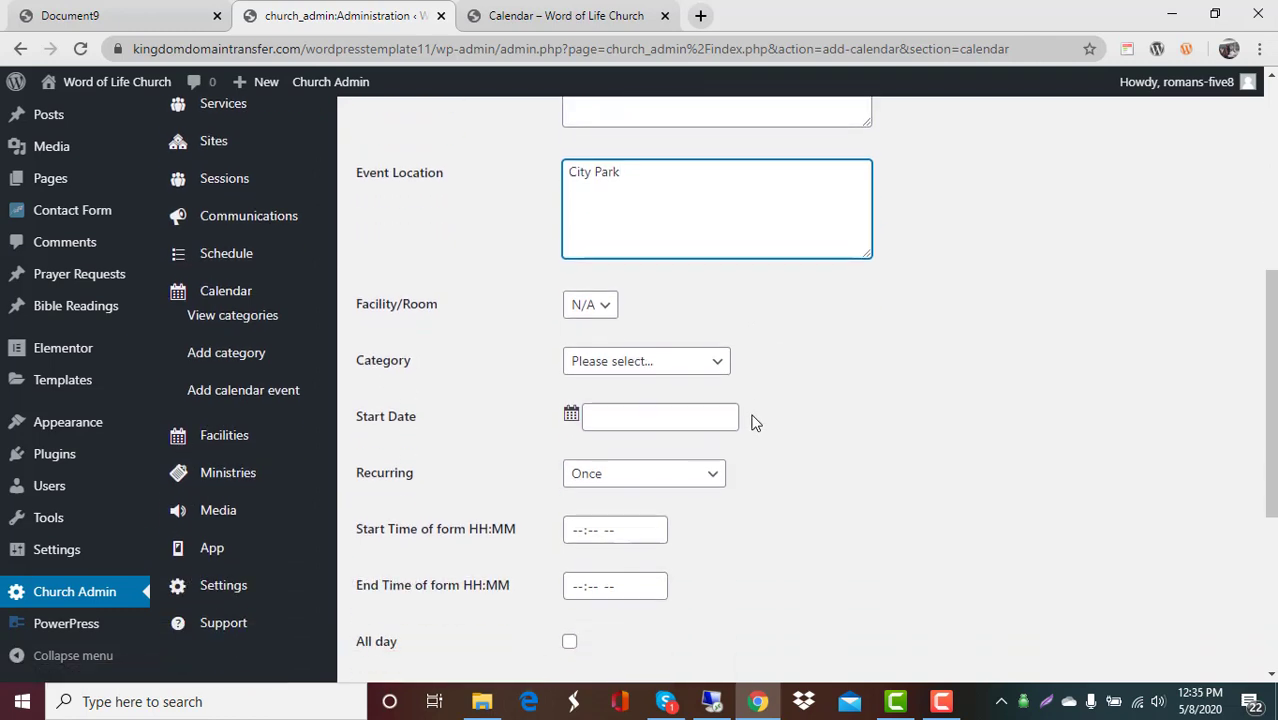
left_click(700, 361)
left_click(623, 497)
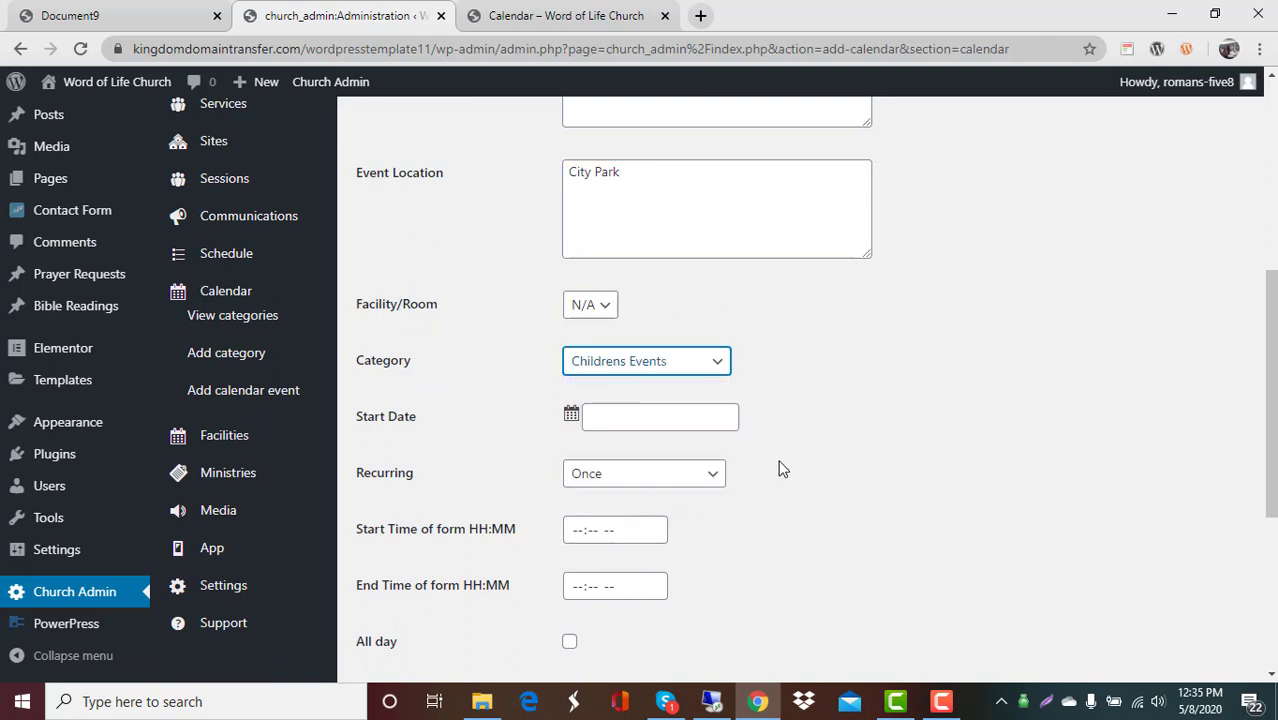
scroll(792, 441, "down", 1)
left_click(645, 321)
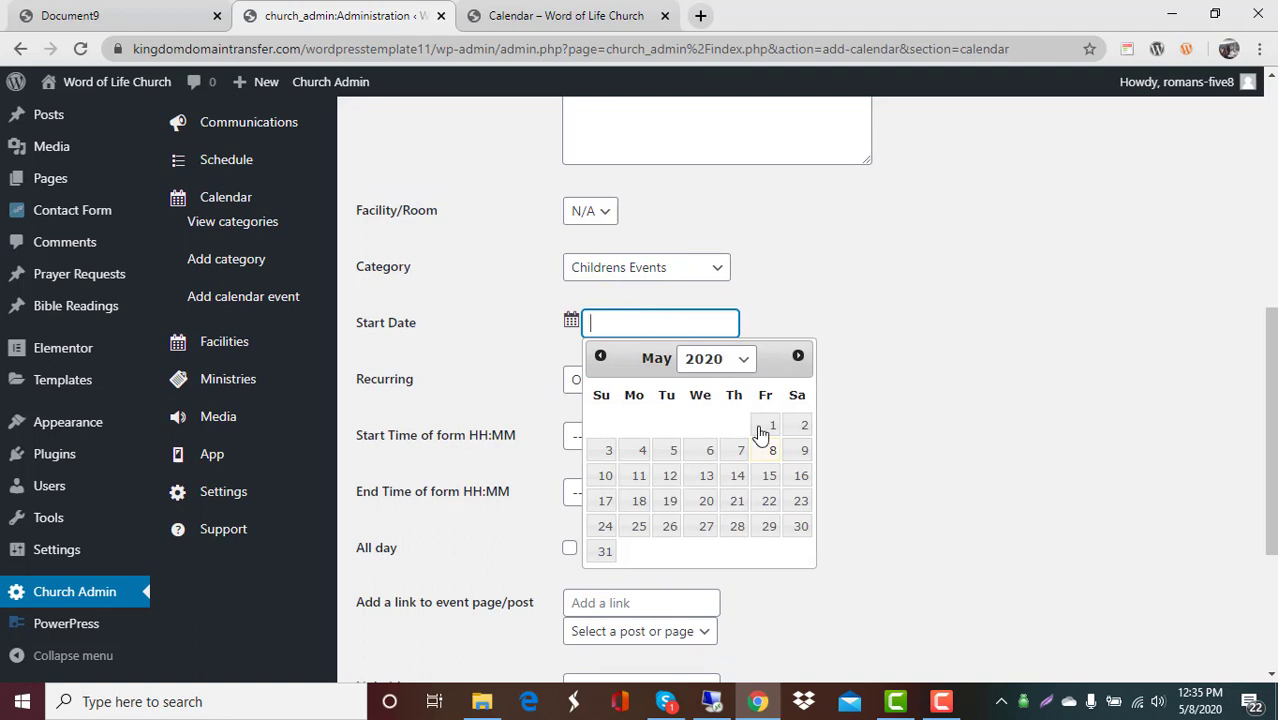
left_click(801, 503)
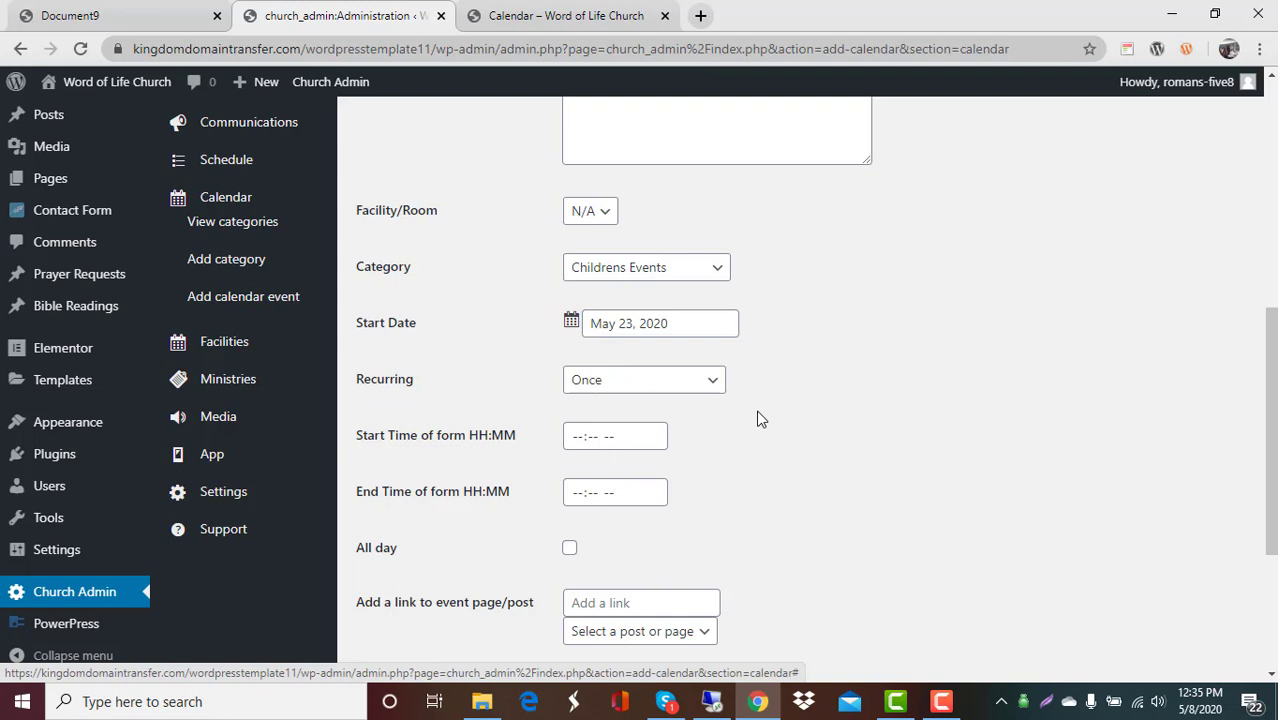
left_click(660, 388)
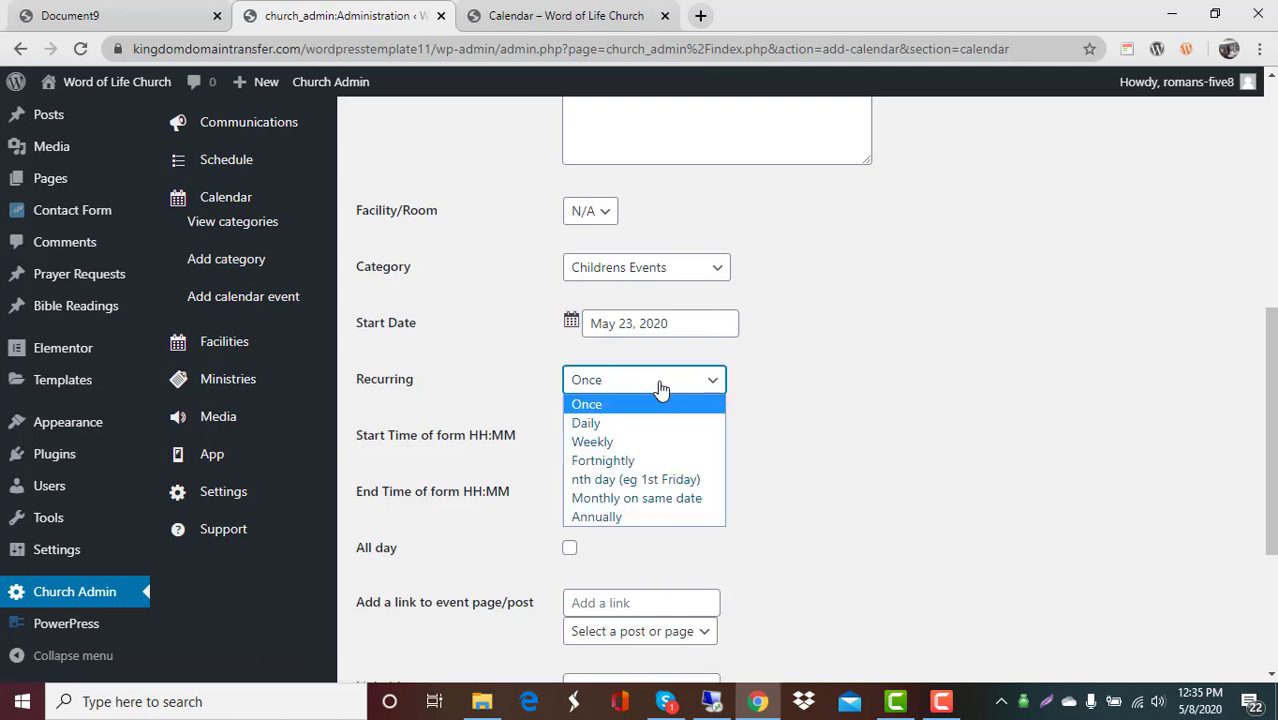
left_click(650, 404)
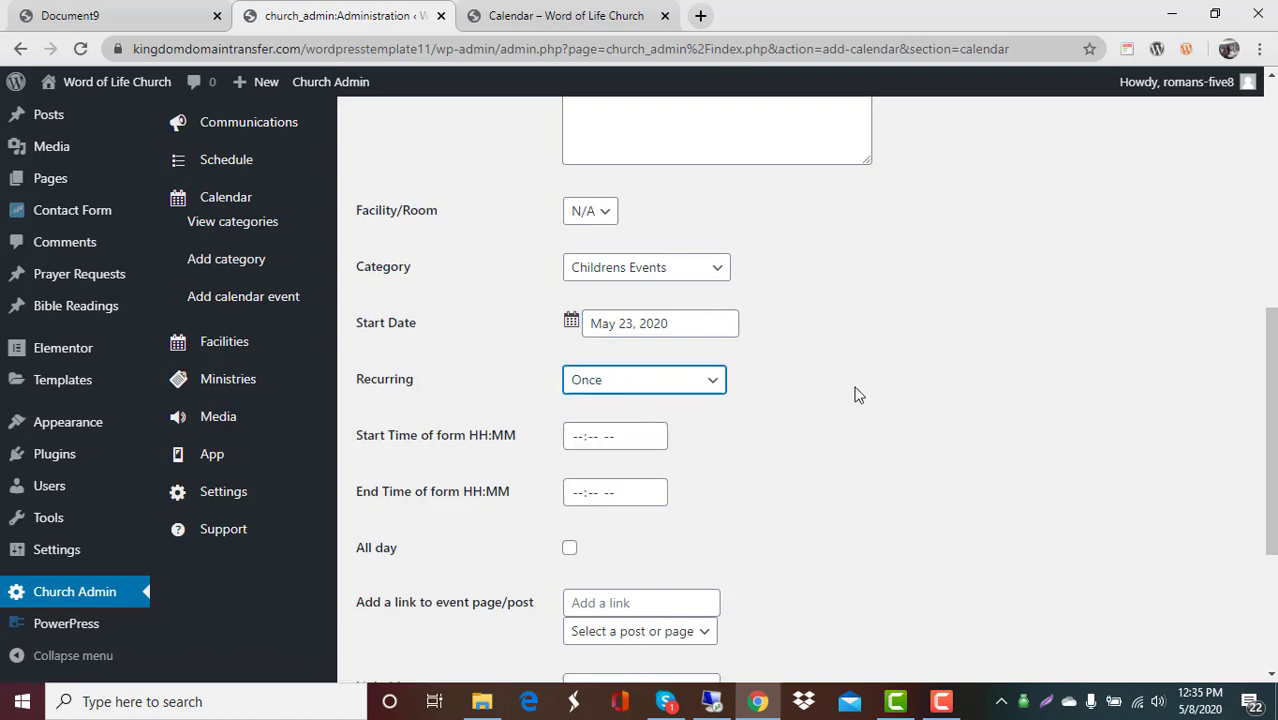
Set the times to 02:00 PM–04:00 PM and include it on the Year Planner
scroll(855, 395, "down", 1)
left_click(641, 346)
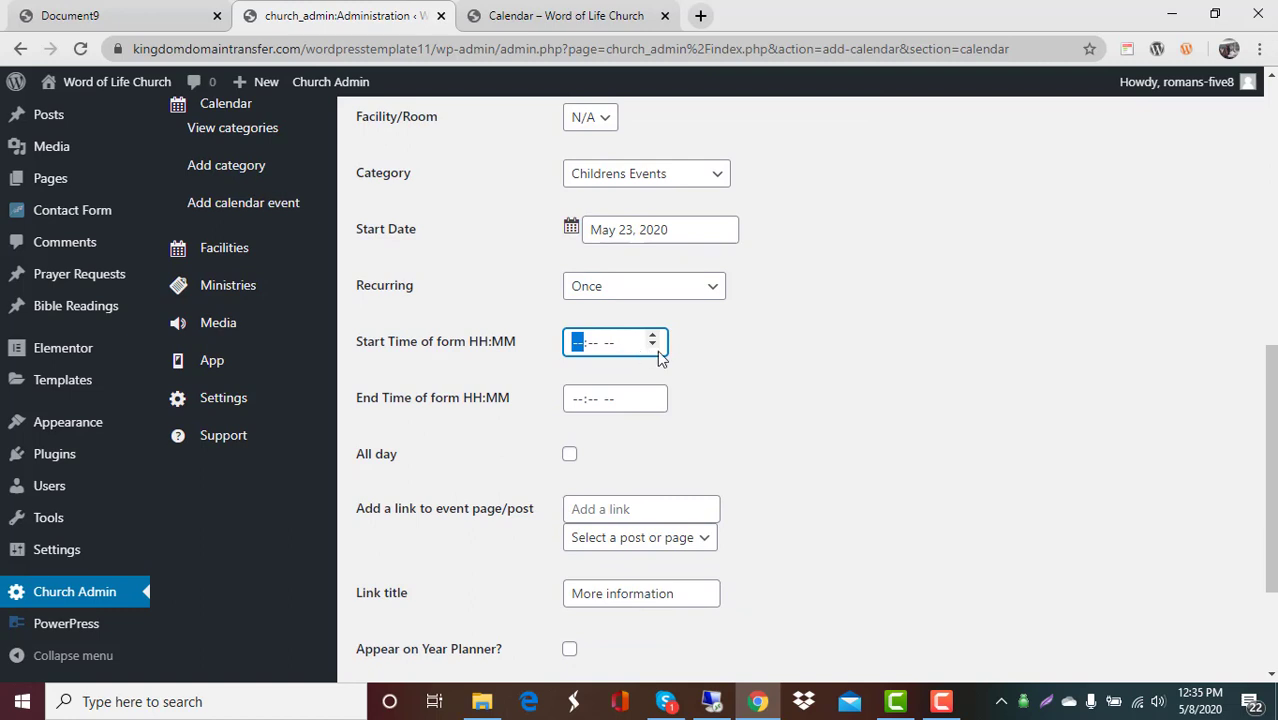
type("02:00p")
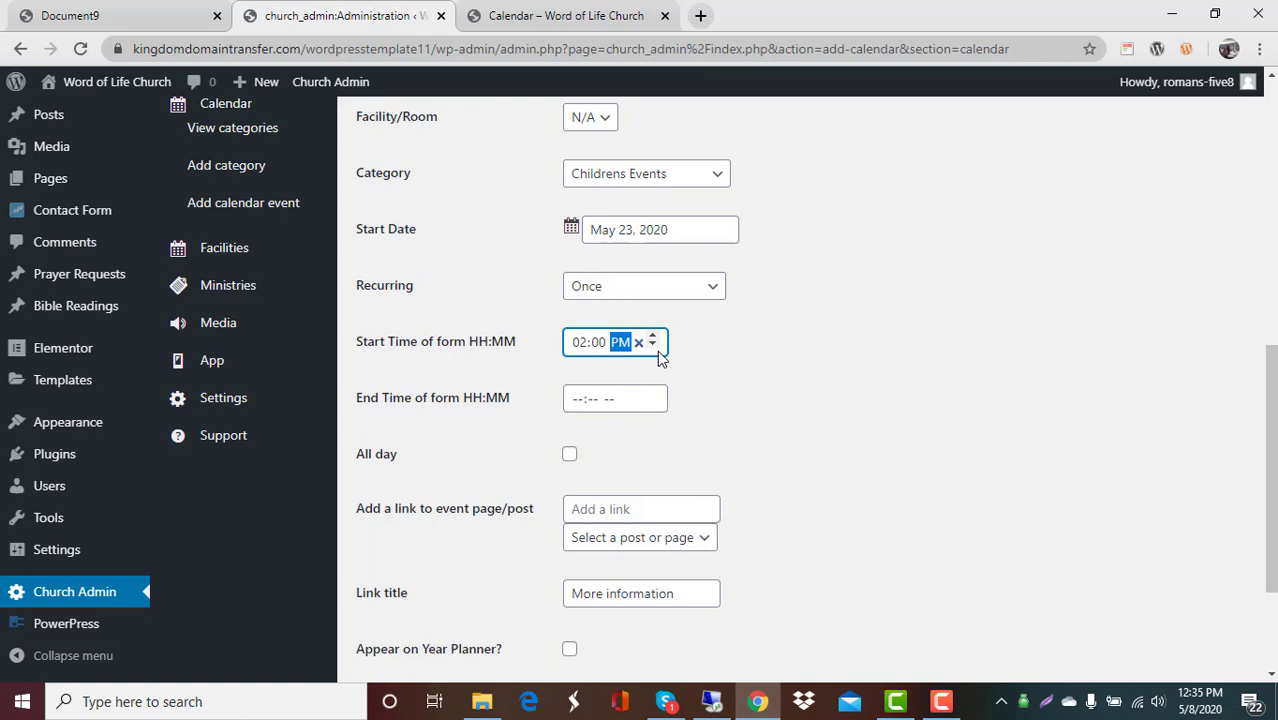
left_click(578, 399)
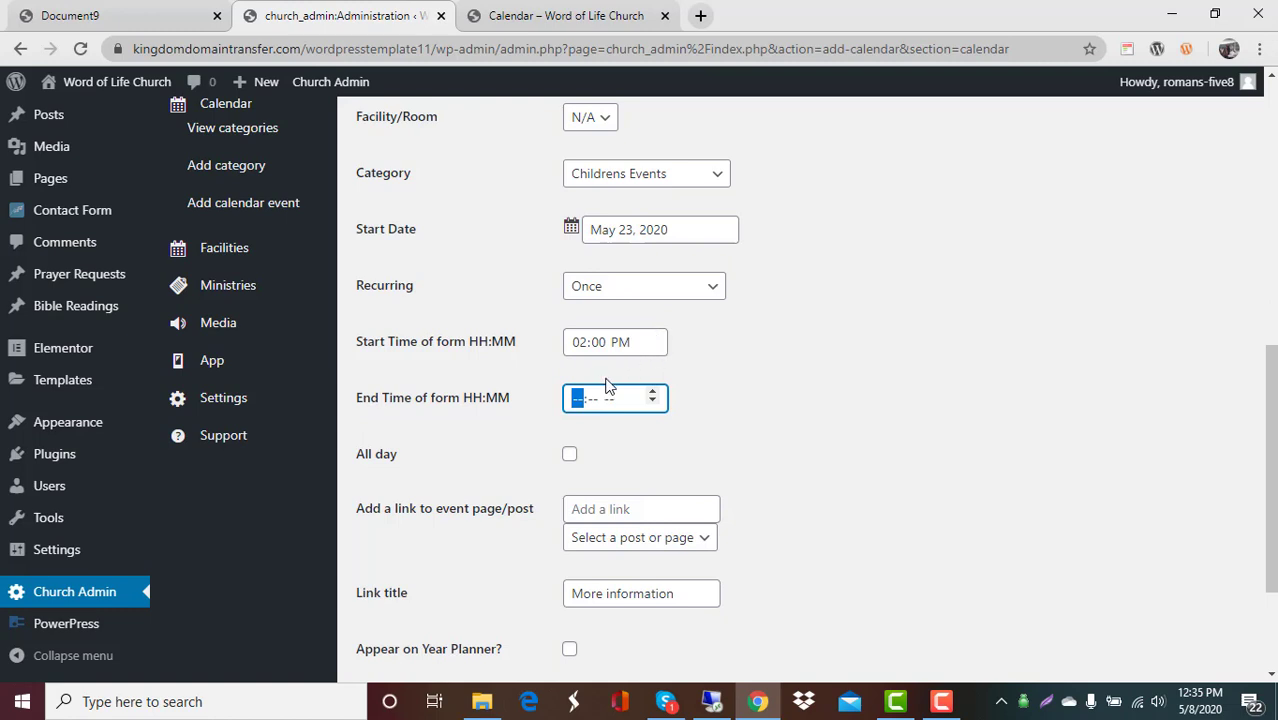
type("04:00p")
scroll(789, 466, "down", 3)
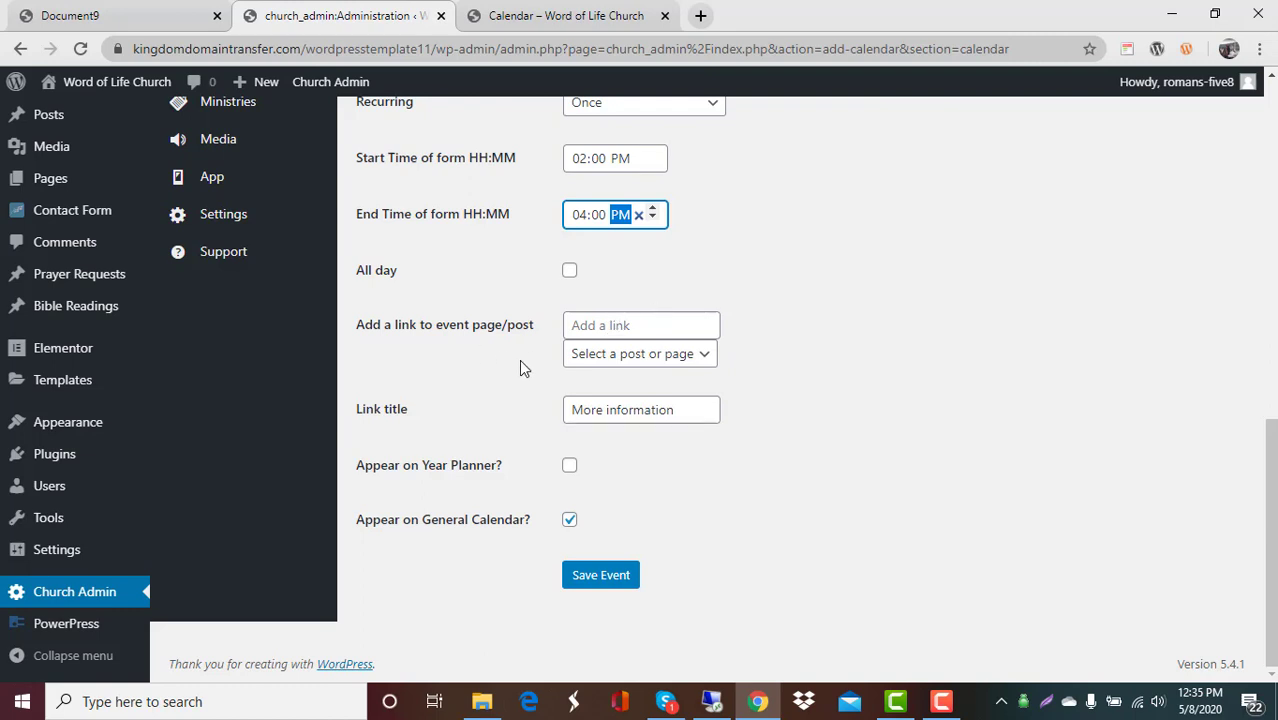
left_click(569, 467)
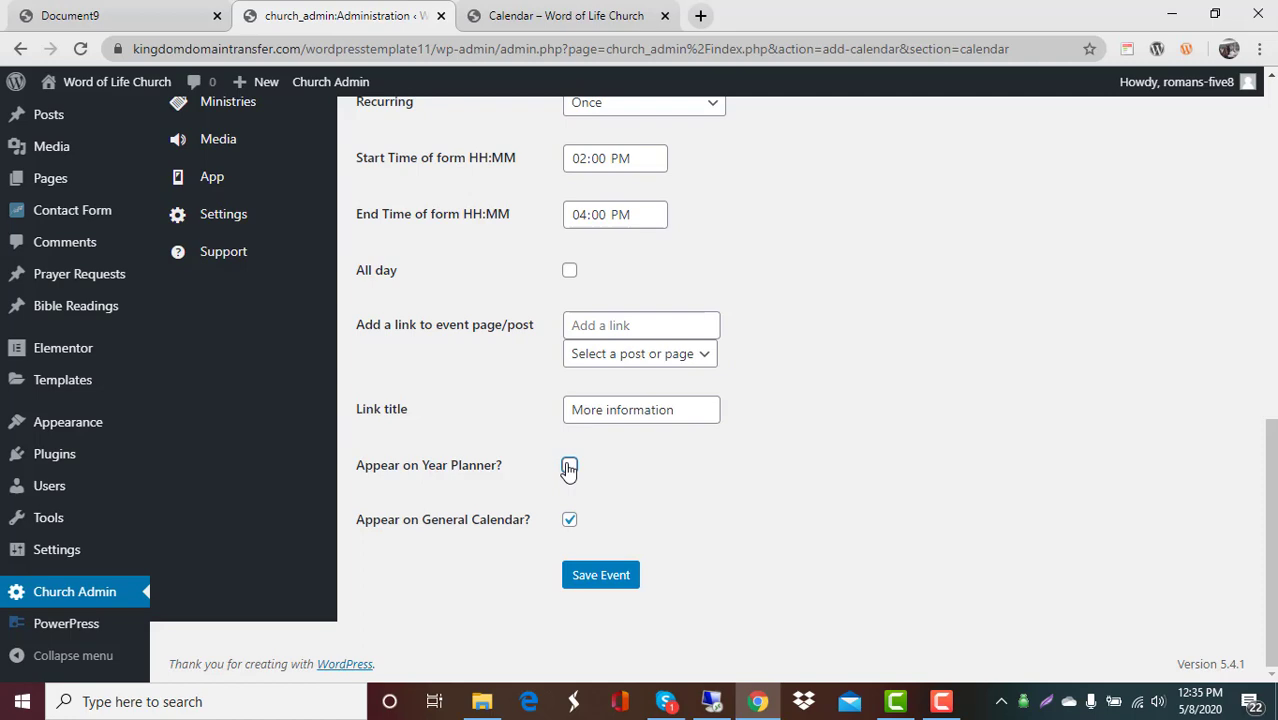
Save the puppet show event and reload the public calendar page to see it on May 23
left_click(599, 584)
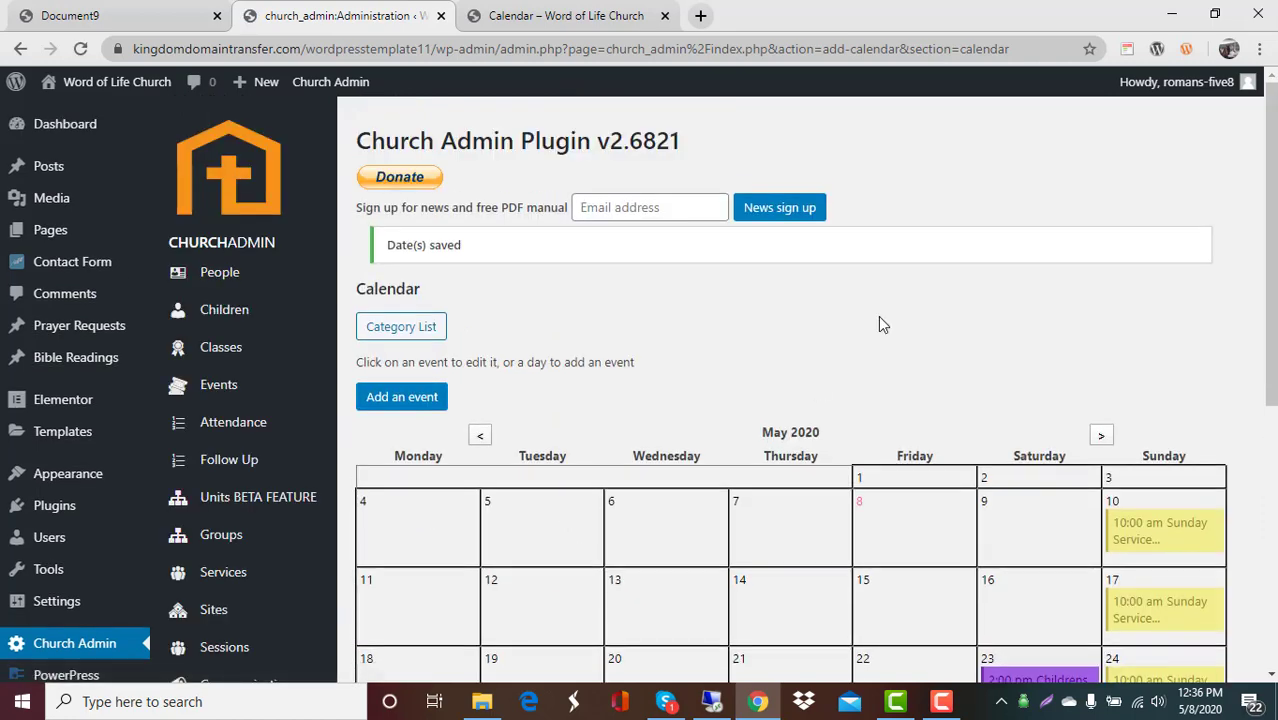
scroll(881, 324, "down", 2)
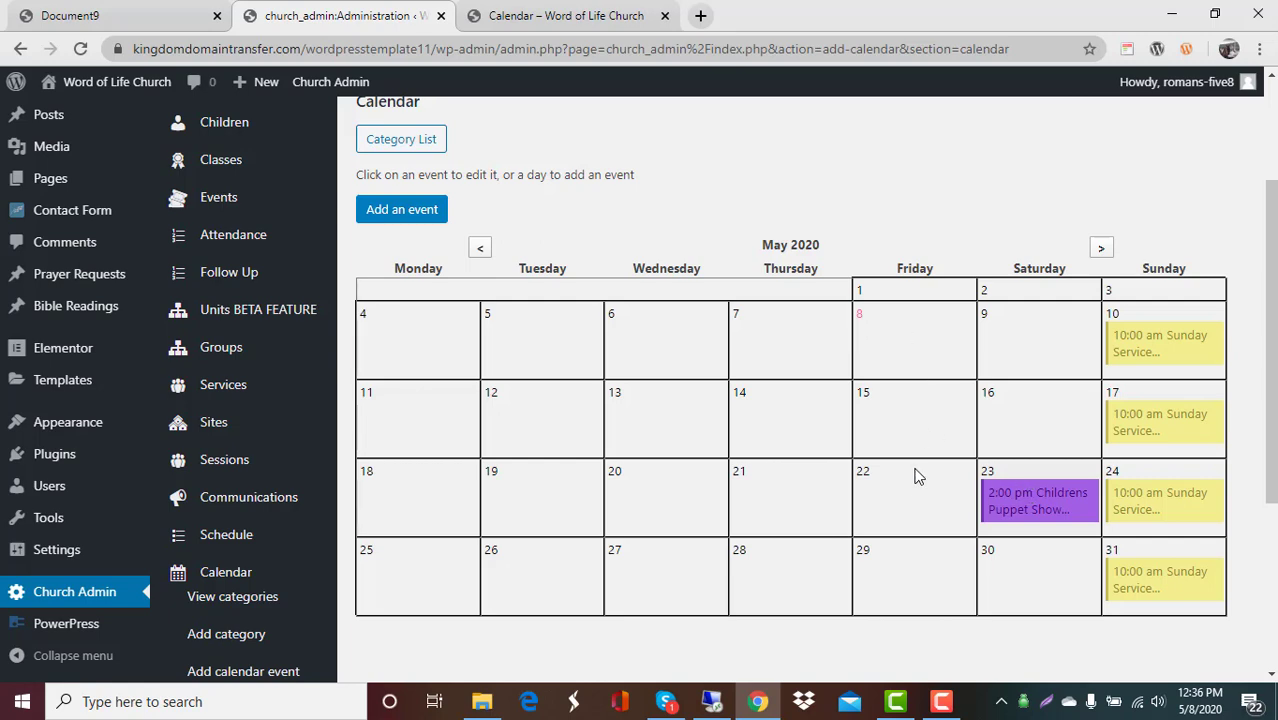
left_click(577, 18)
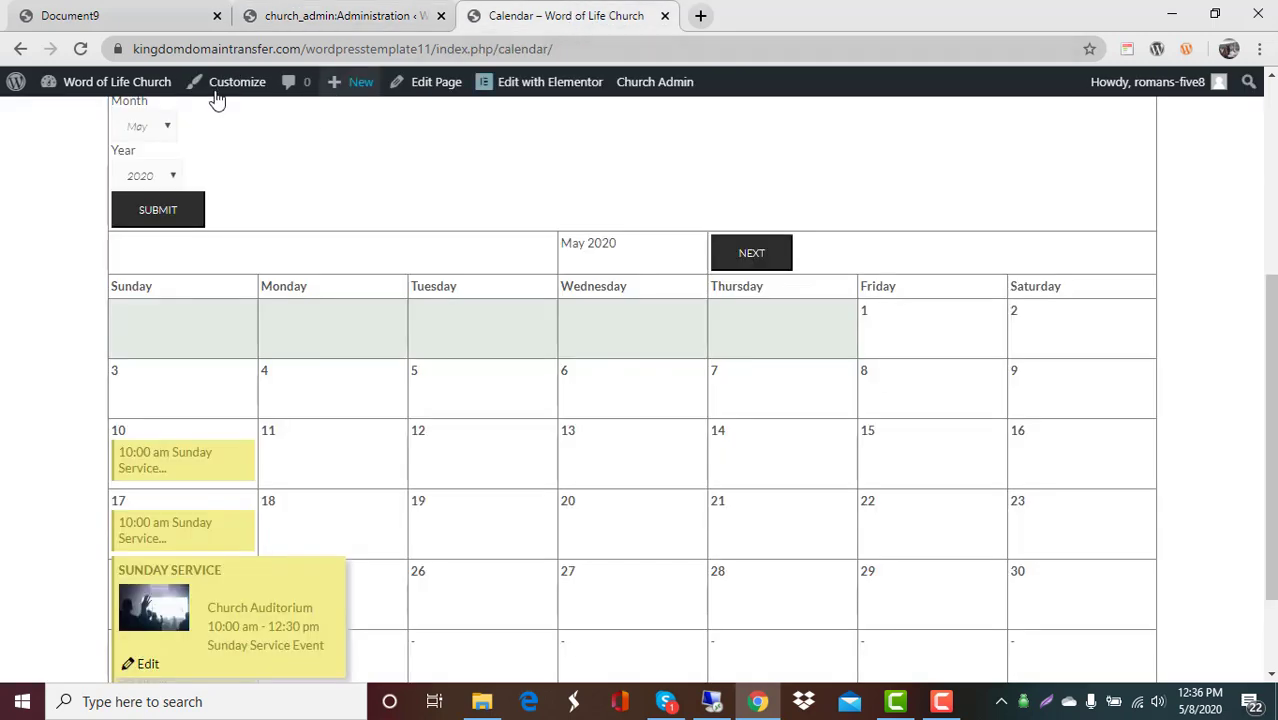
left_click(82, 50)
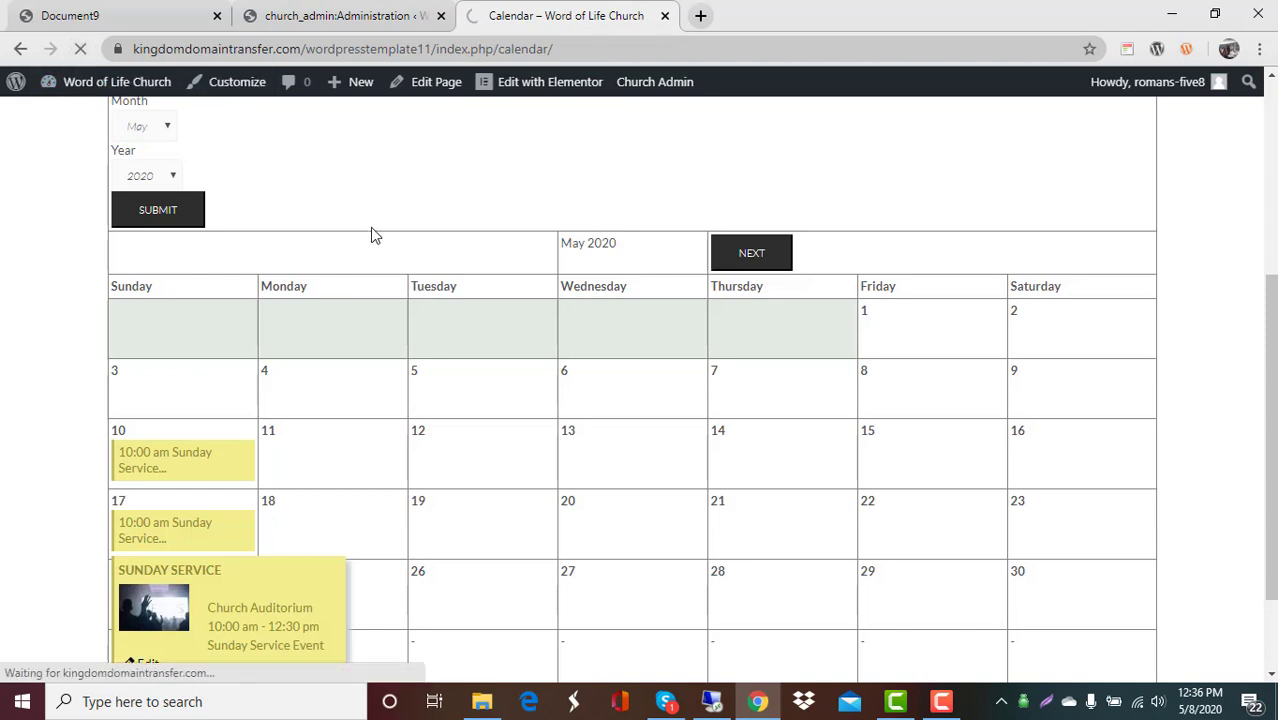
scroll(651, 422, "down", 2)
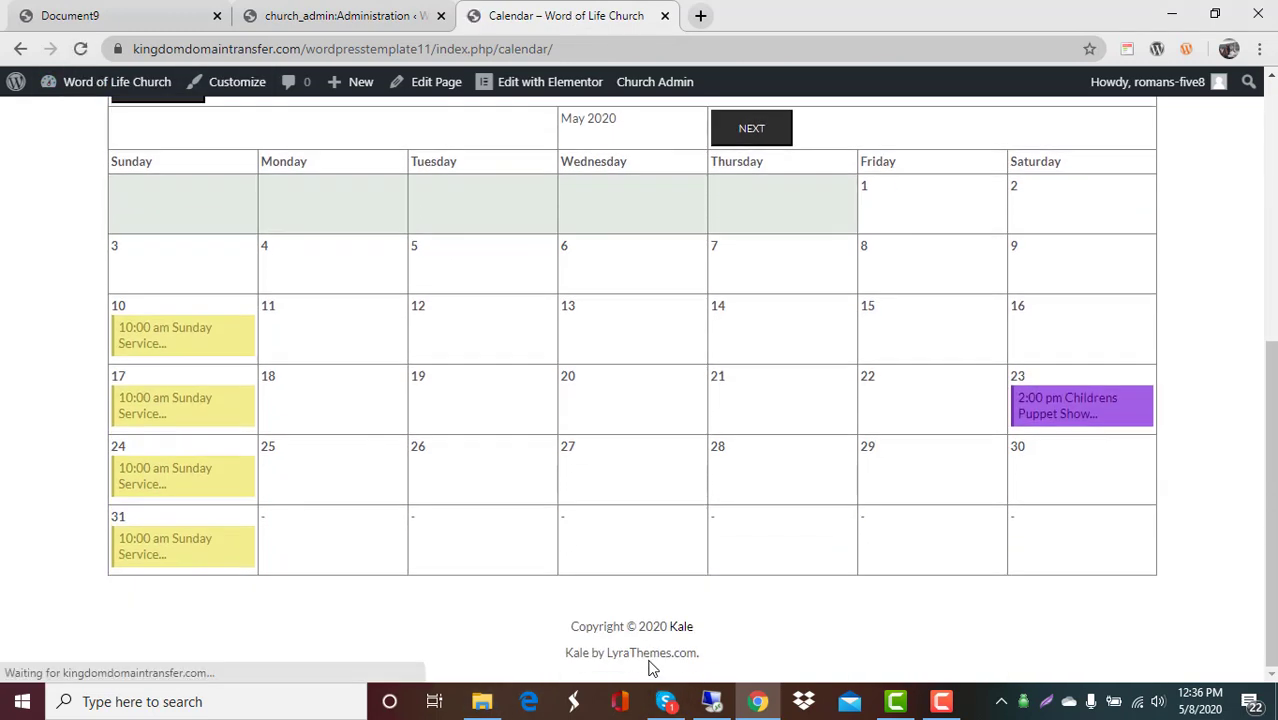
mouse_move(1112, 416)
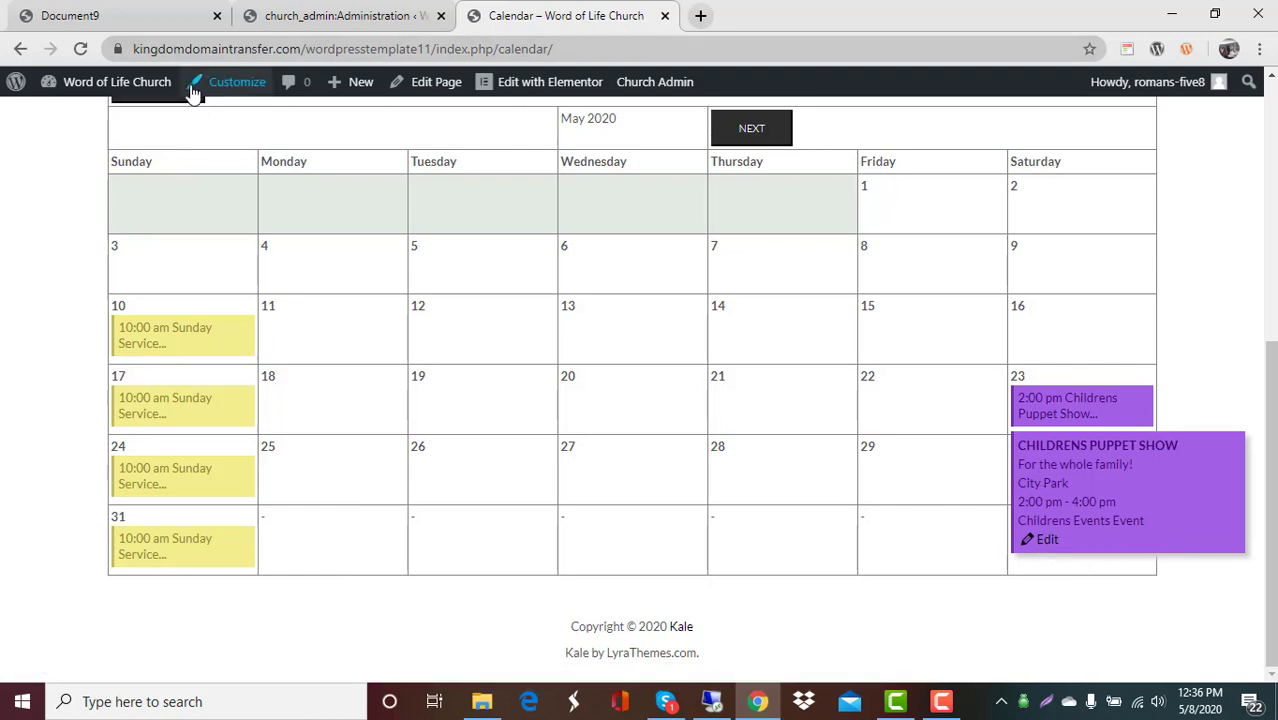
mouse_move(741, 76)
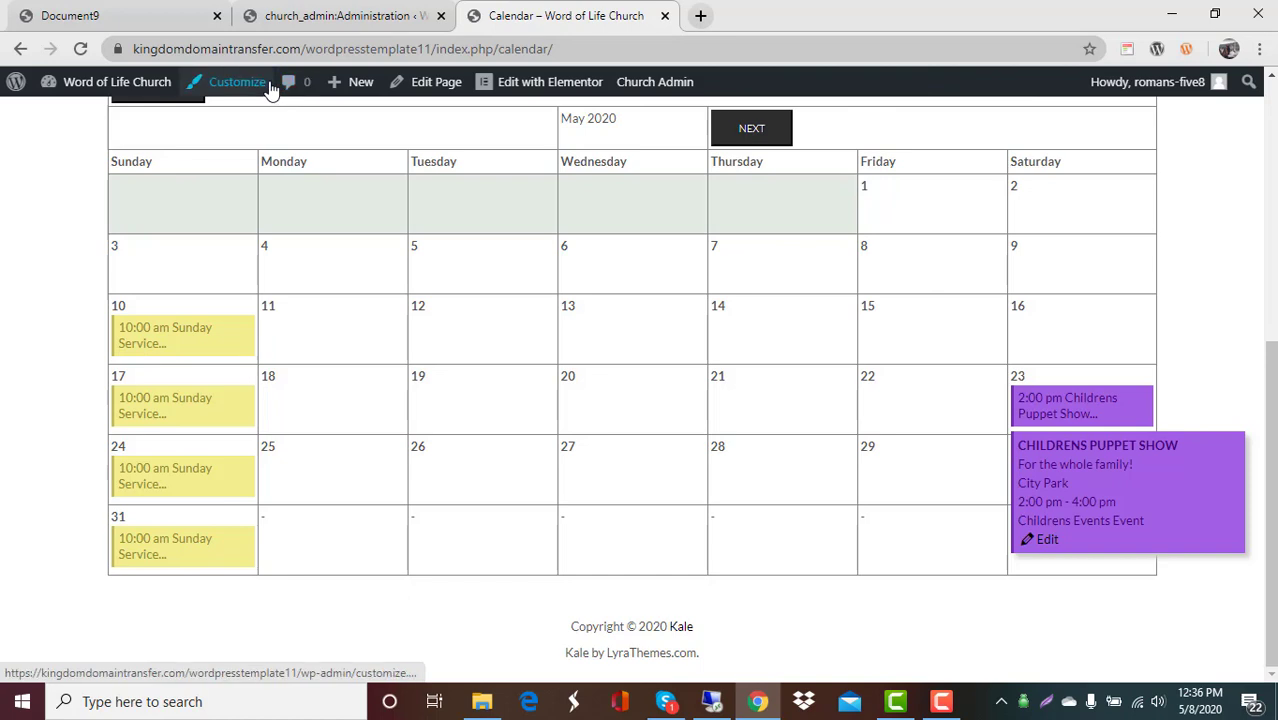
Go back to the admin Calendar page and scroll to the May 2020 grid
left_click(345, 18)
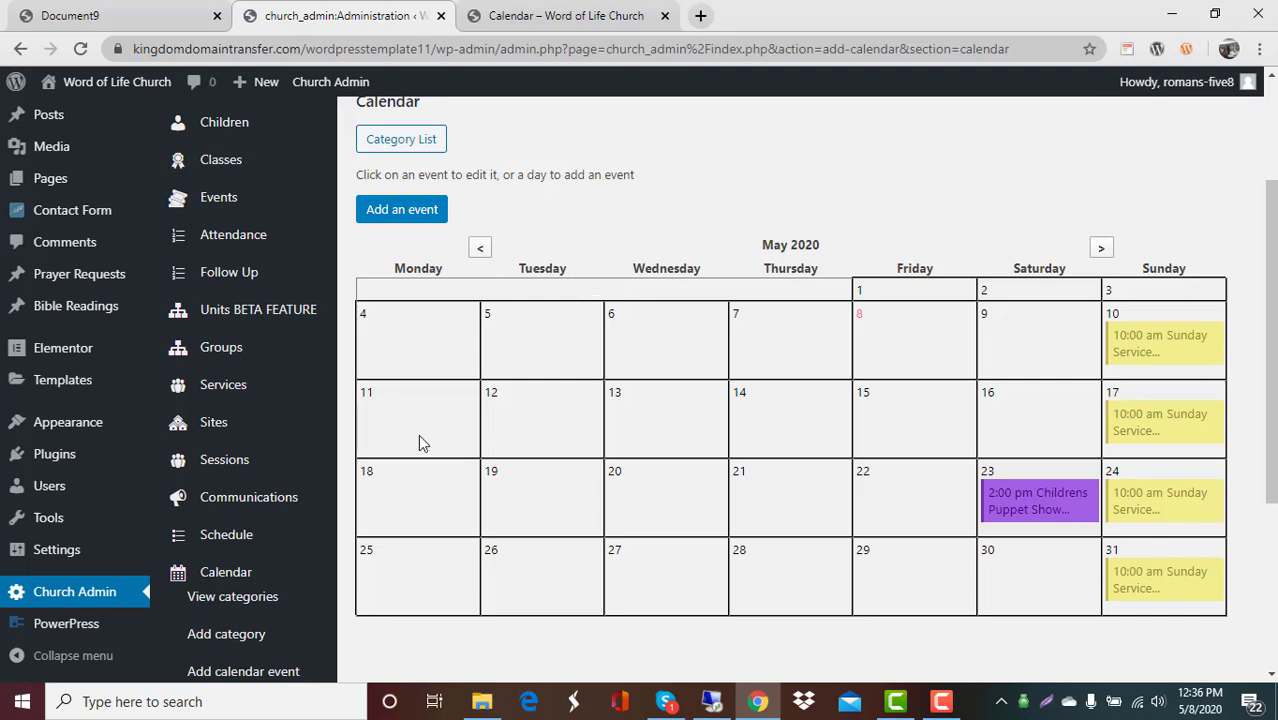
scroll(440, 427, "up", 2)
scroll(460, 420, "down", 2)
scroll(571, 137, "down", 1)
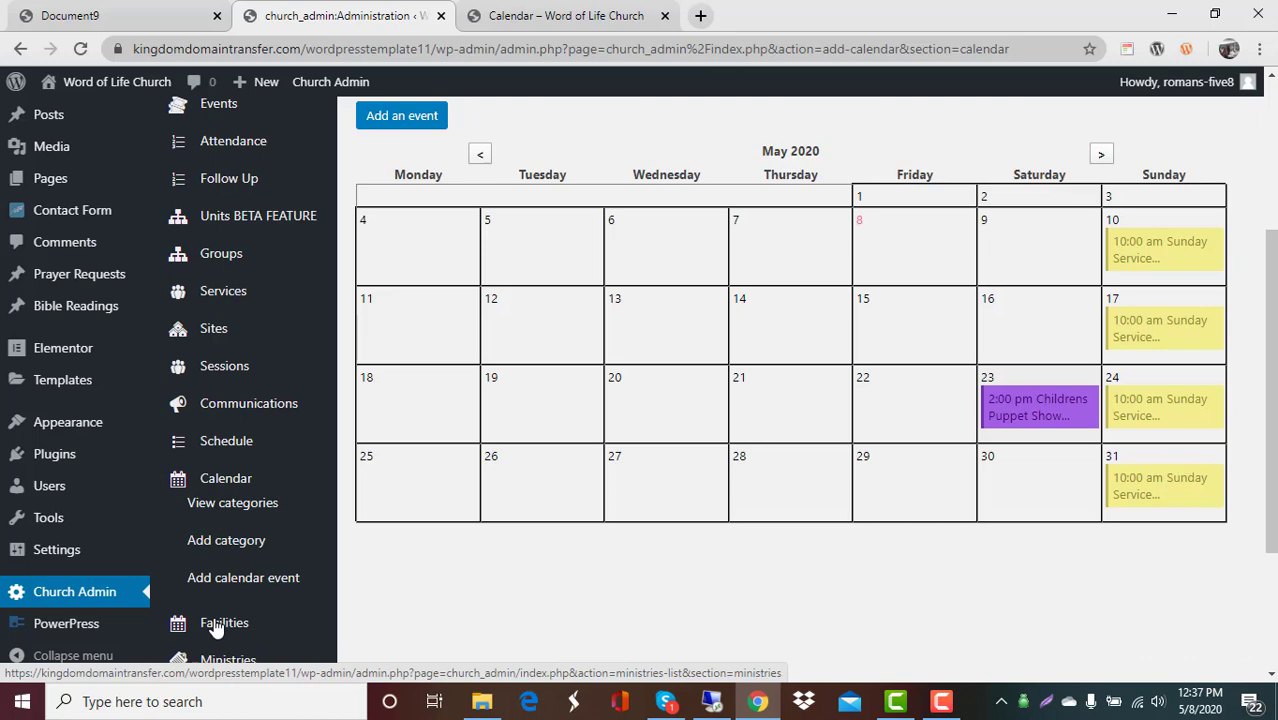
scroll(226, 558, "down", 1)
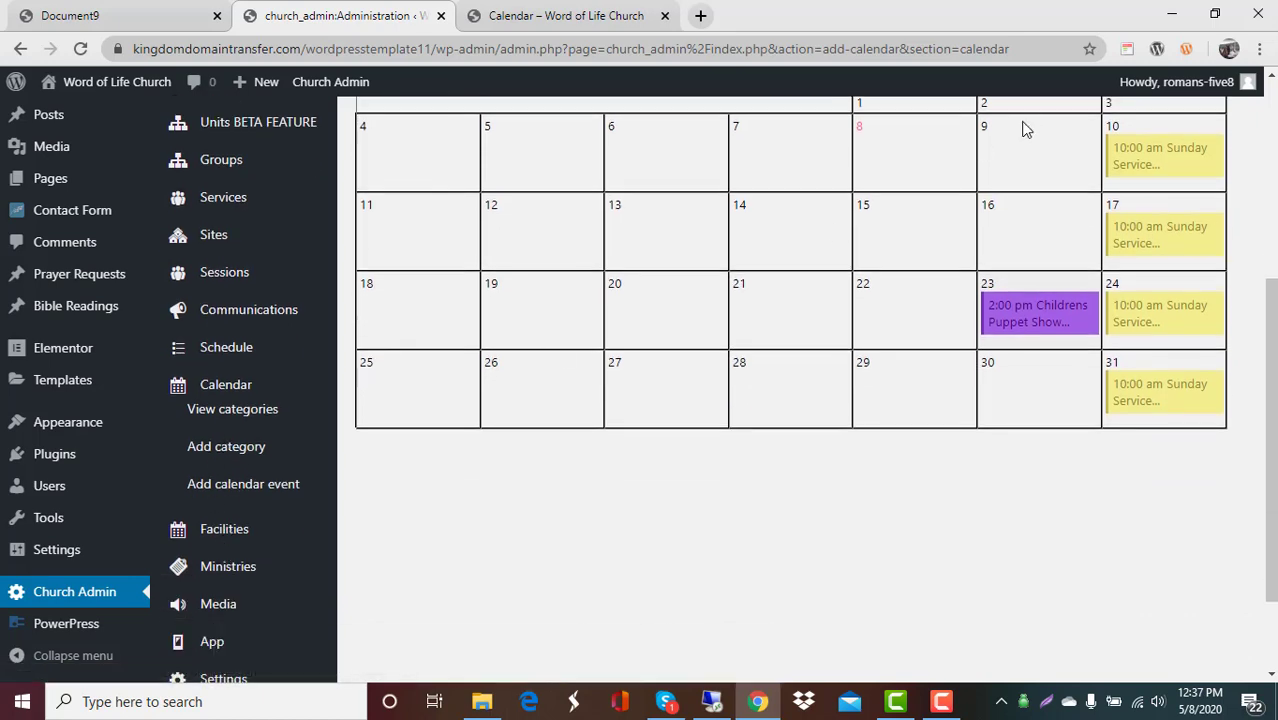
scroll(950, 330, "up", 2)
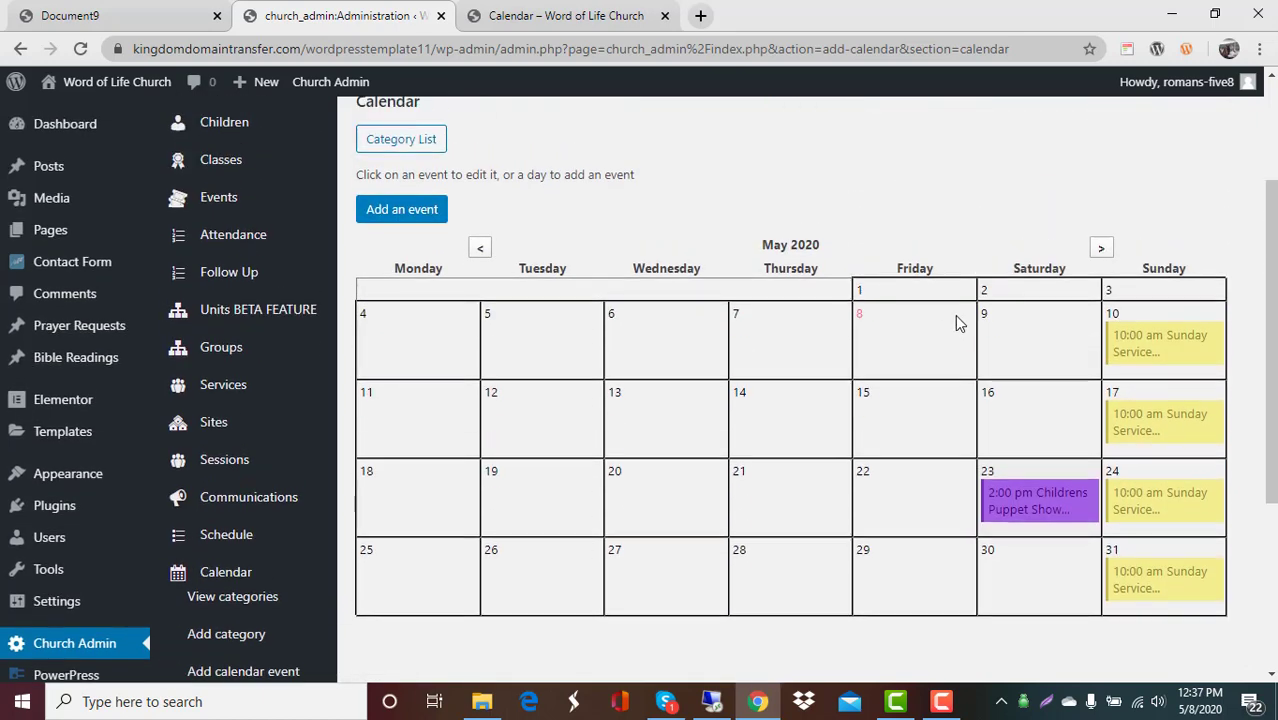
Start a new event on Friday May 8 titled Men's Breakfast
left_click(896, 350)
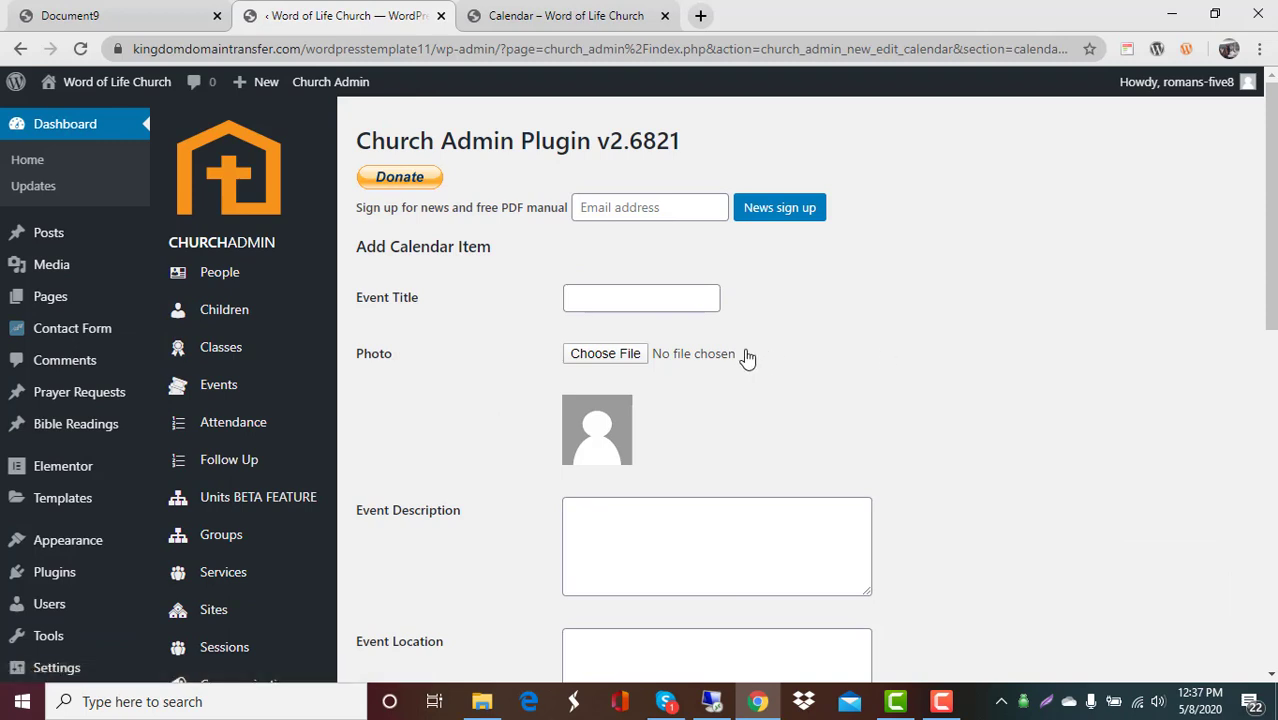
left_click(626, 299)
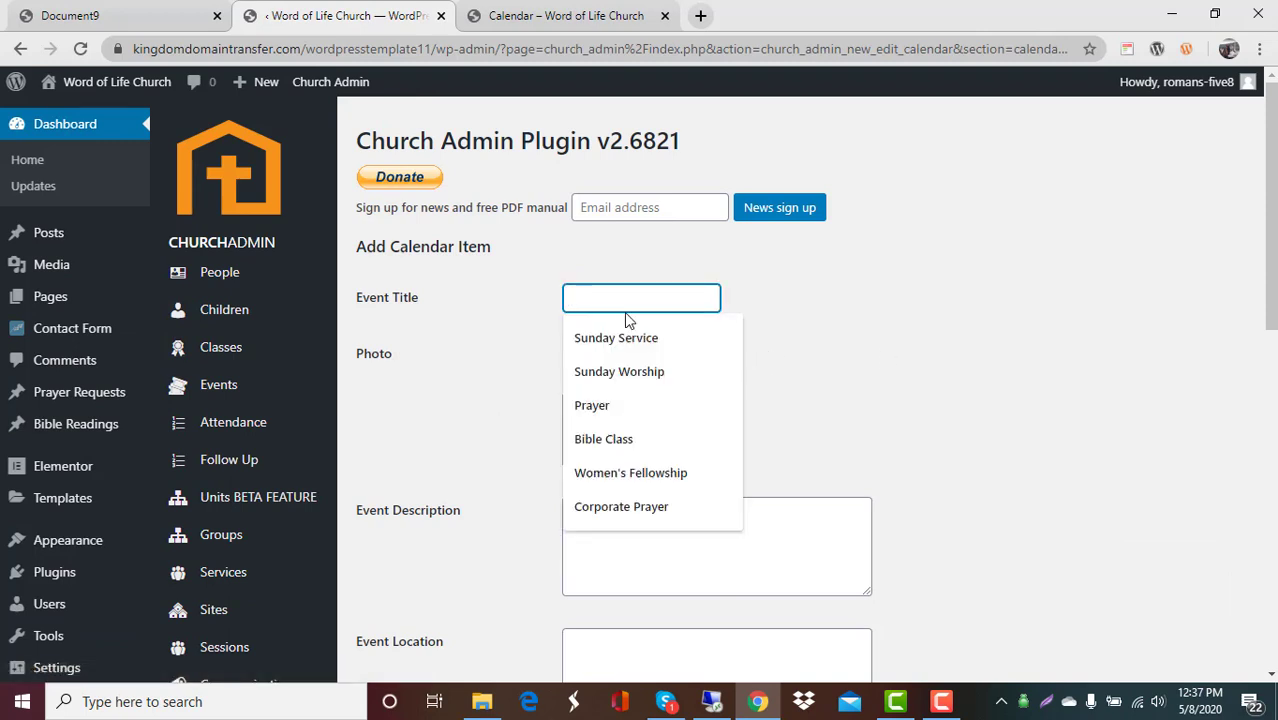
type("Men")
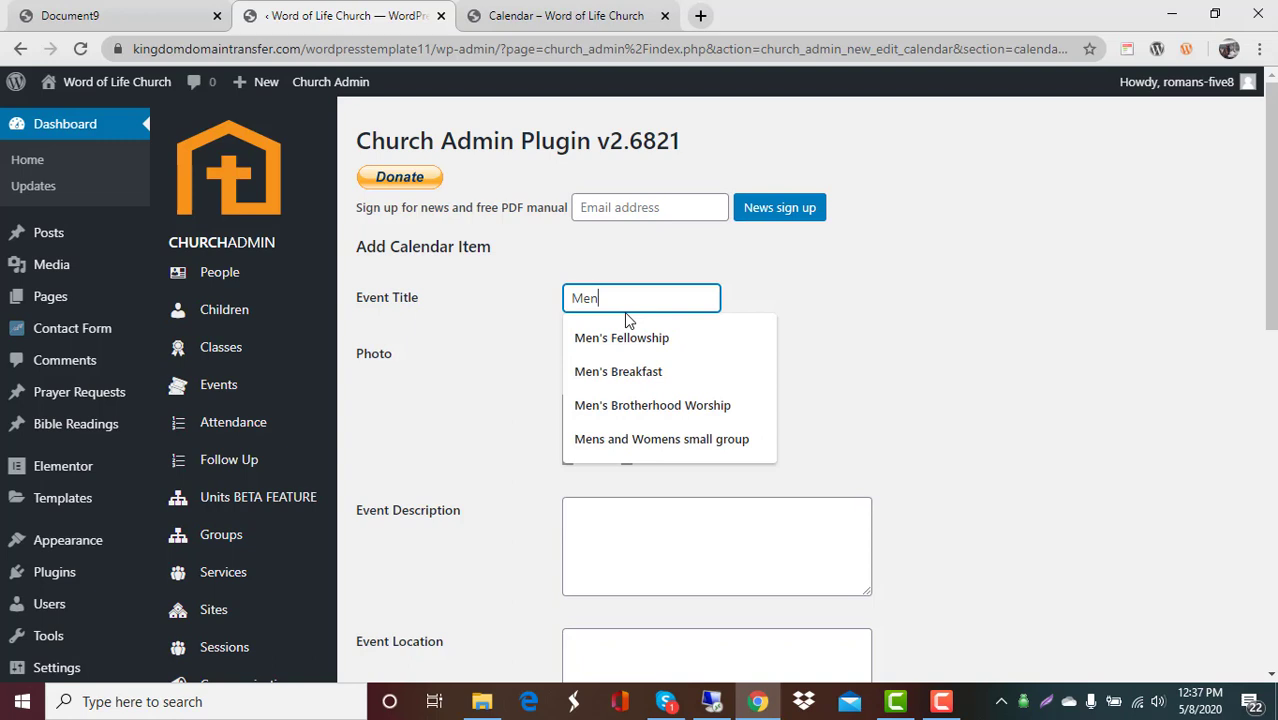
type("'s Bre")
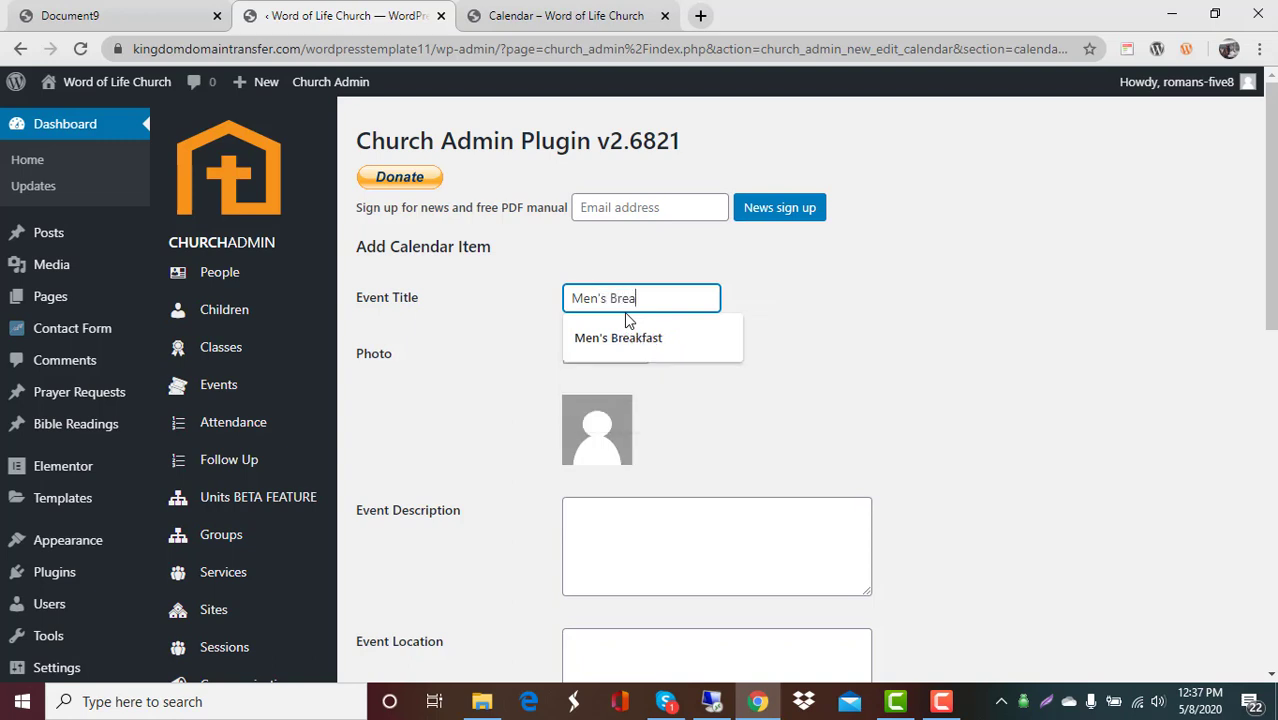
type("ast")
left_click(613, 340)
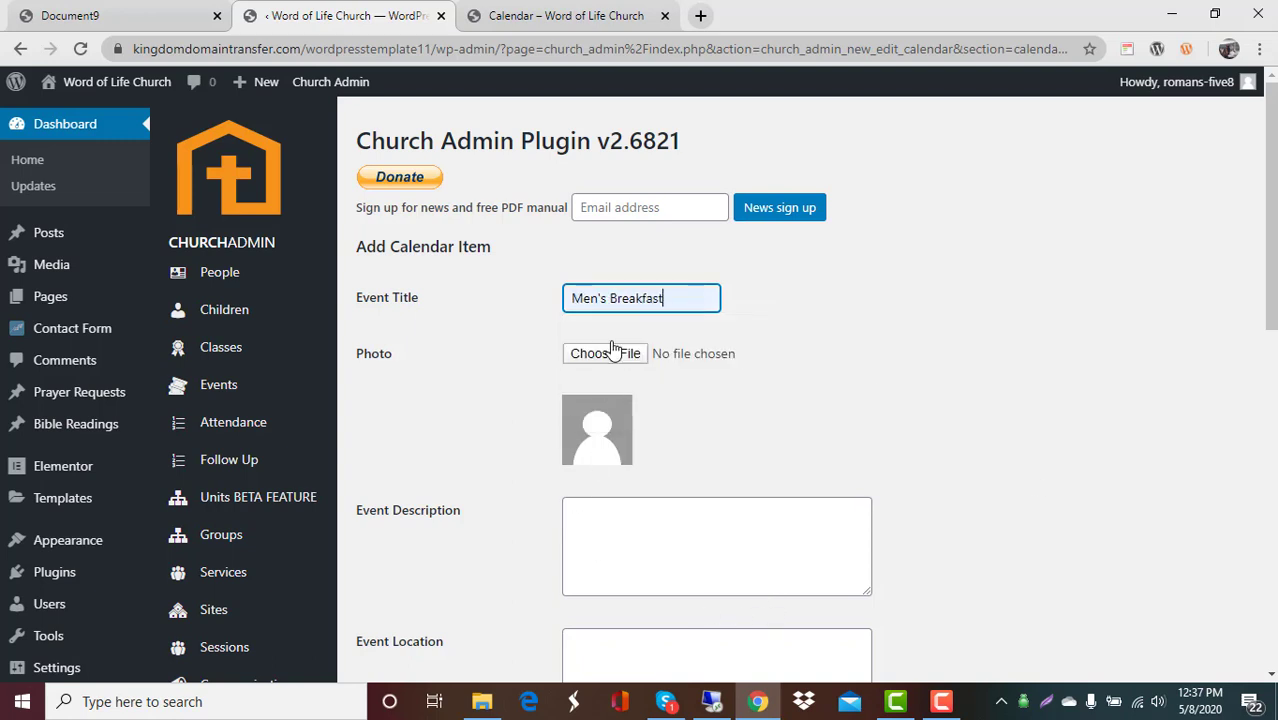
Describe it as 'Join us and bring a friend!' with location Denny's on 5th street
scroll(728, 429, "down", 1)
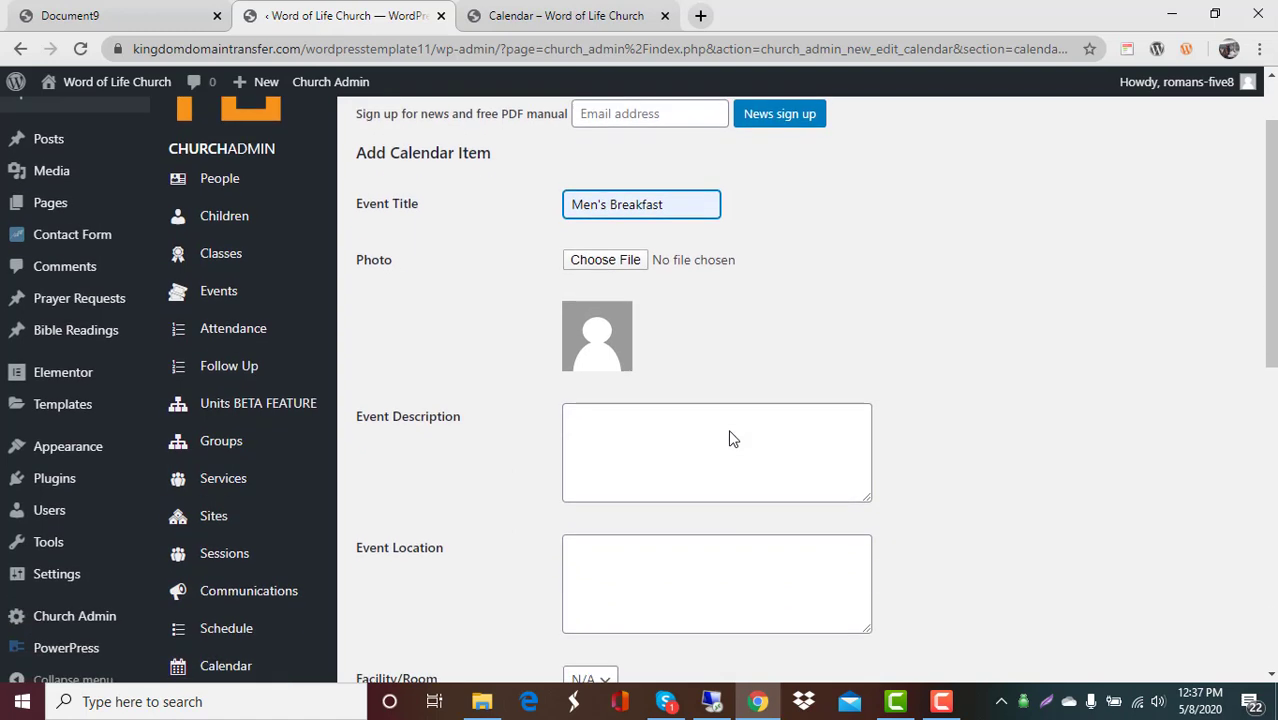
left_click(697, 439)
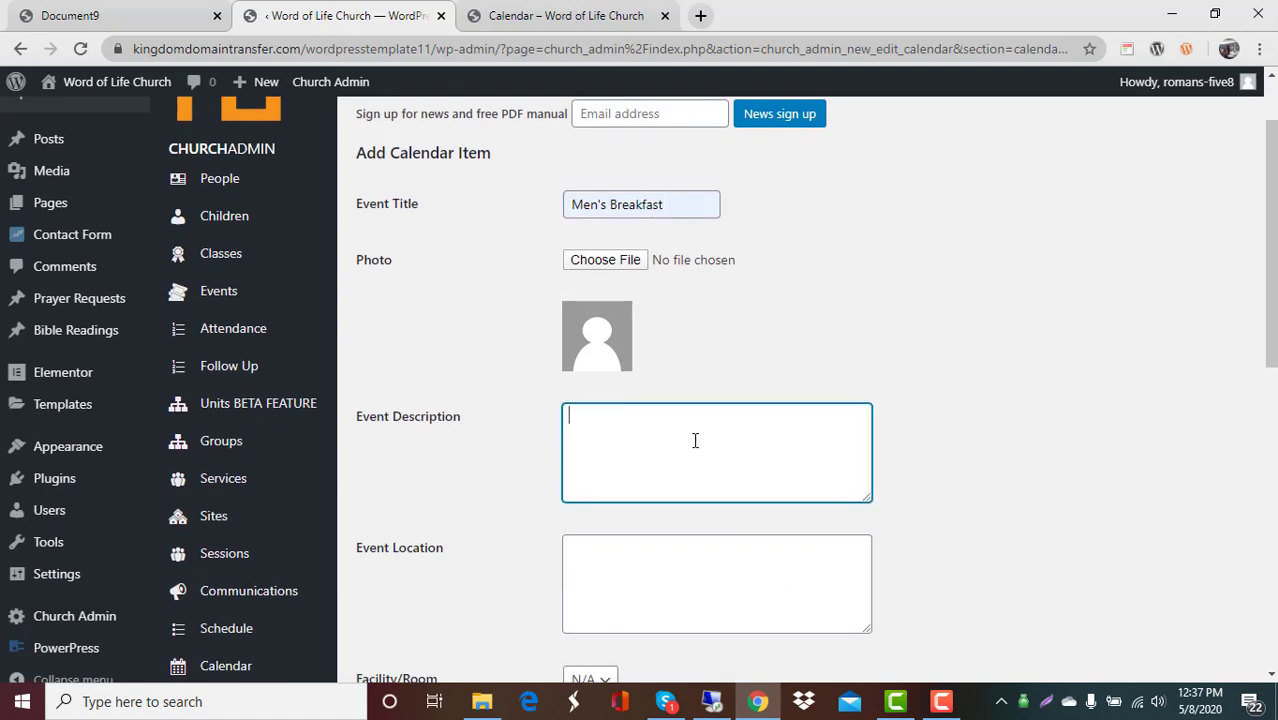
type("JOin")
type("n us and")
type(" bring a friend!")
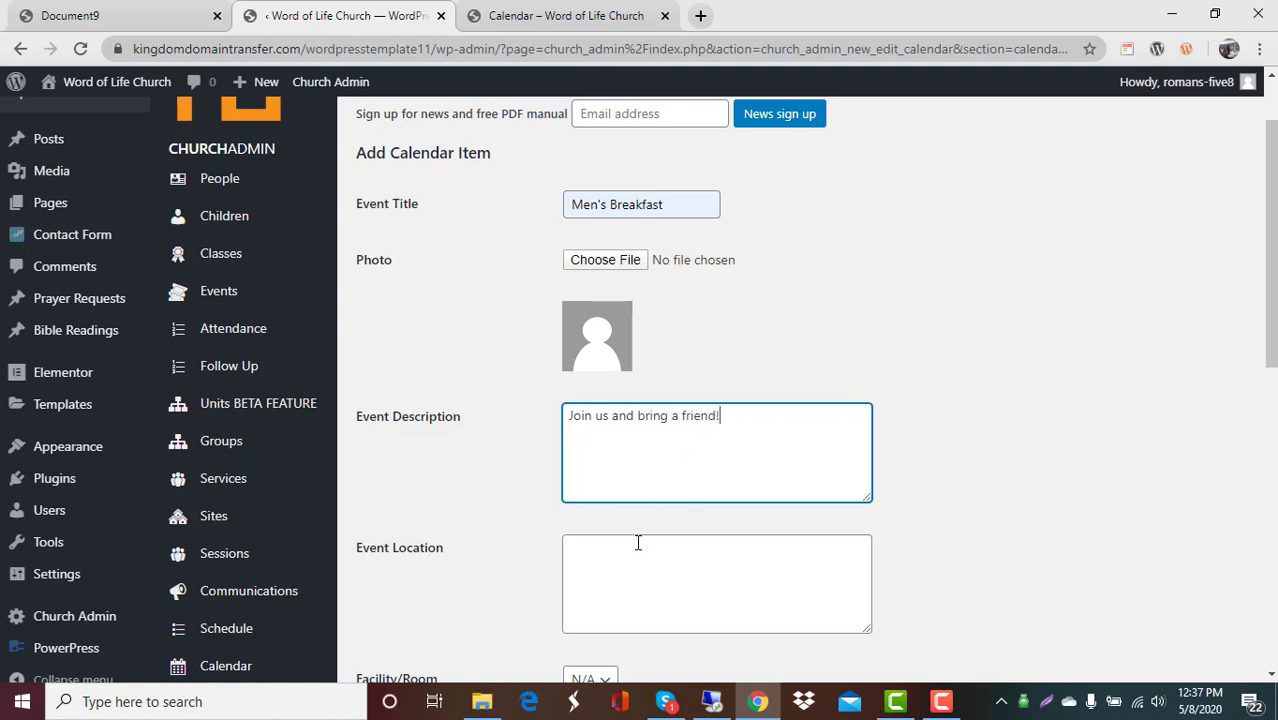
left_click(638, 542)
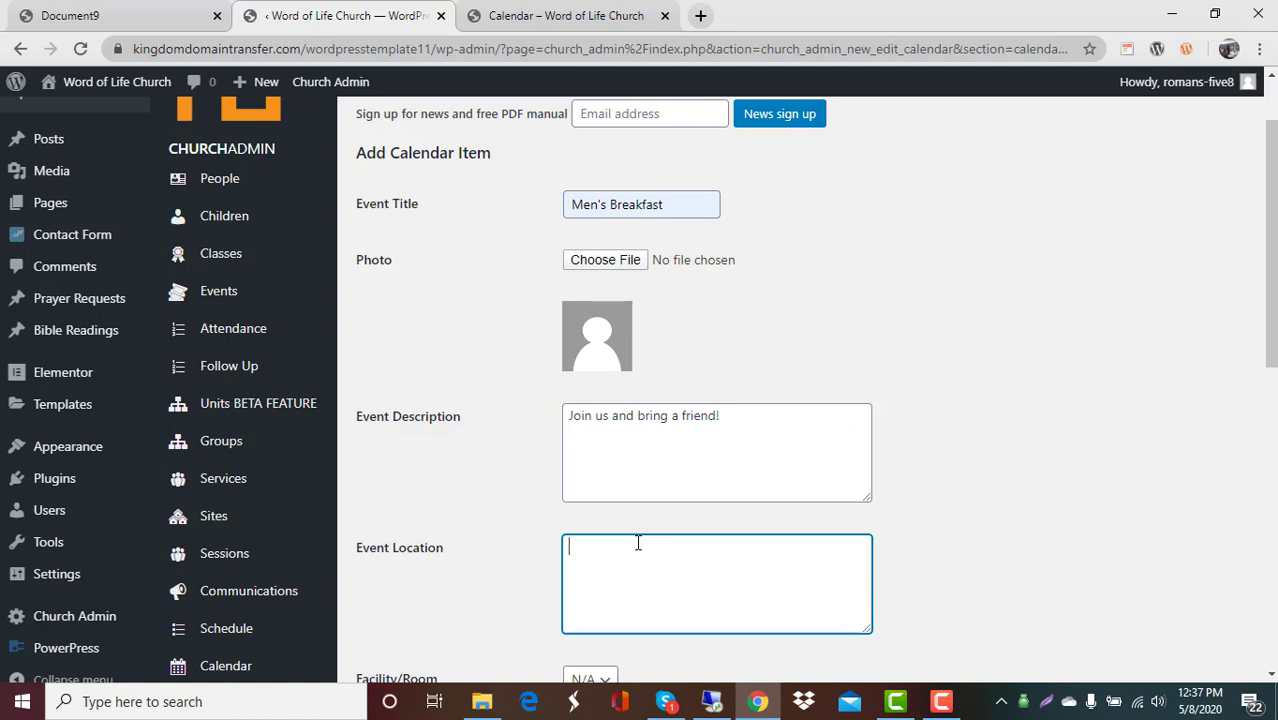
type("Denny's")
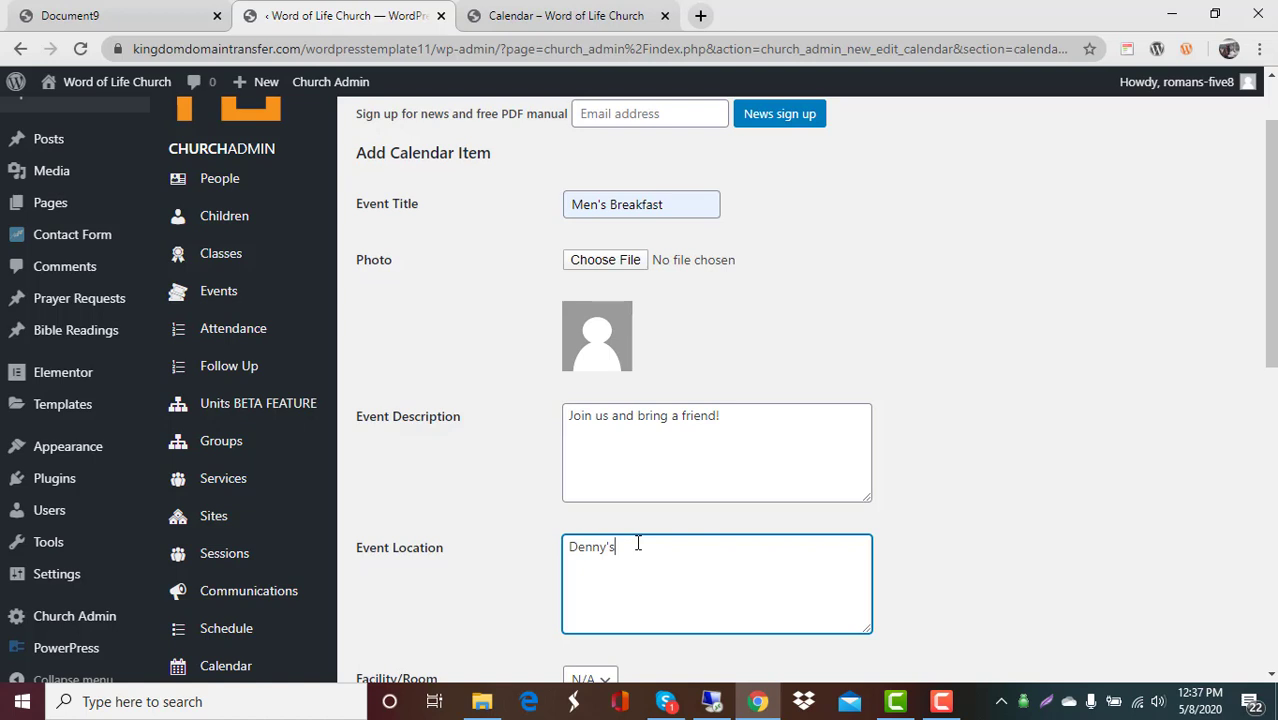
type(" on 5th street.")
File Men's Breakfast under Men's Fellowship, starting May 8, 2020, repeating fortnightly
scroll(714, 523, "down", 3)
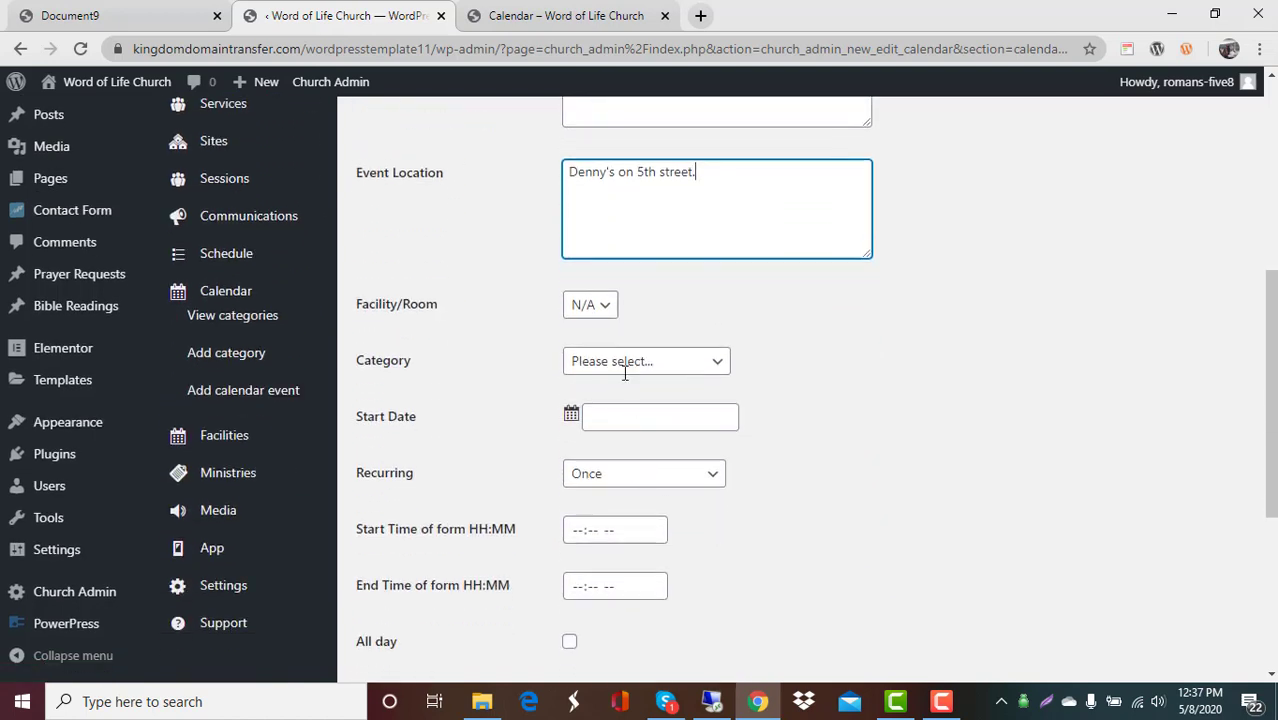
left_click(686, 362)
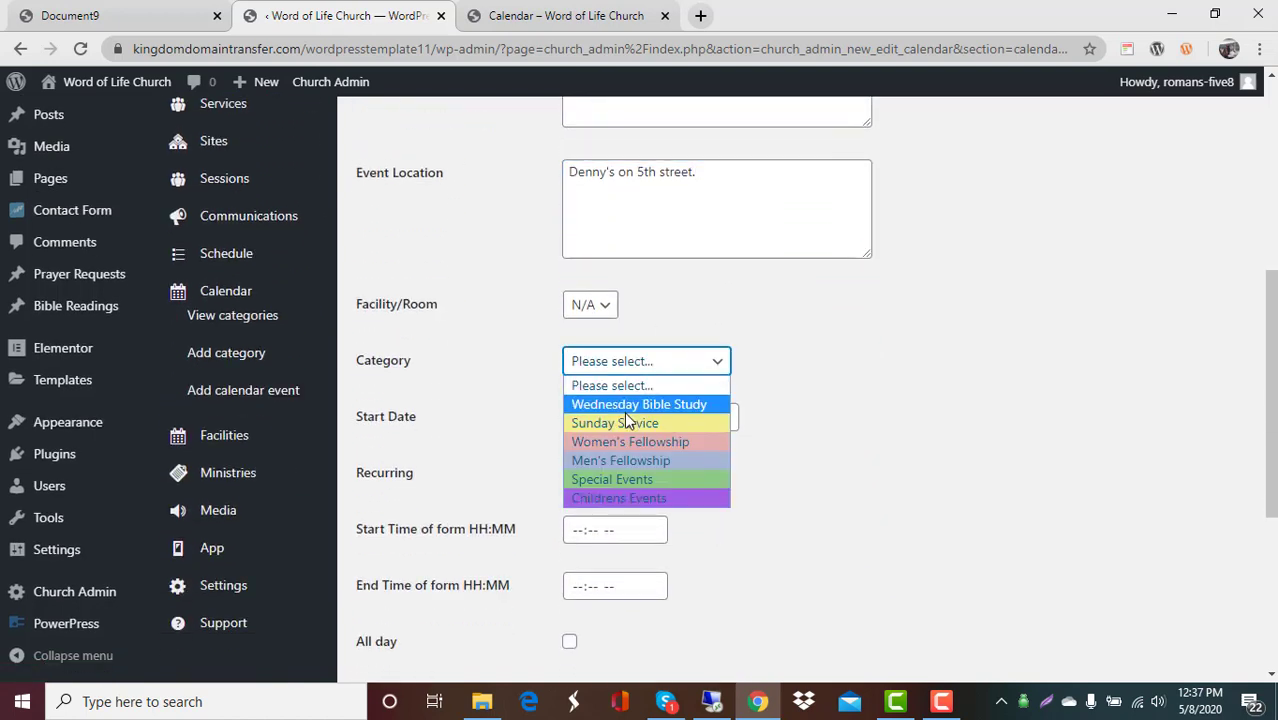
left_click(615, 460)
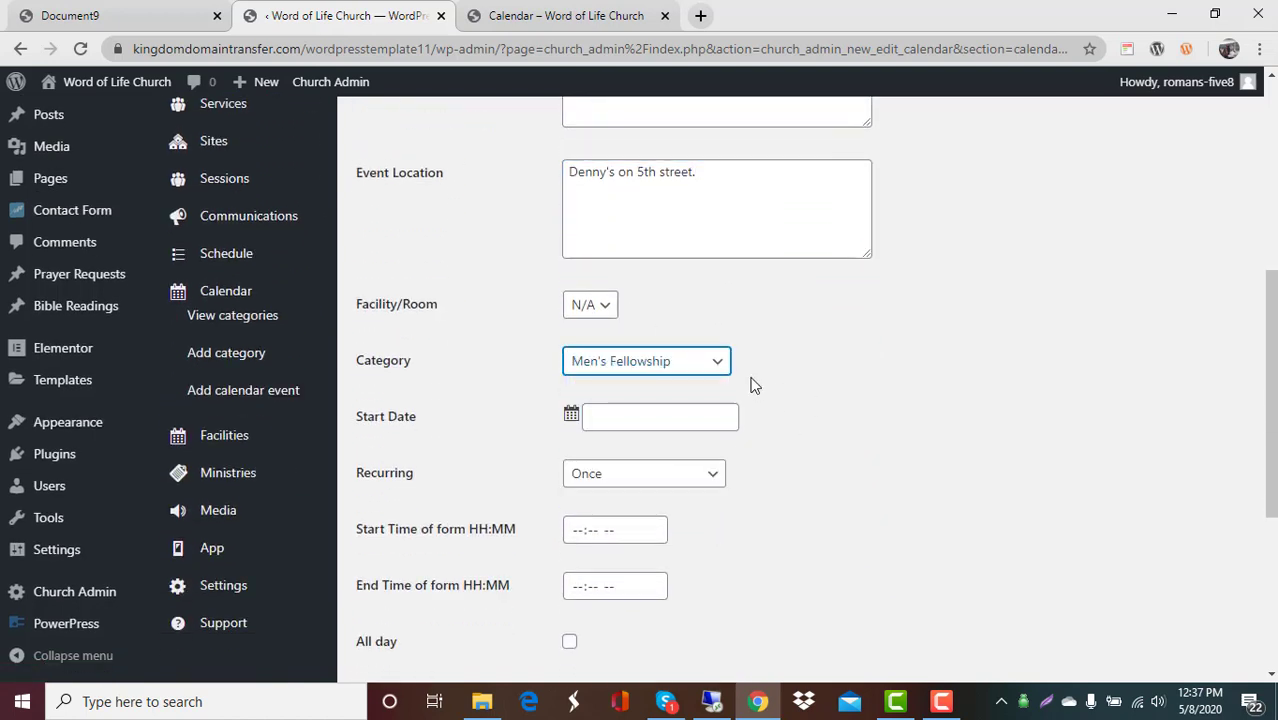
left_click(619, 414)
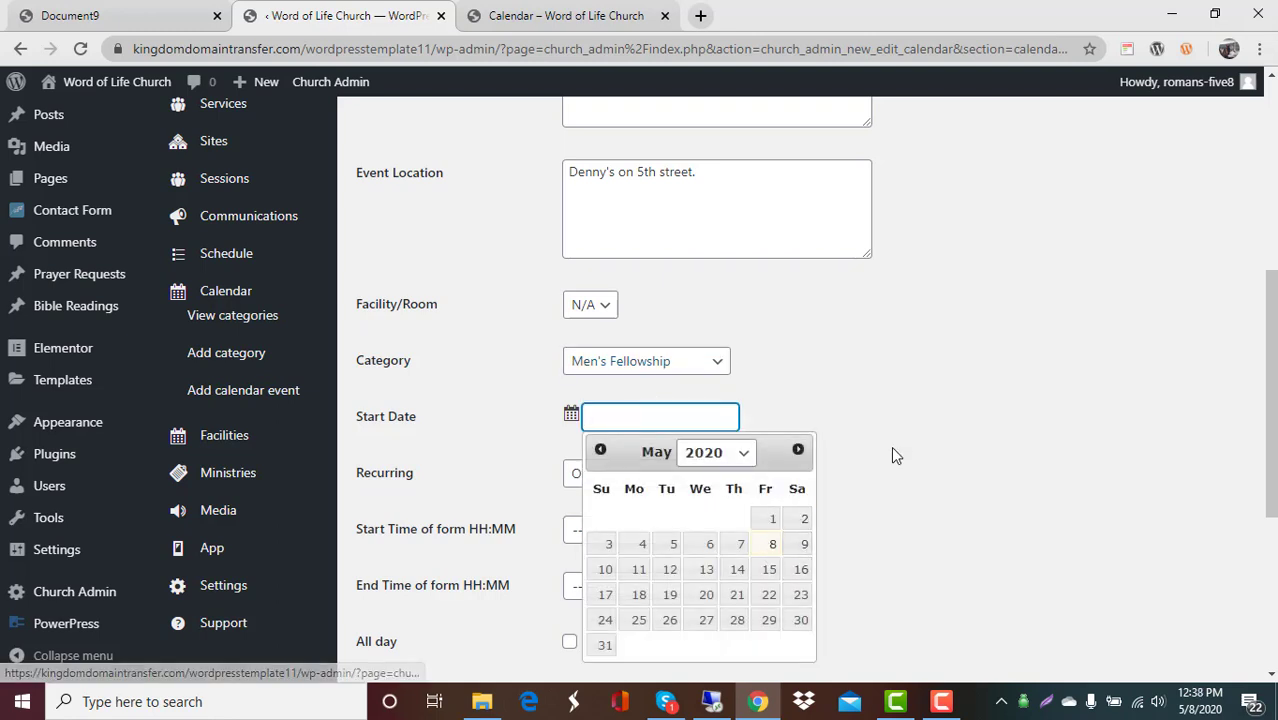
left_click(769, 543)
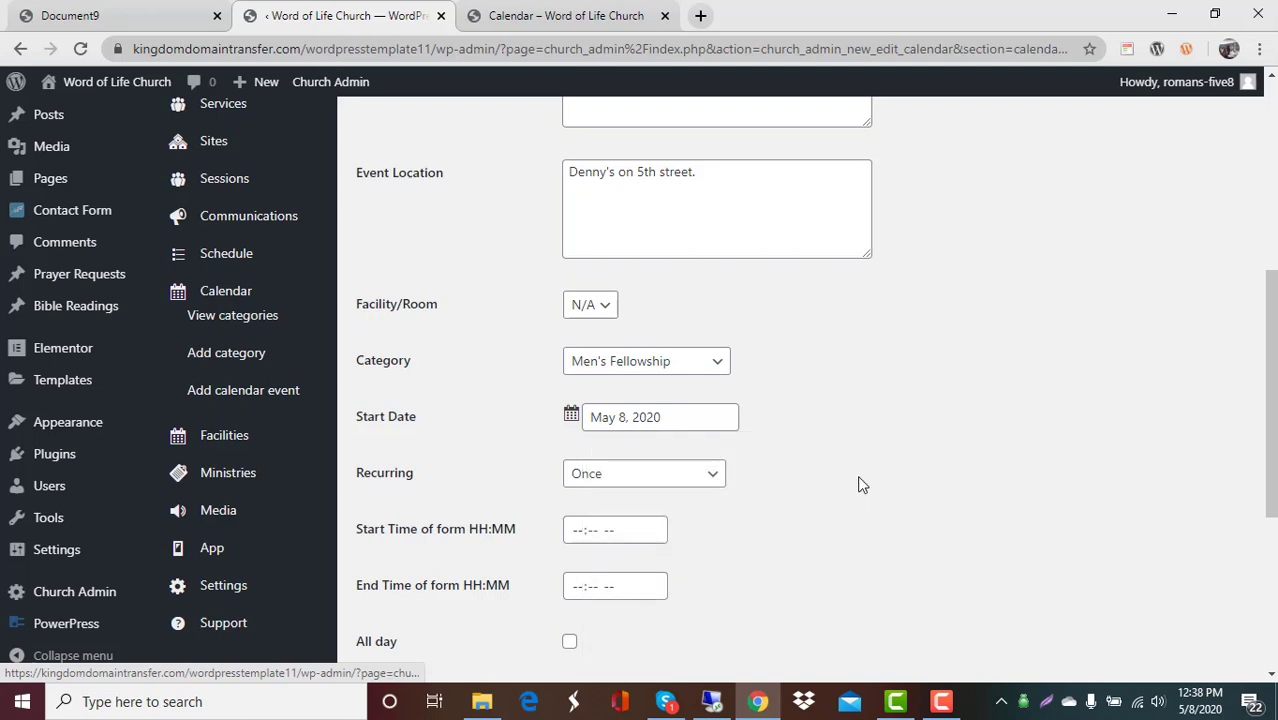
left_click(645, 476)
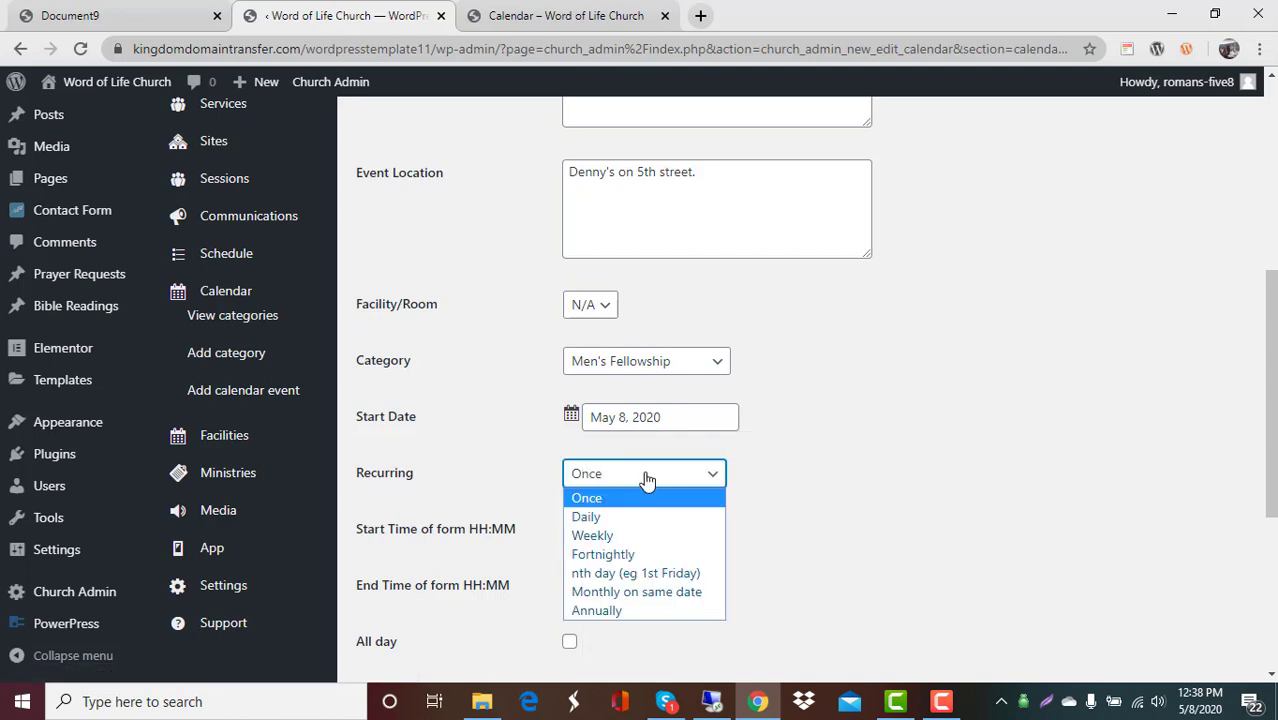
left_click(612, 556)
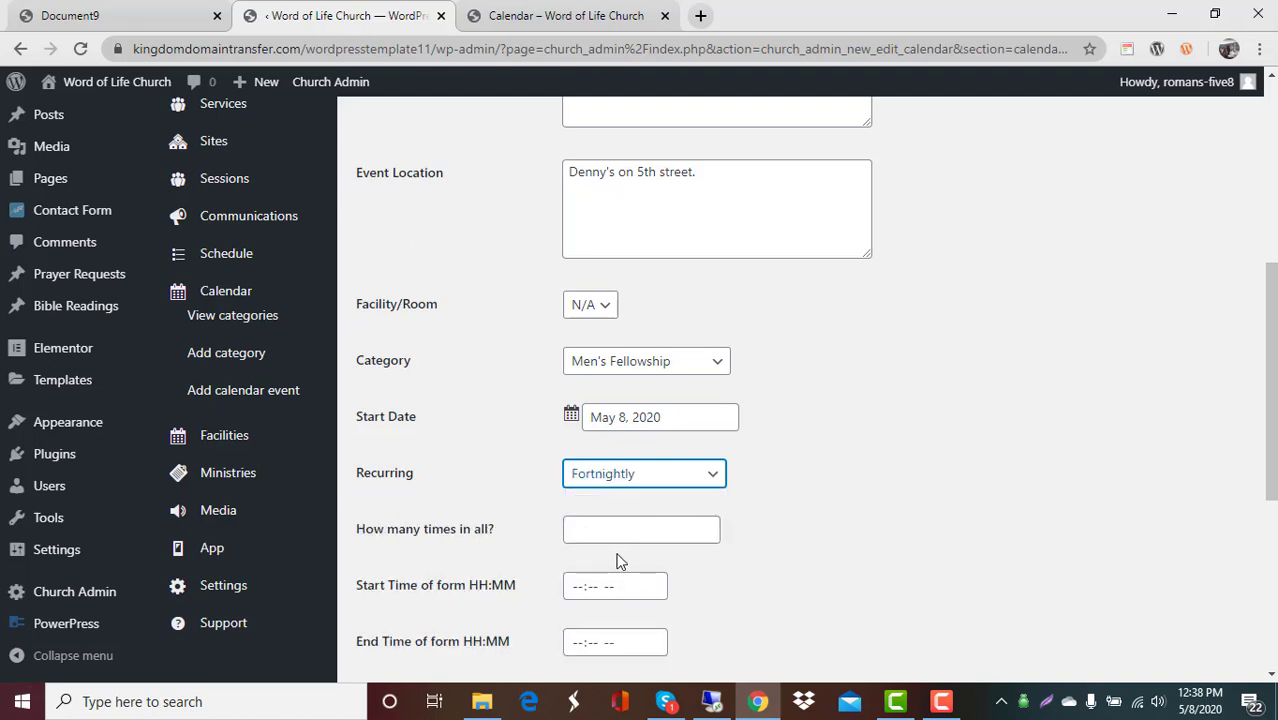
Repeat it 999 times at 07:00 AM and include it on the year planner
scroll(866, 490, "down", 2)
left_click(592, 341)
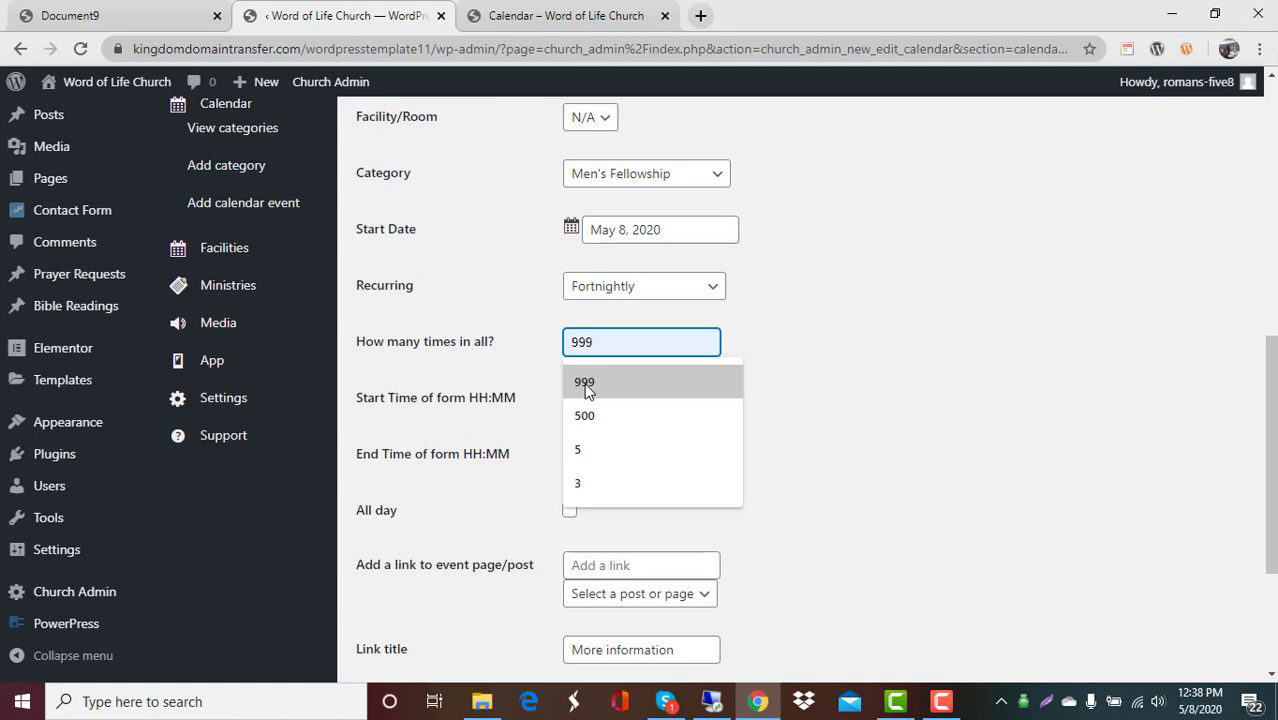
left_click(586, 386)
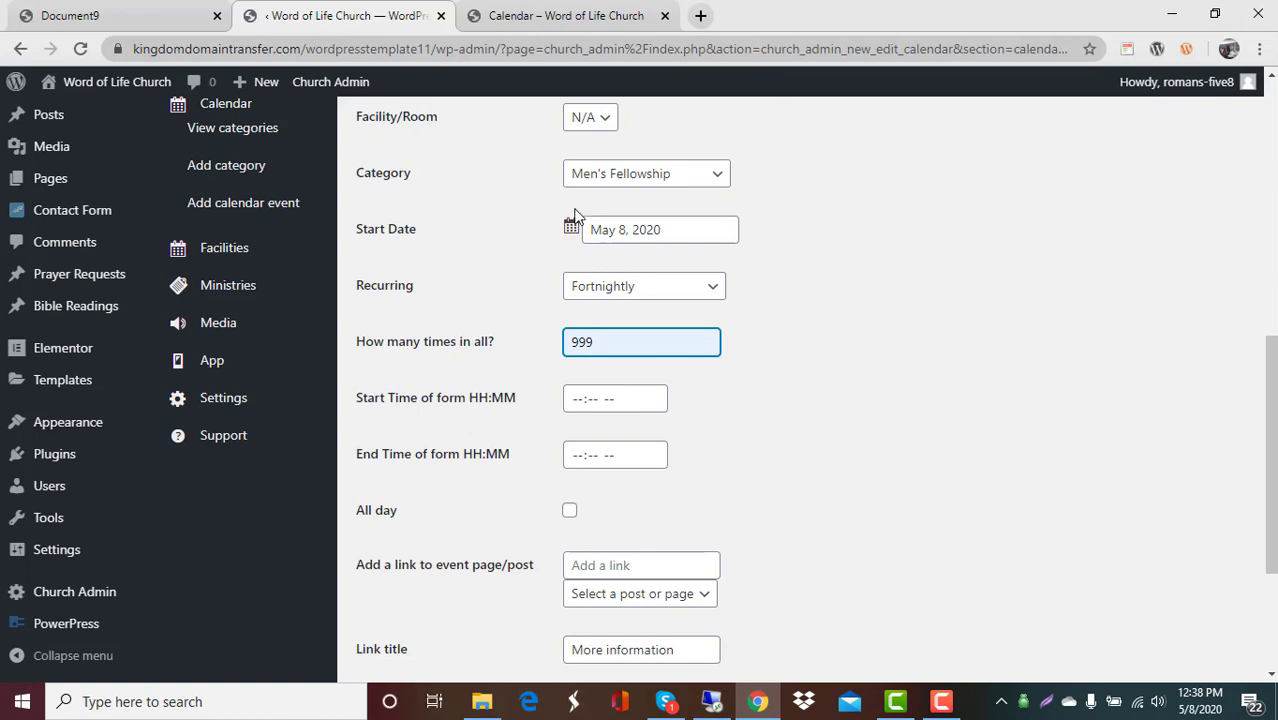
left_click(577, 398)
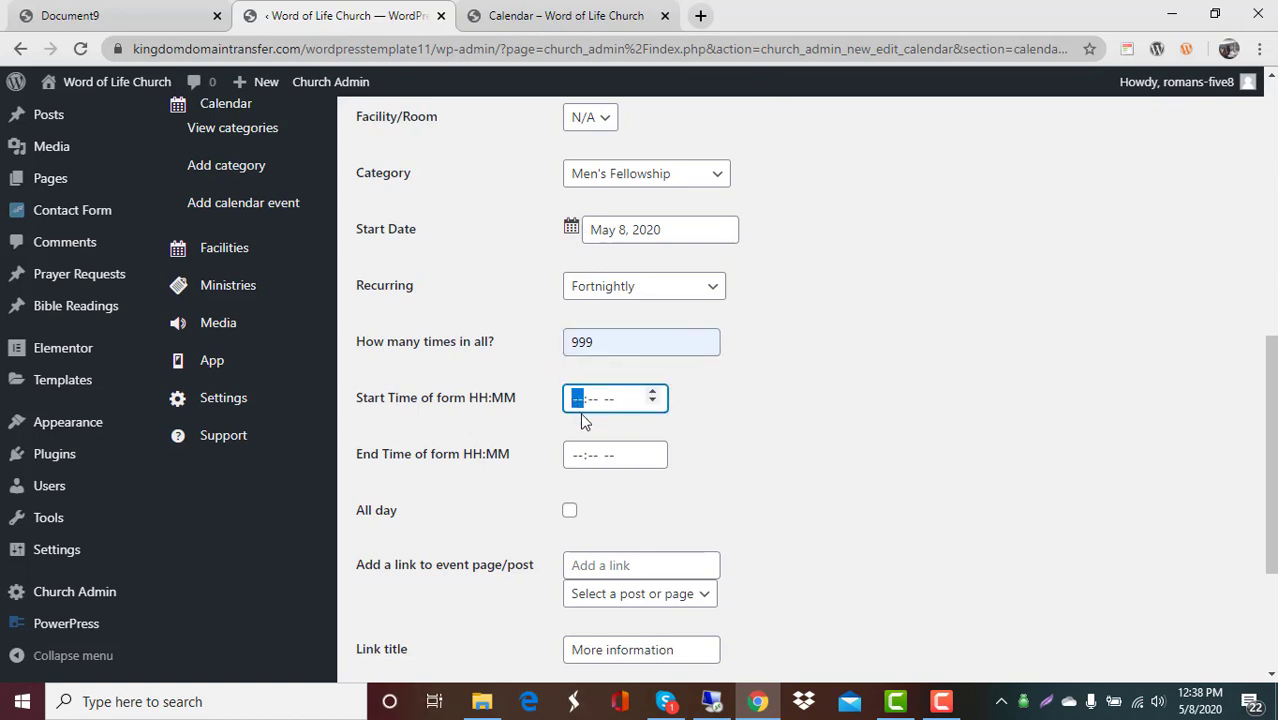
type("0700a")
left_click(595, 458)
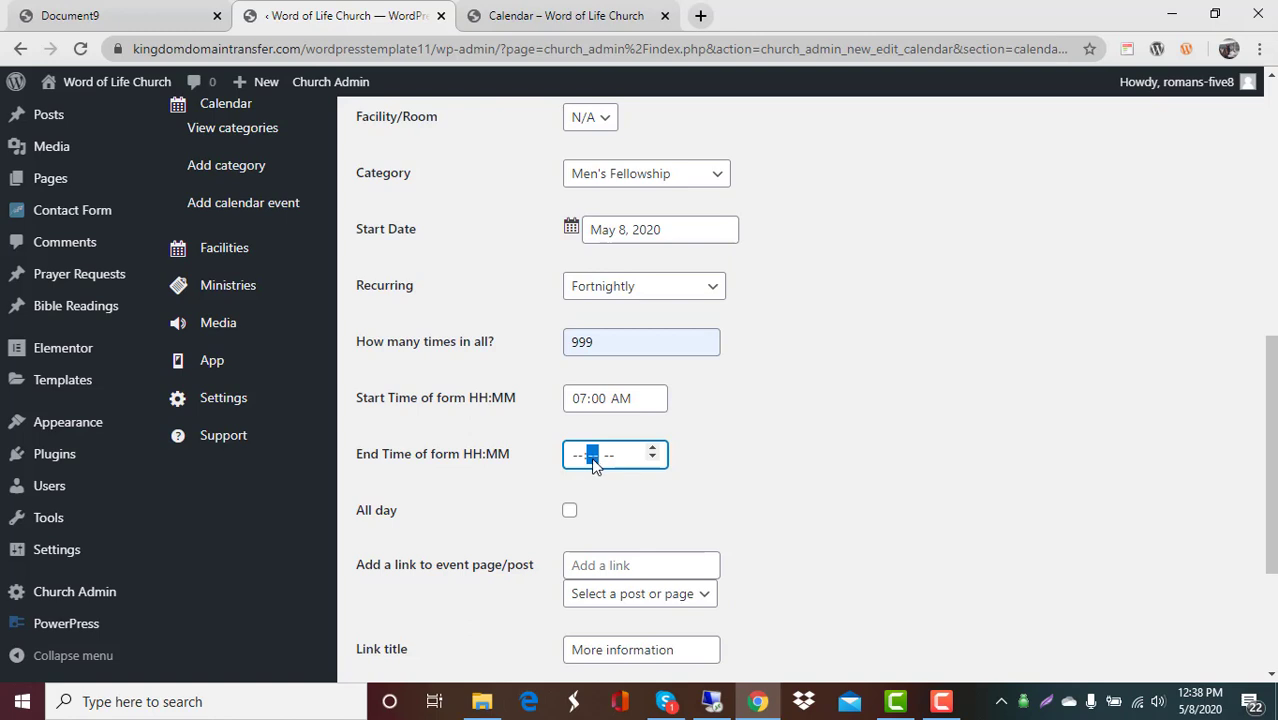
scroll(755, 470, "down", 2)
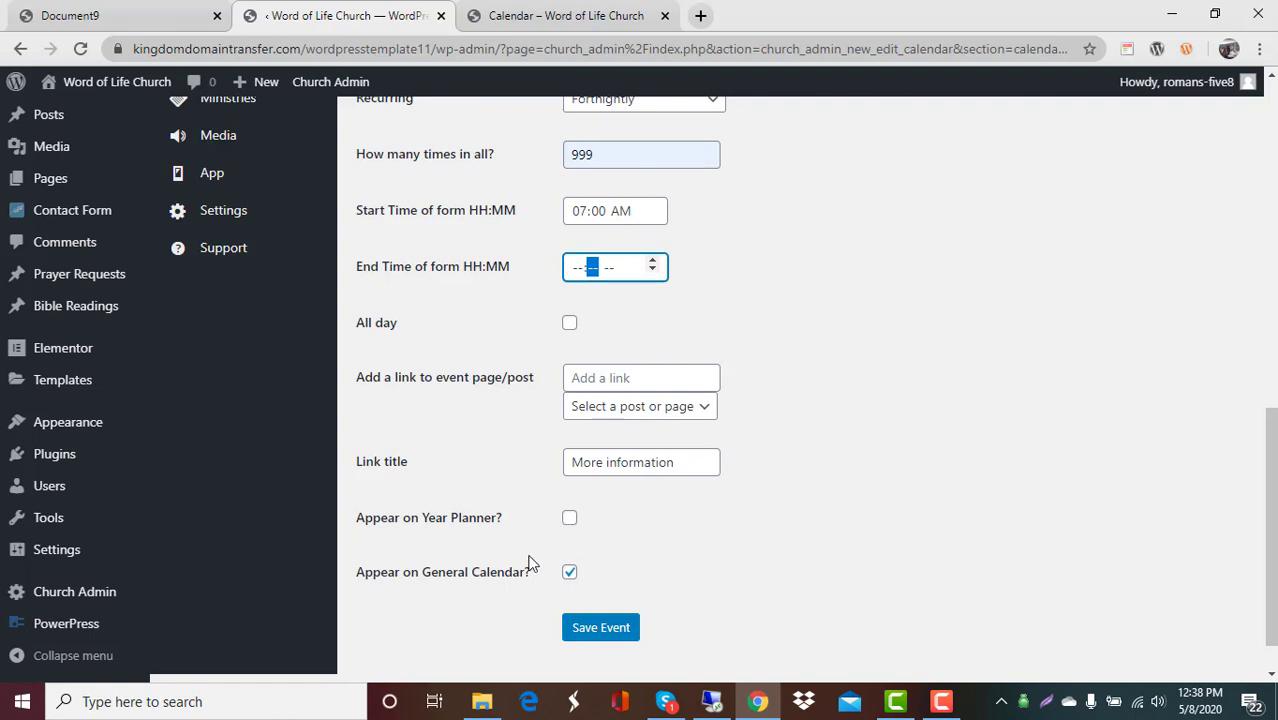
left_click(569, 518)
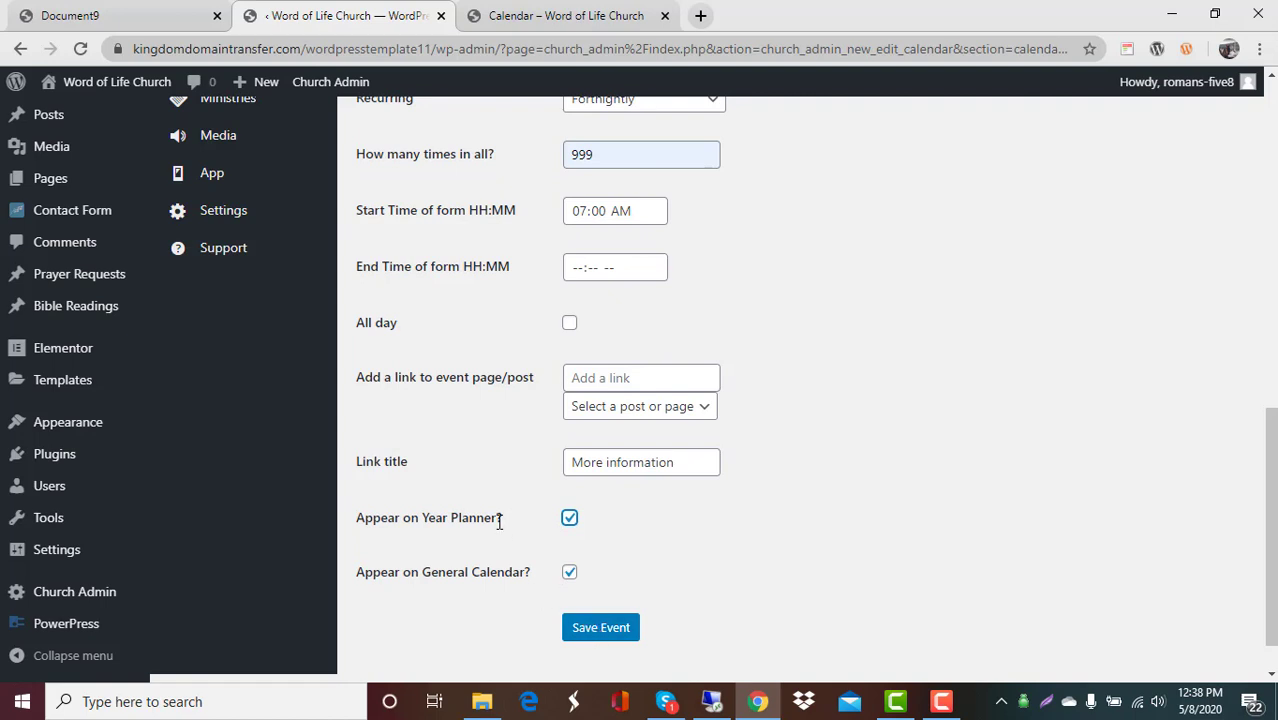
Save Men's Breakfast and view June 2020 to see its Friday repeats on June 5 and 19
left_click(603, 628)
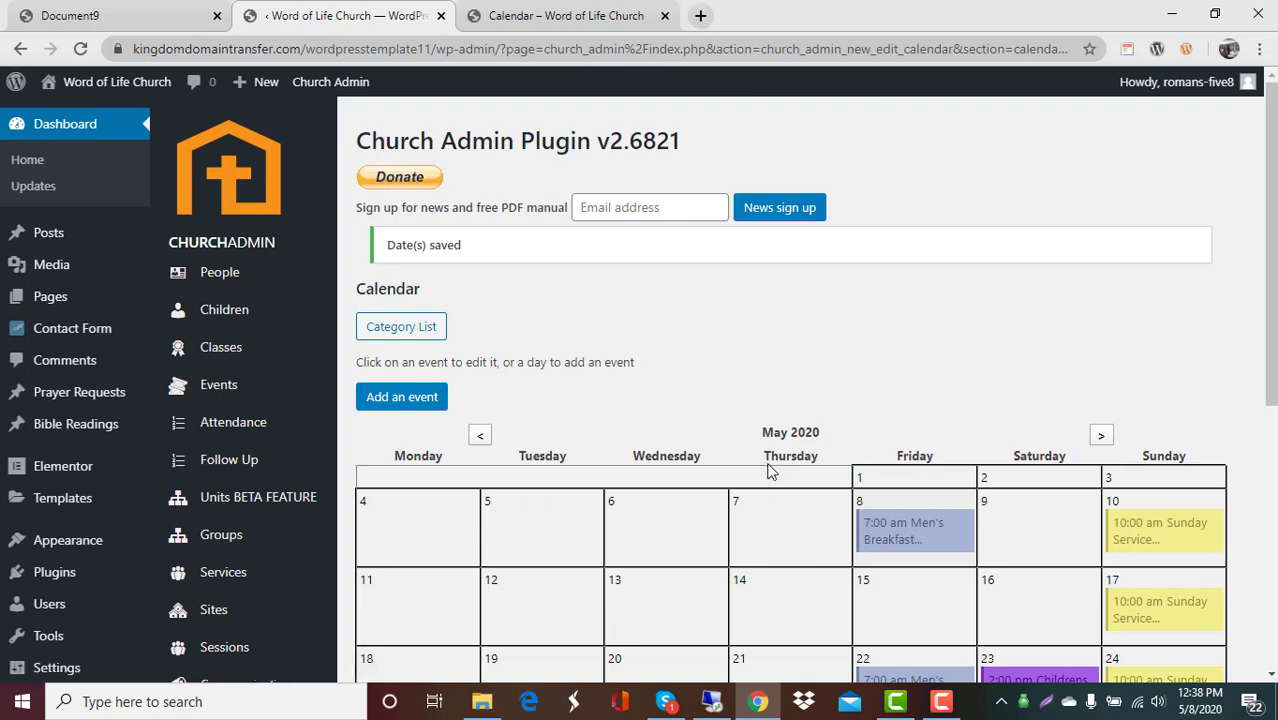
scroll(935, 463, "down", 3)
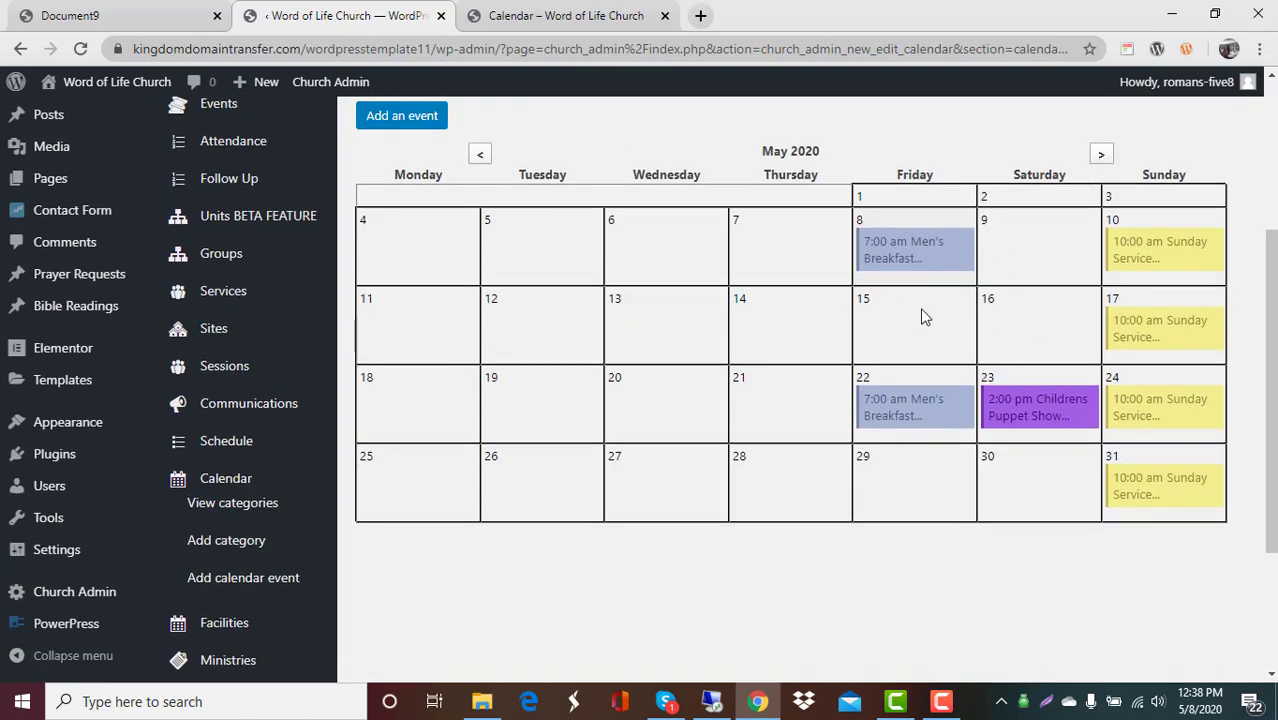
left_click(1099, 156)
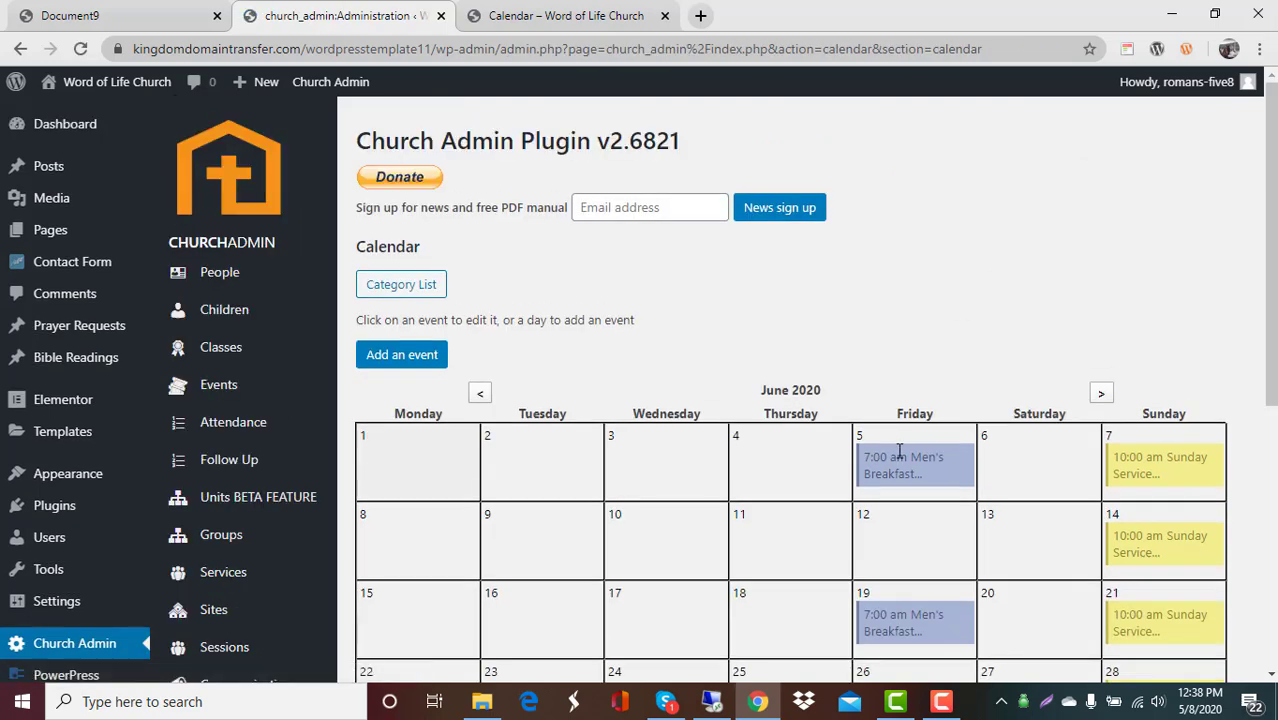
scroll(904, 445, "down", 1)
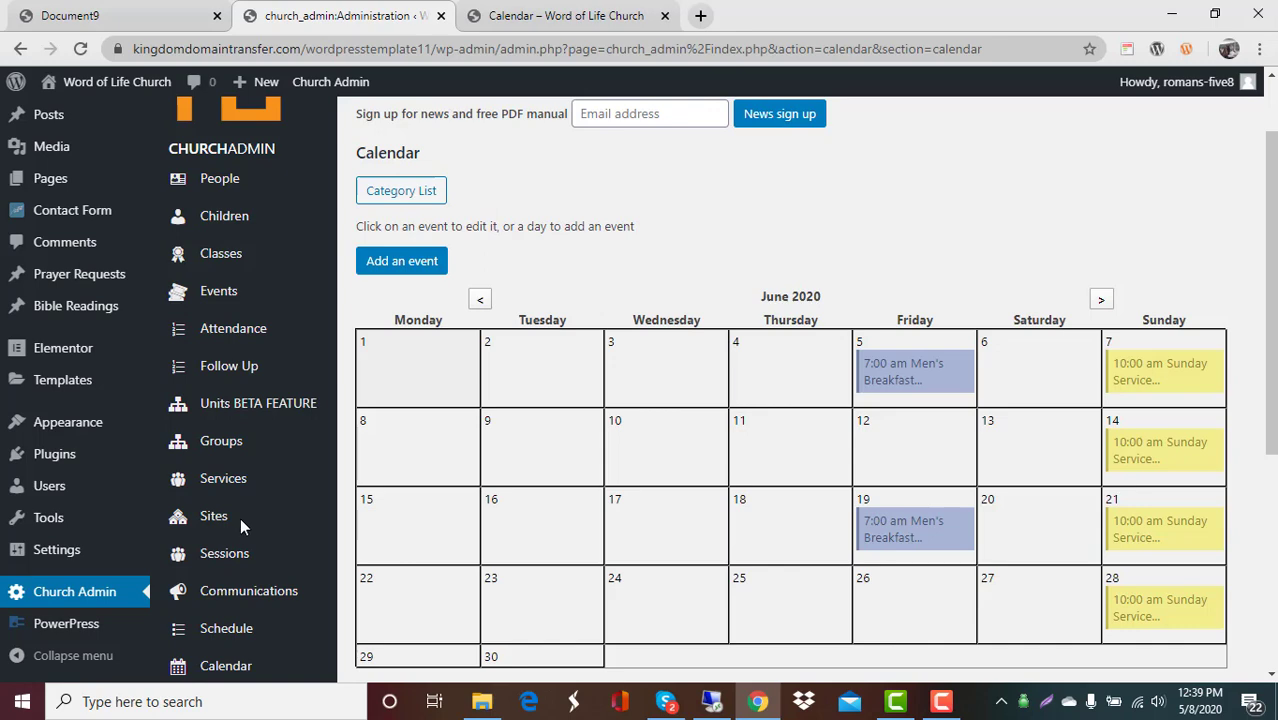
scroll(460, 449, "down", 1)
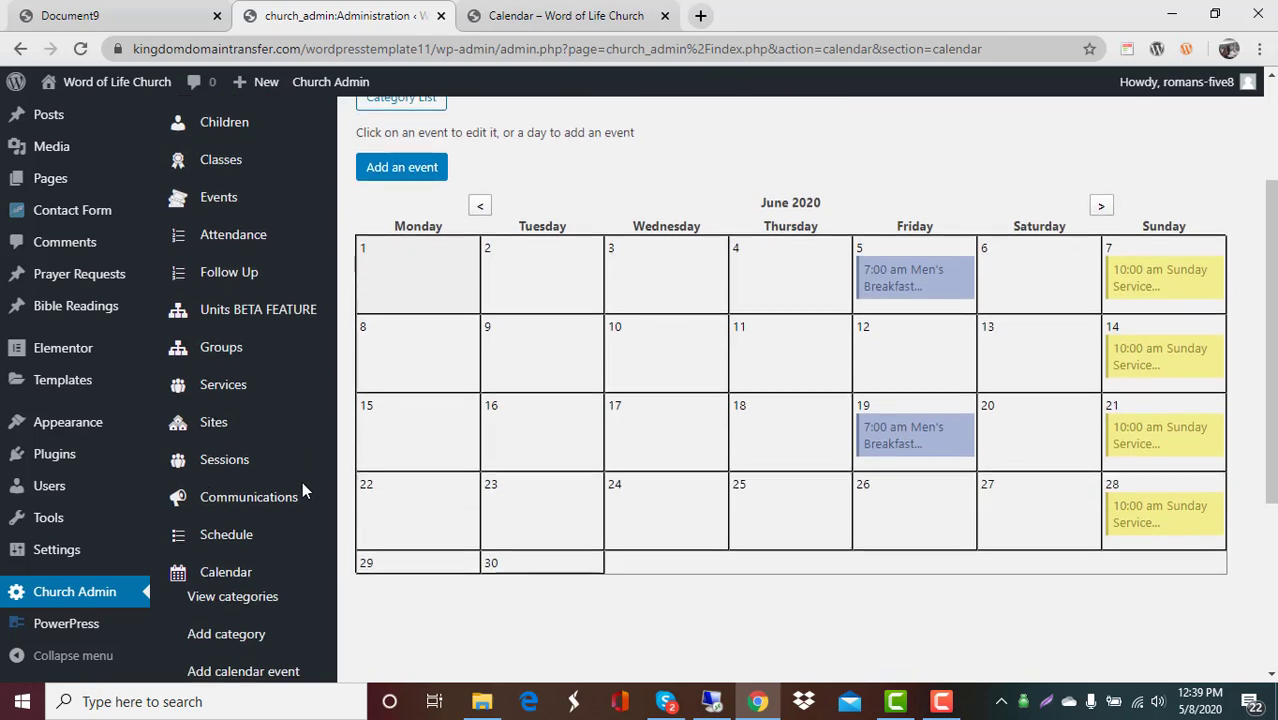
scroll(276, 508, "down", 1)
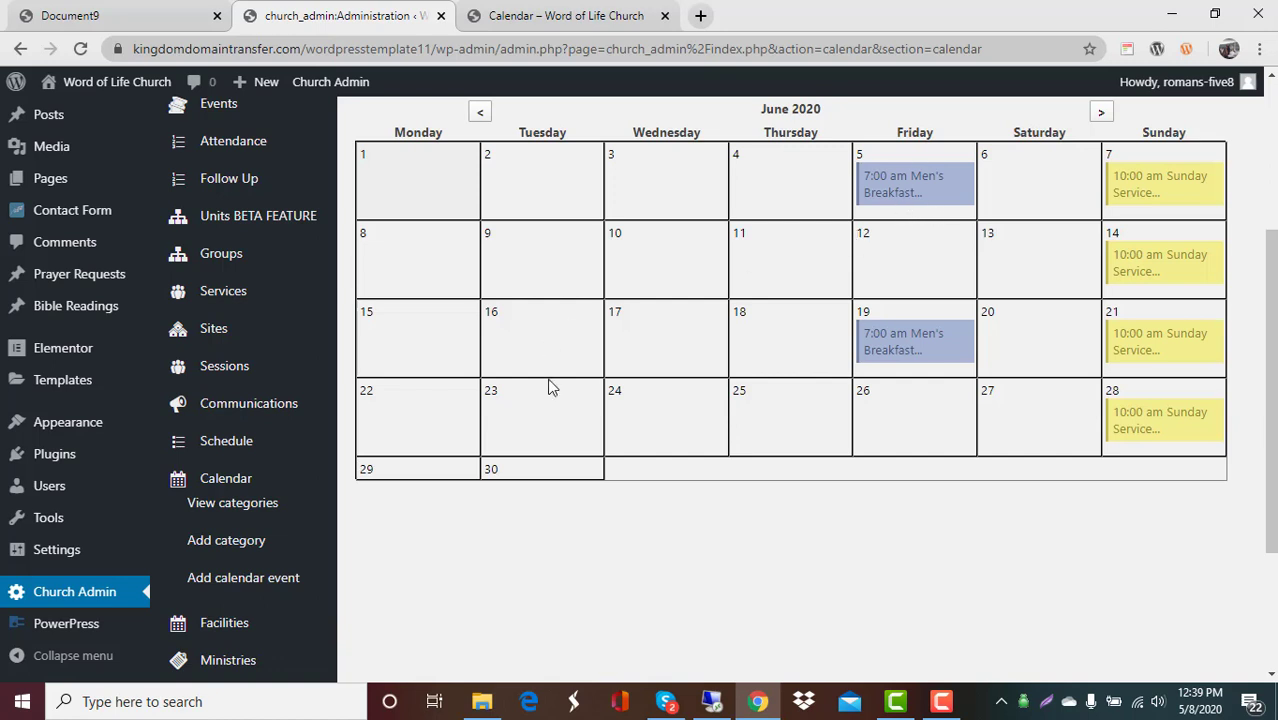
Add a new calendar event titled Corporate Prayer
left_click(220, 580)
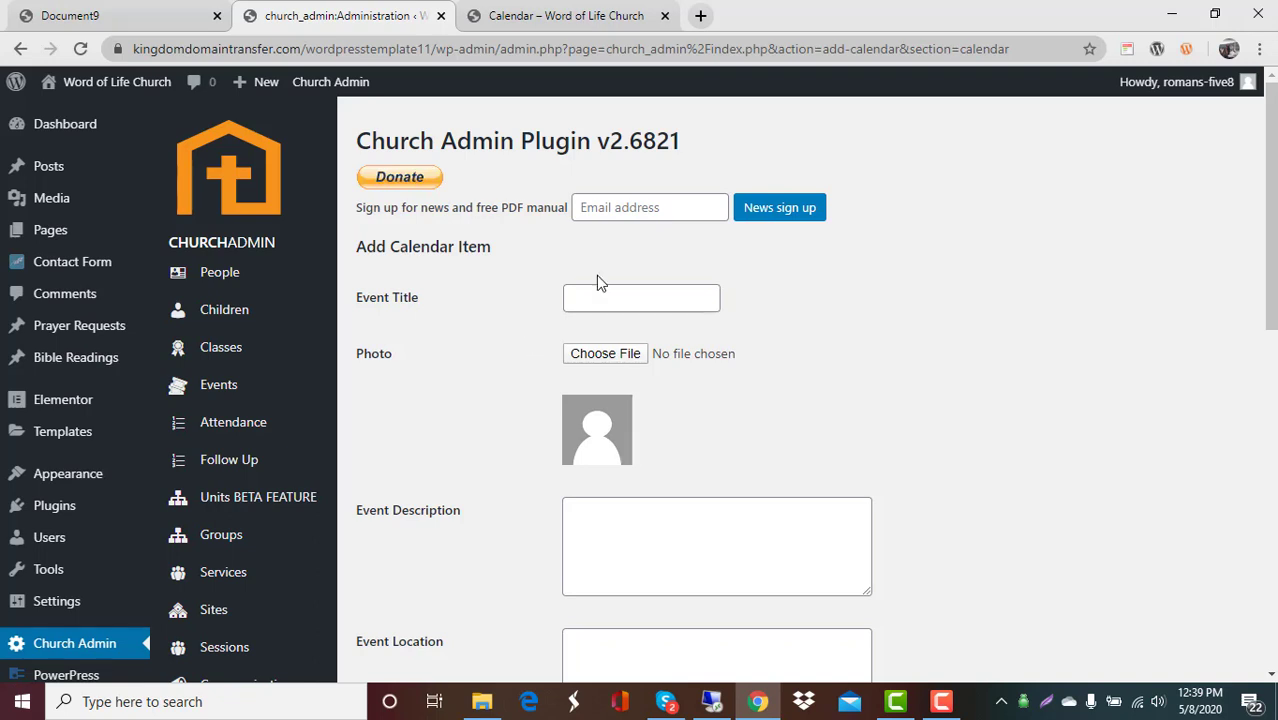
left_click(593, 301)
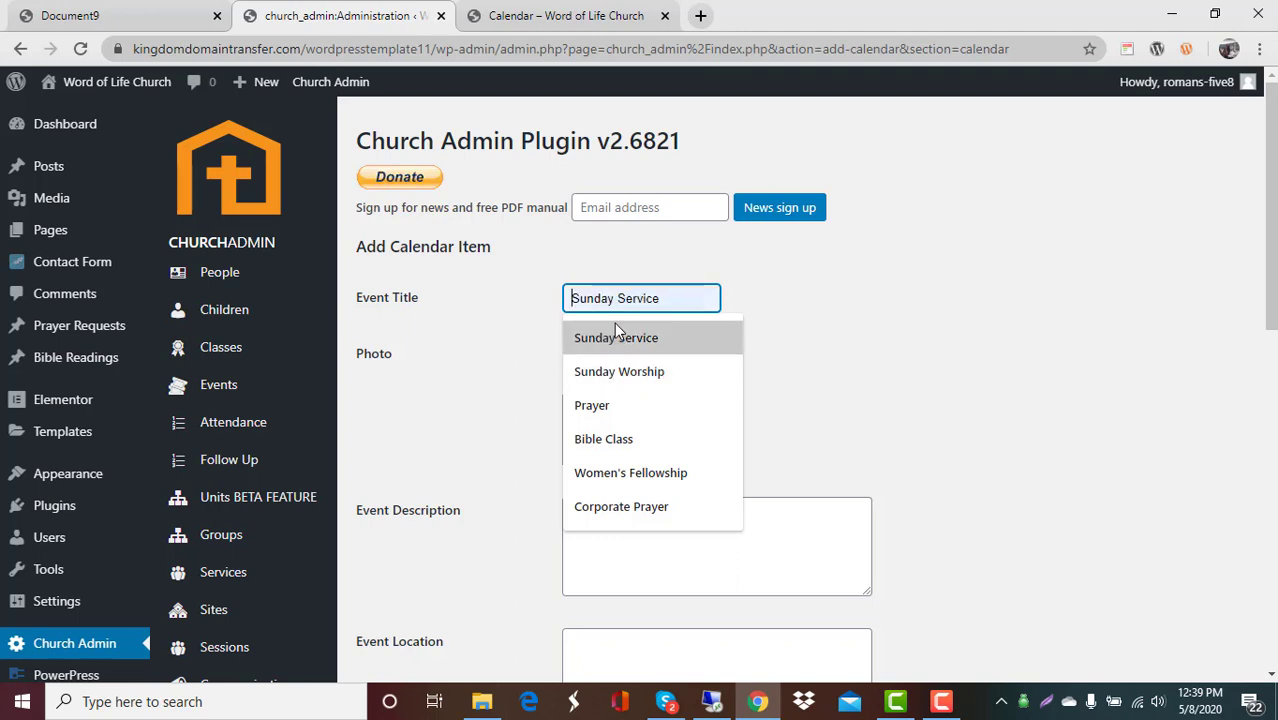
left_click(593, 507)
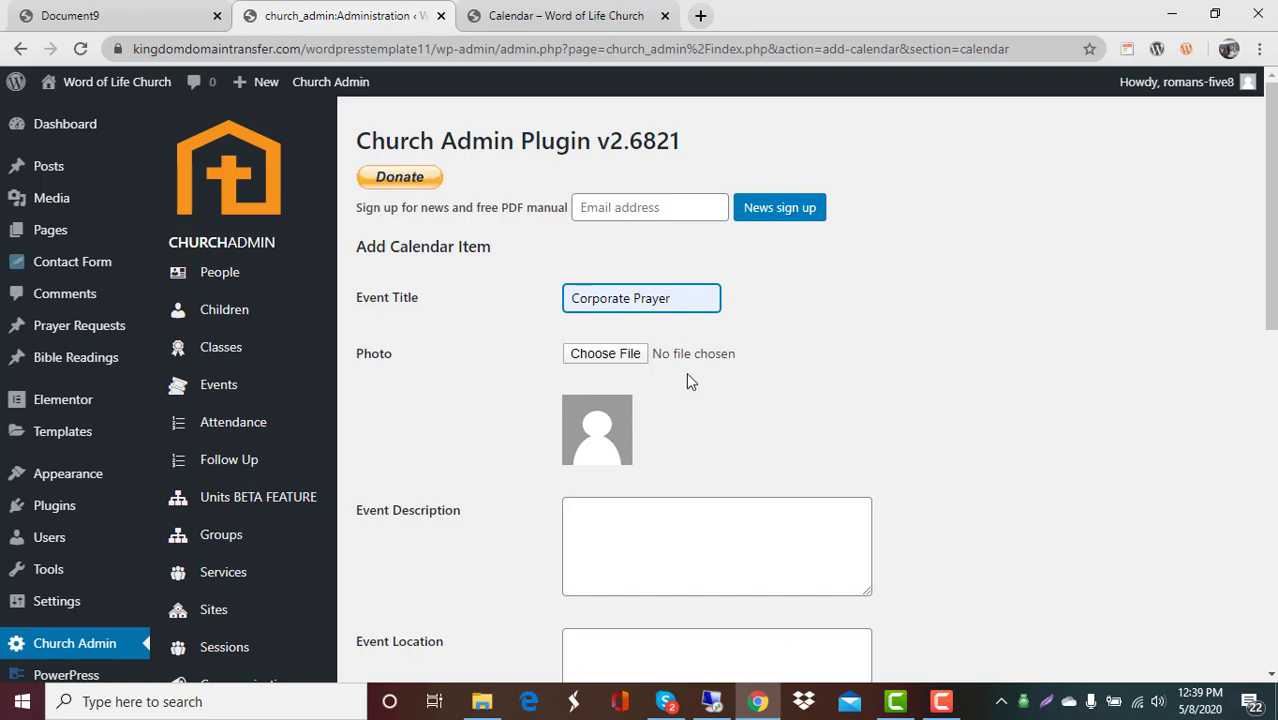
Describe it as 'Join us for prayer every first Wednesday of the month.', correcting Wednesday's spelling
scroll(850, 438, "down", 1)
scroll(849, 438, "down", 2)
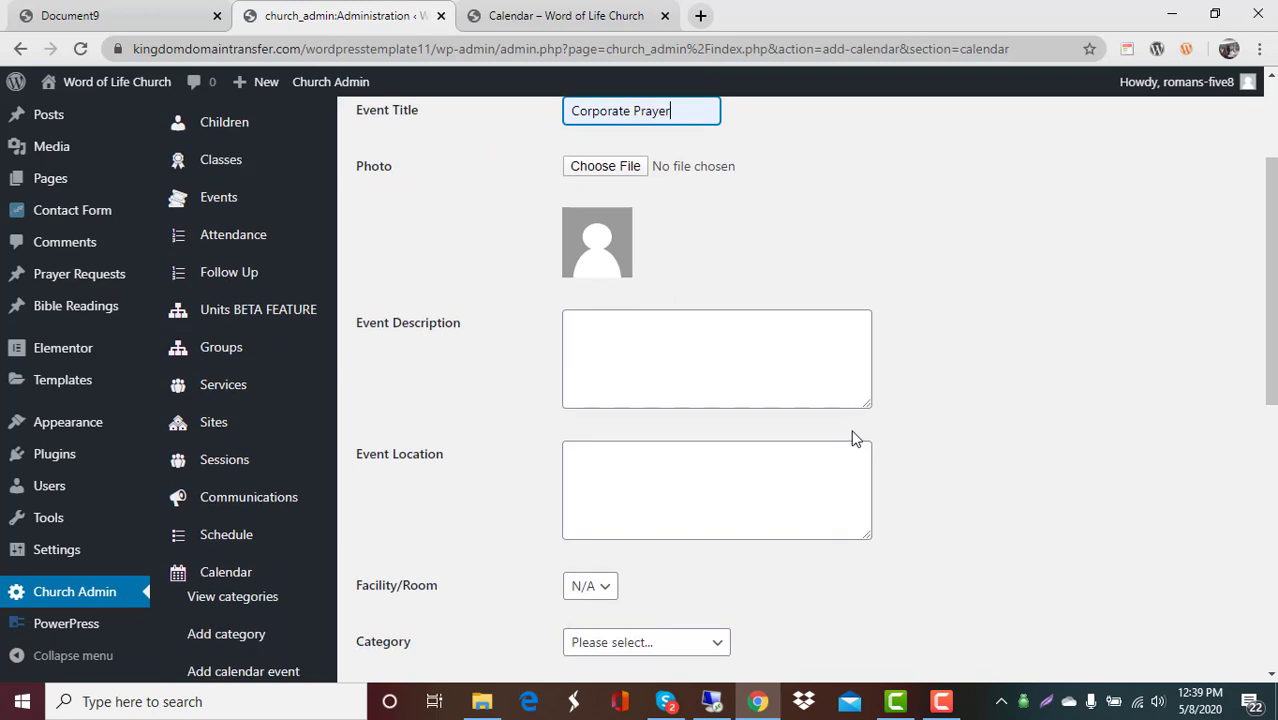
left_click(621, 346)
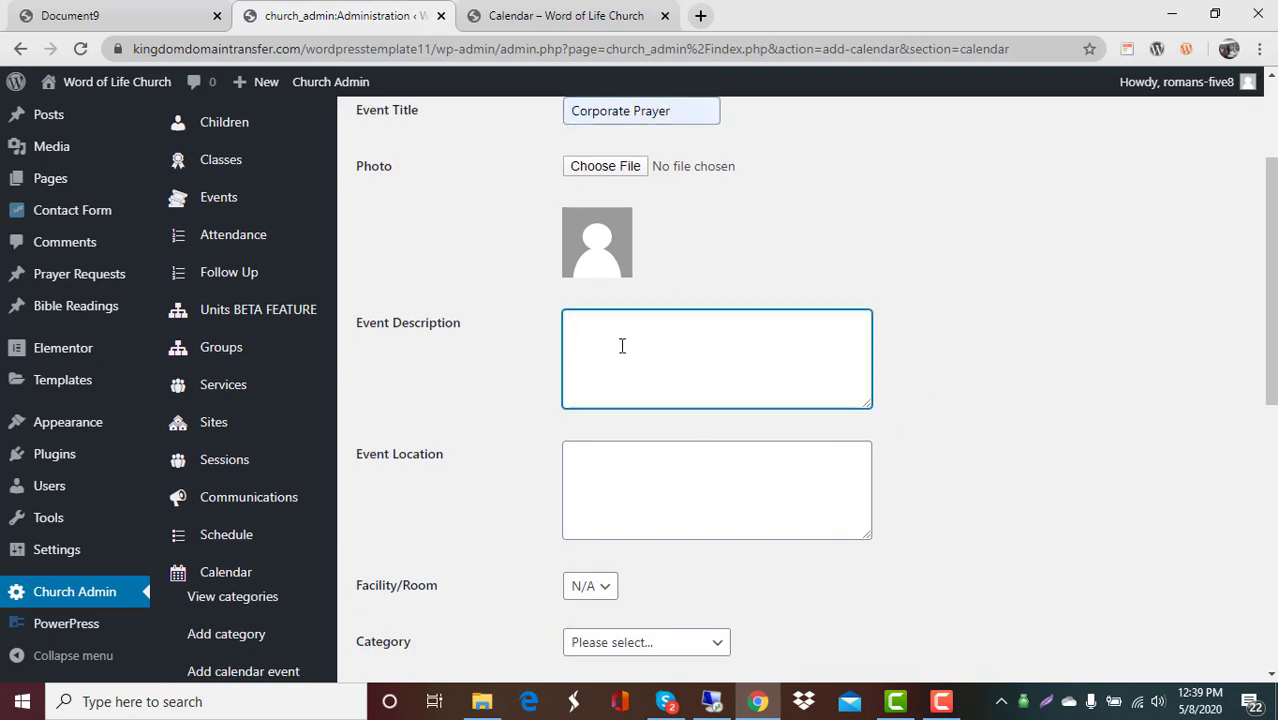
type("JOin w")
key("BackSpace")
key("BackSpace")
type("oi n us for prayer every fir")
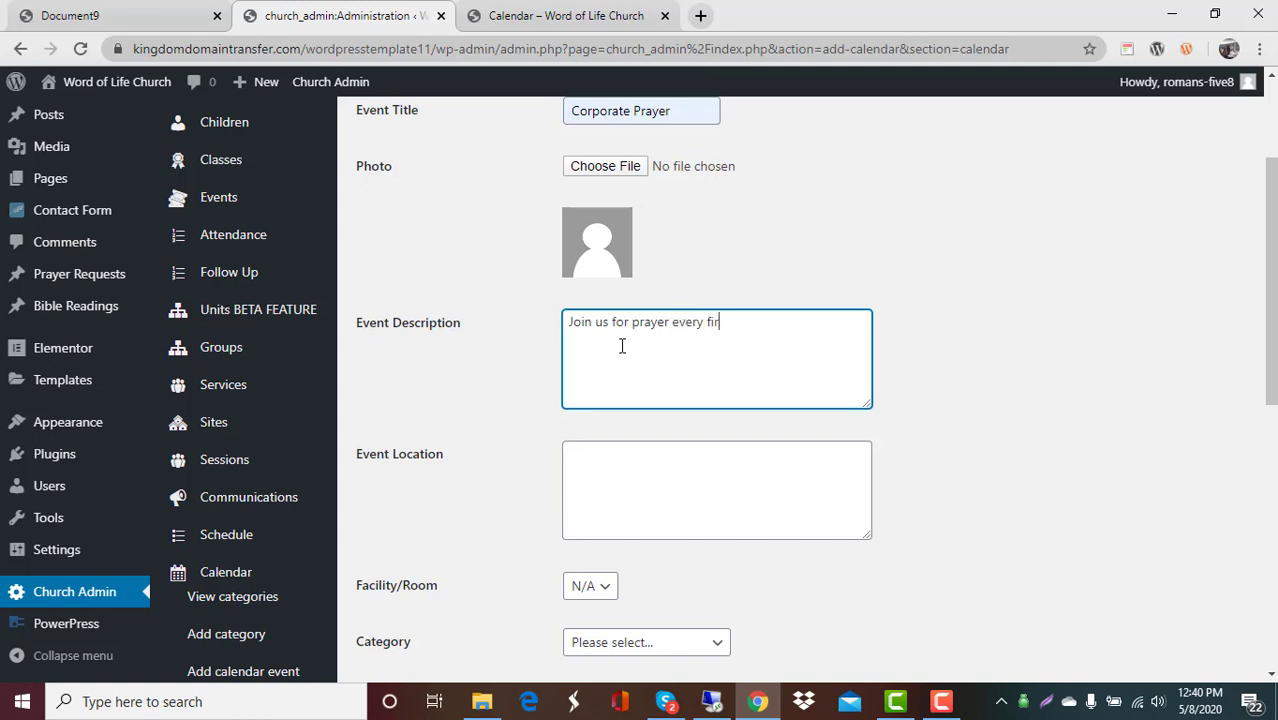
type("st wednesday of the")
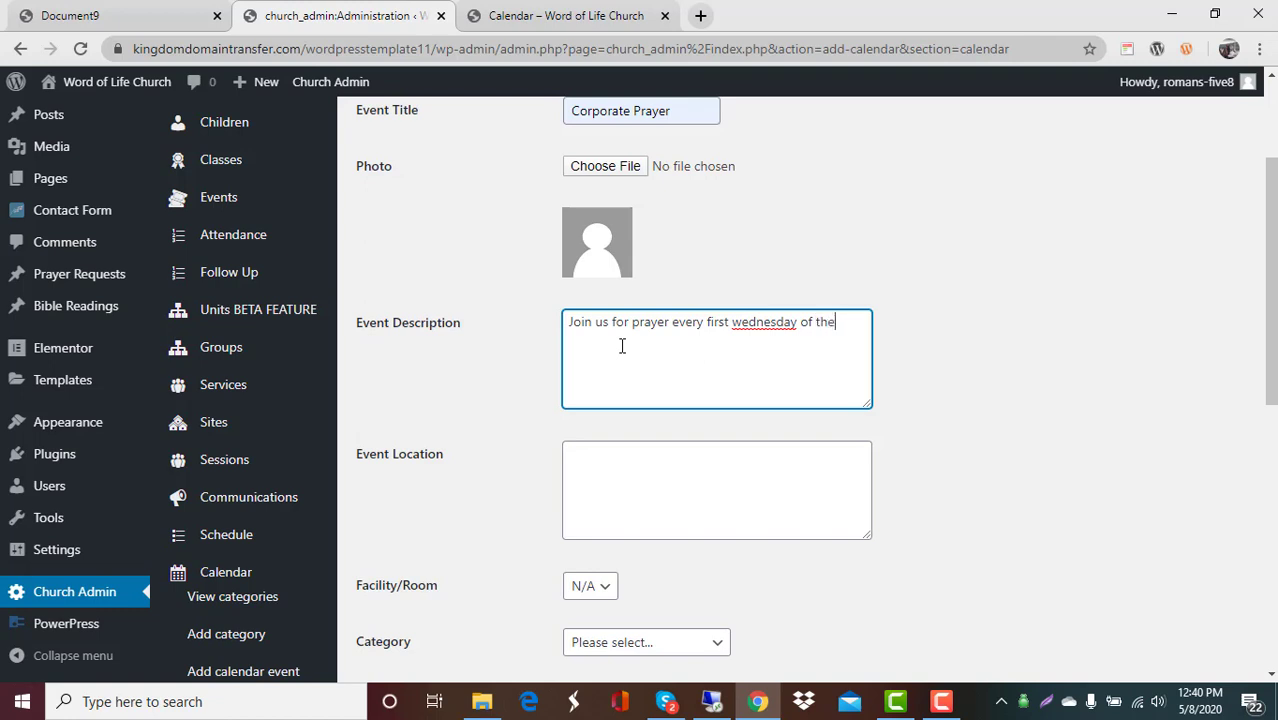
type(" month")
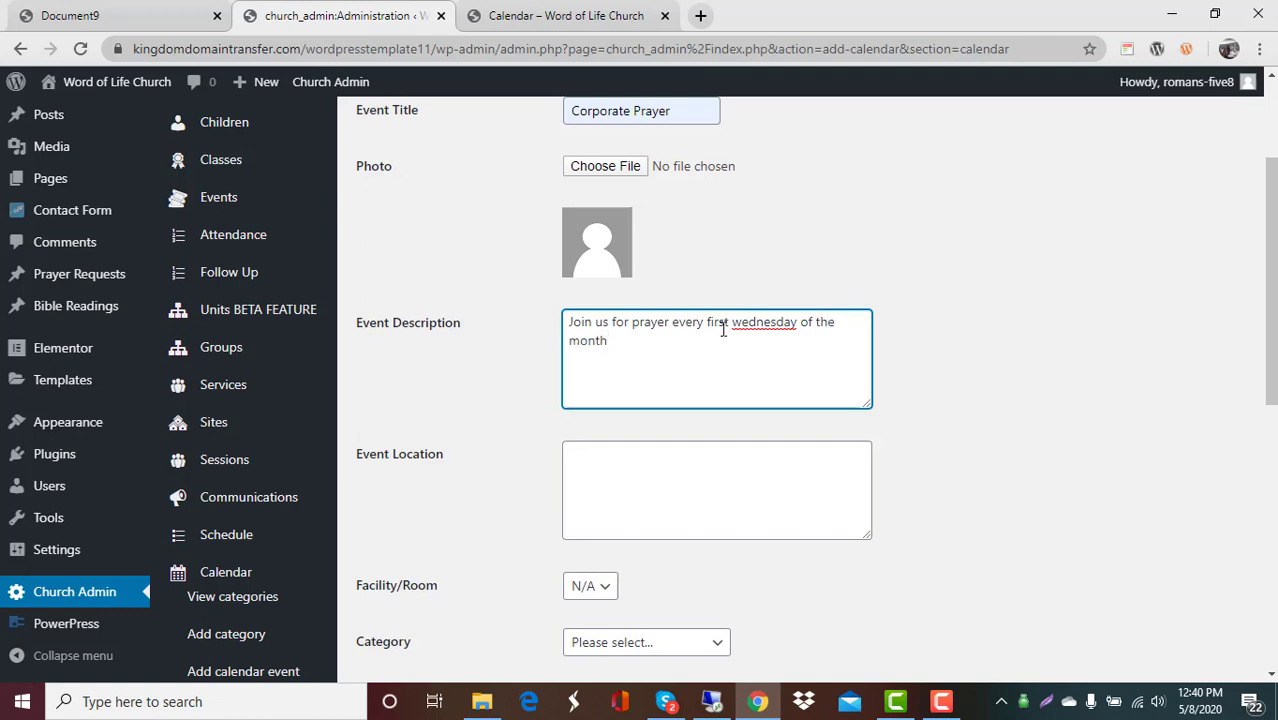
right_click(776, 322)
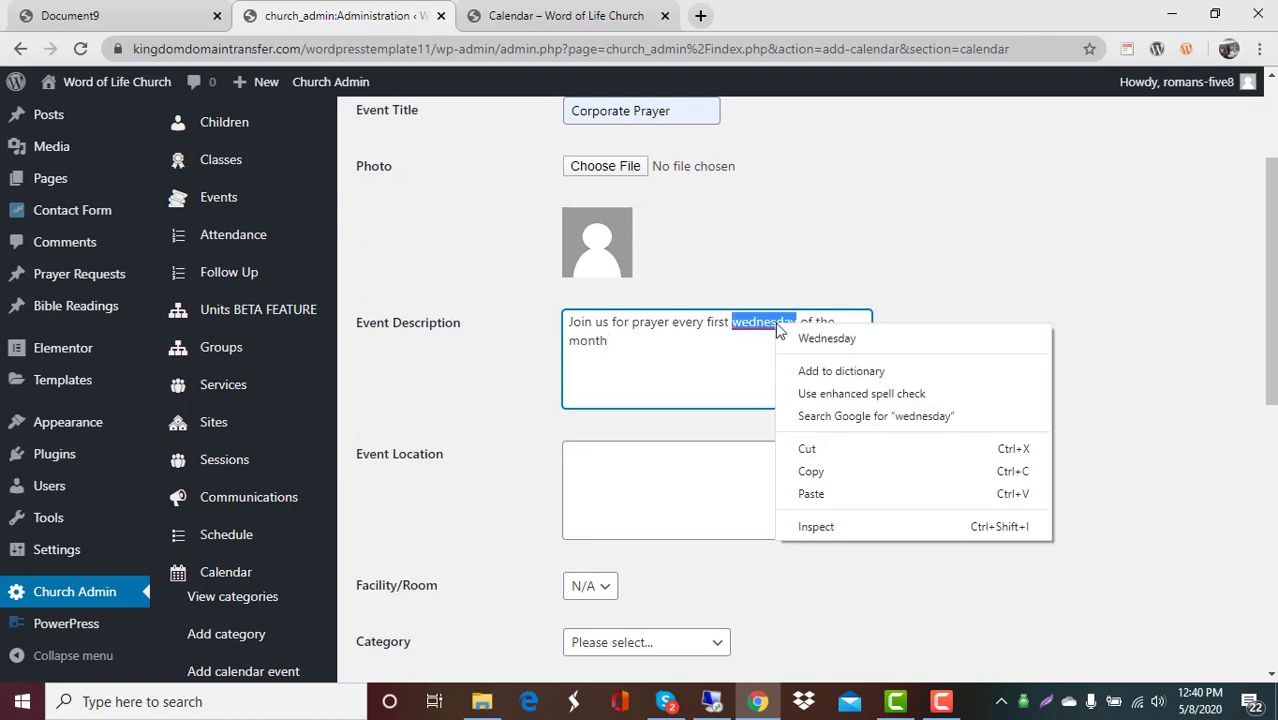
left_click(792, 336)
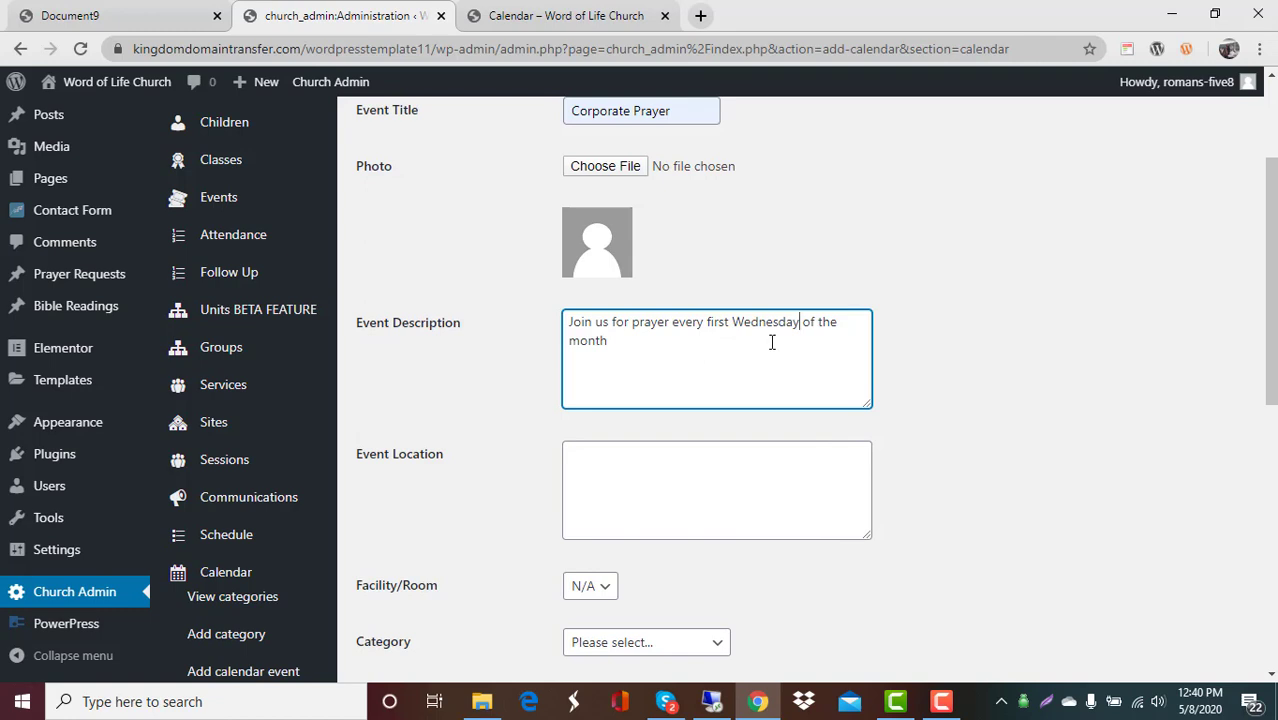
left_click(609, 340)
type(".")
Set the location to Main Sanctuary and the category to Special Events
scroll(655, 397, "down", 2)
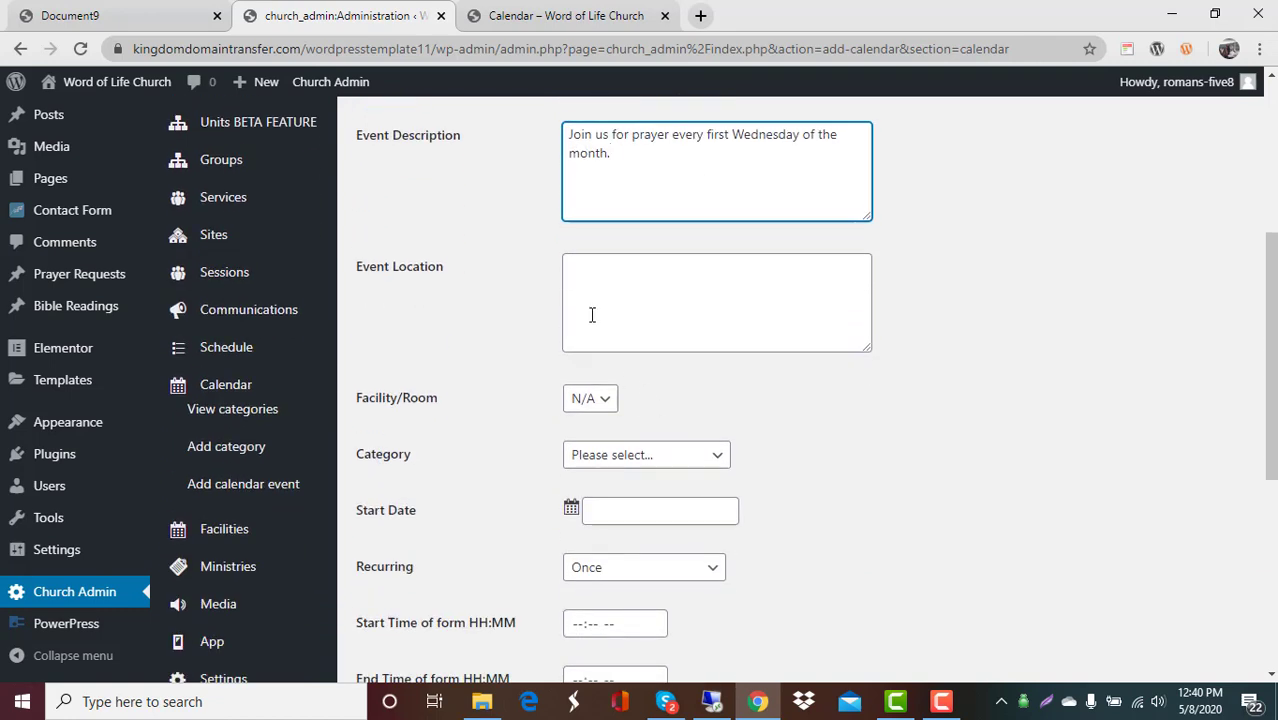
left_click(592, 315)
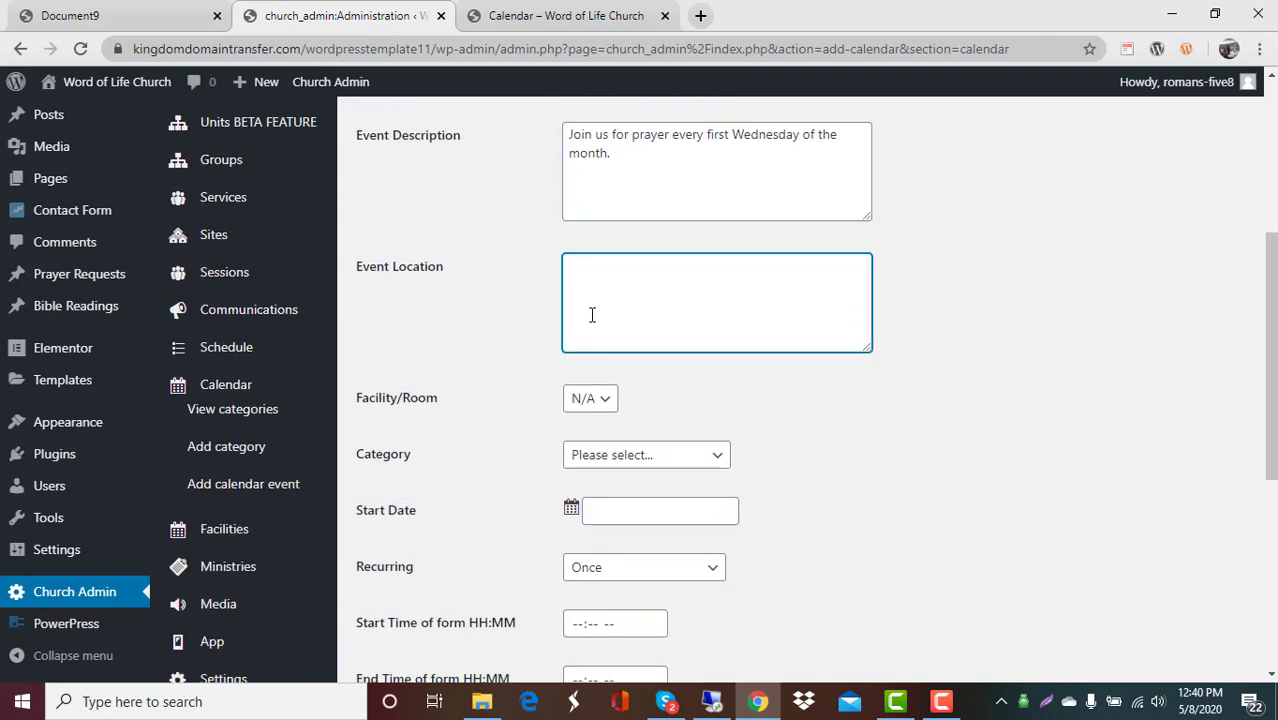
type("Main Sanctuary")
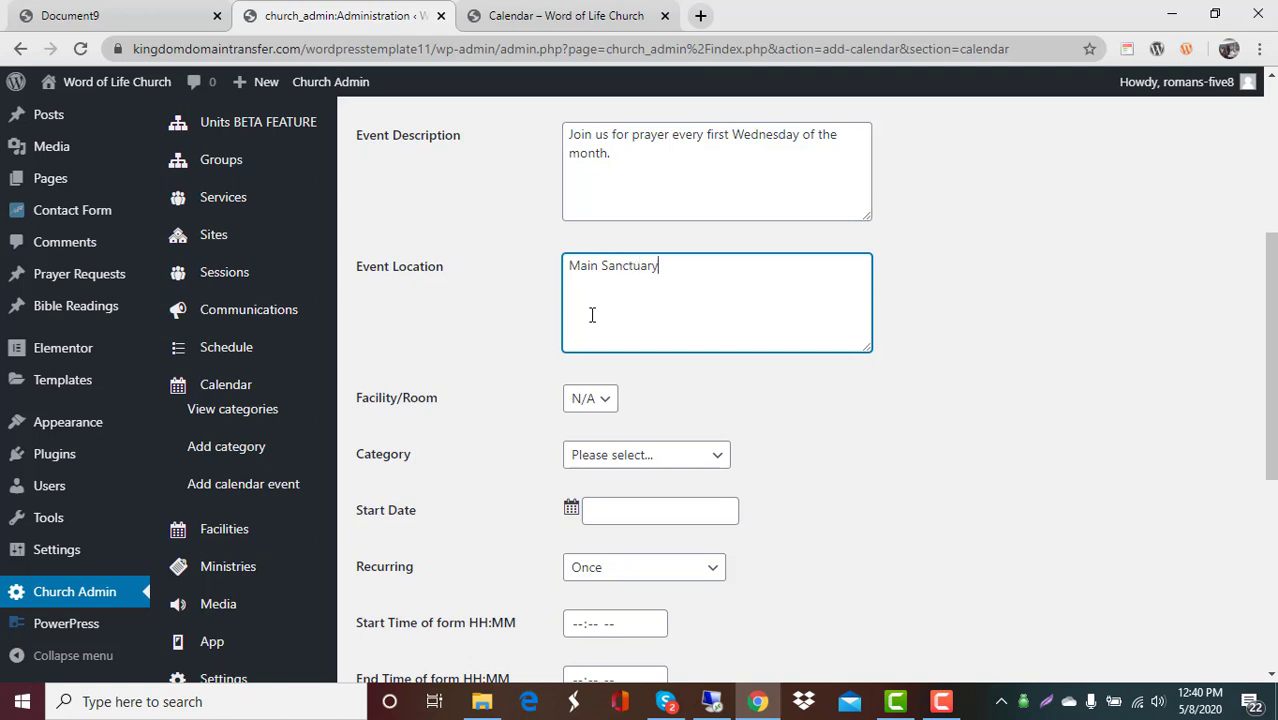
scroll(648, 334, "down", 1)
left_click(650, 362)
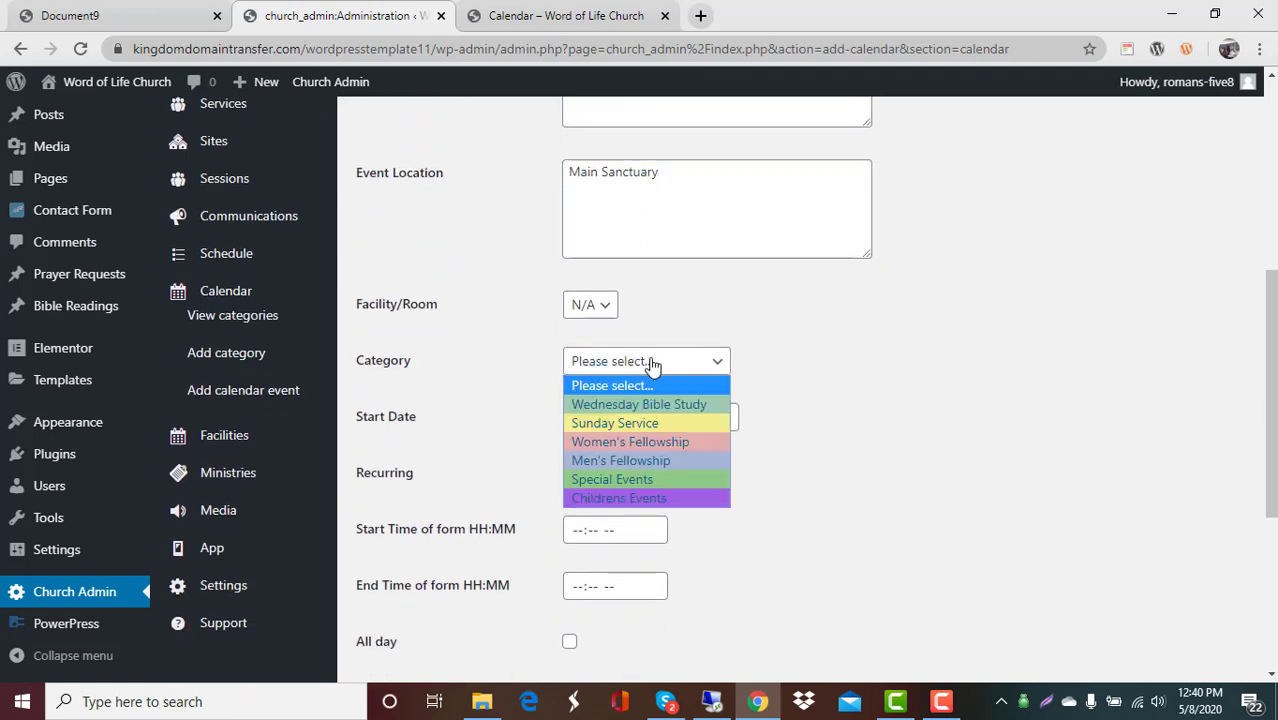
left_click(623, 478)
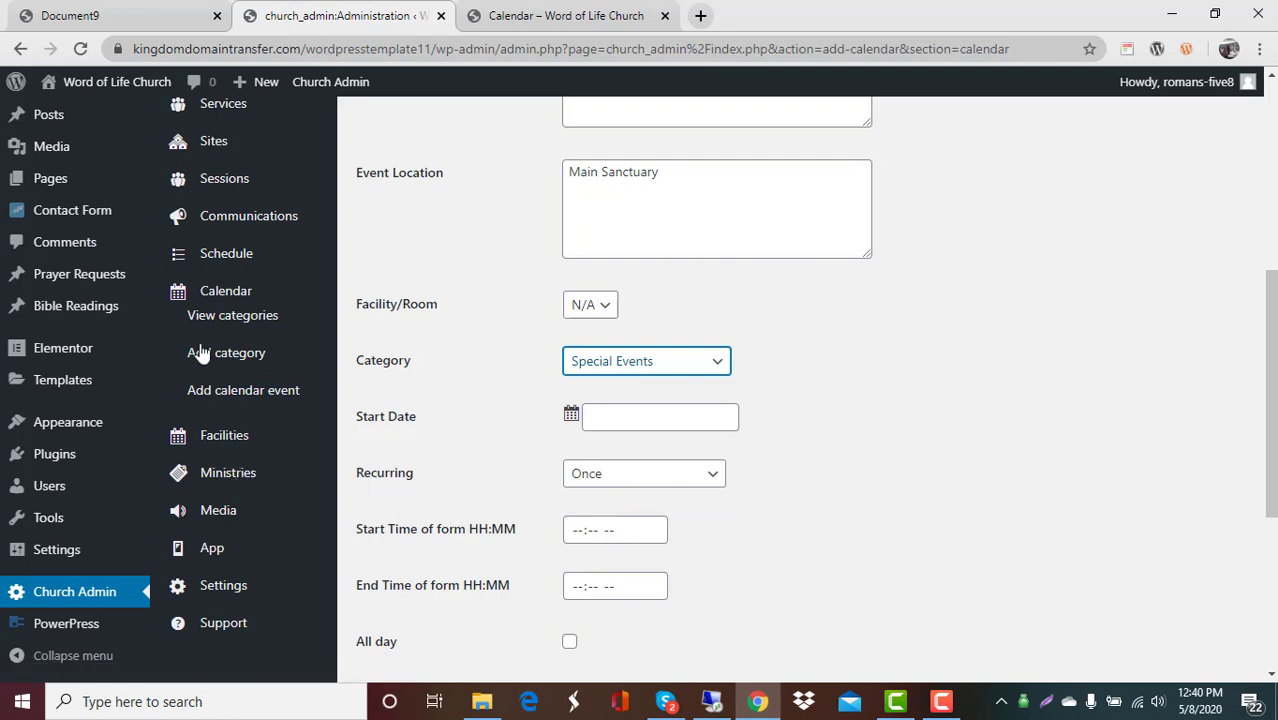
Start Corporate Prayer on May 6, 2020, recurring monthly on the 1st Wednesday
left_click(694, 420)
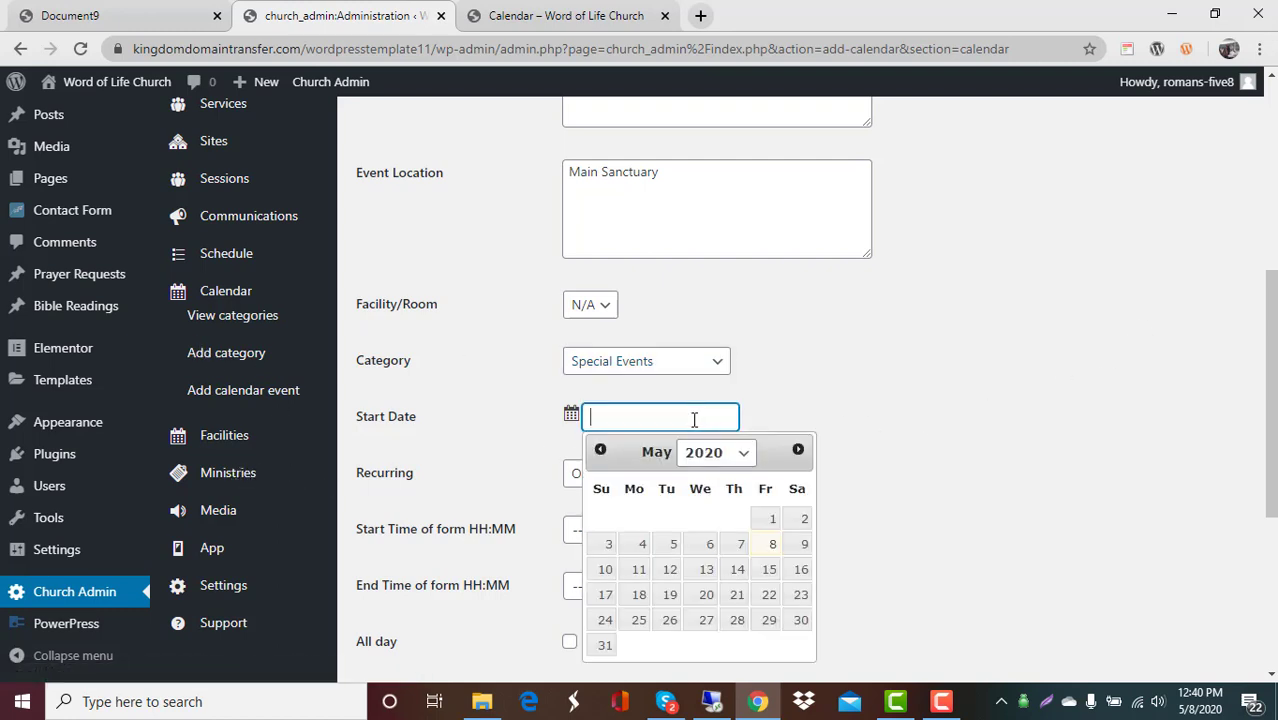
left_click(708, 548)
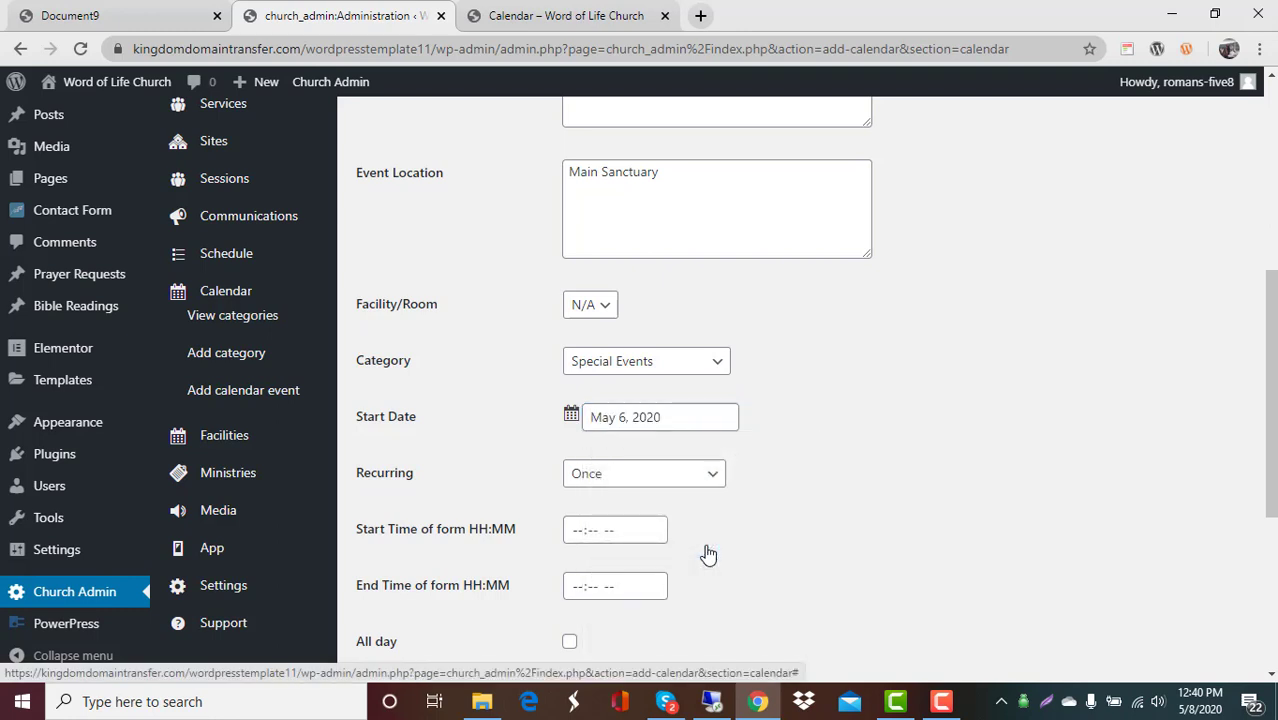
left_click(632, 476)
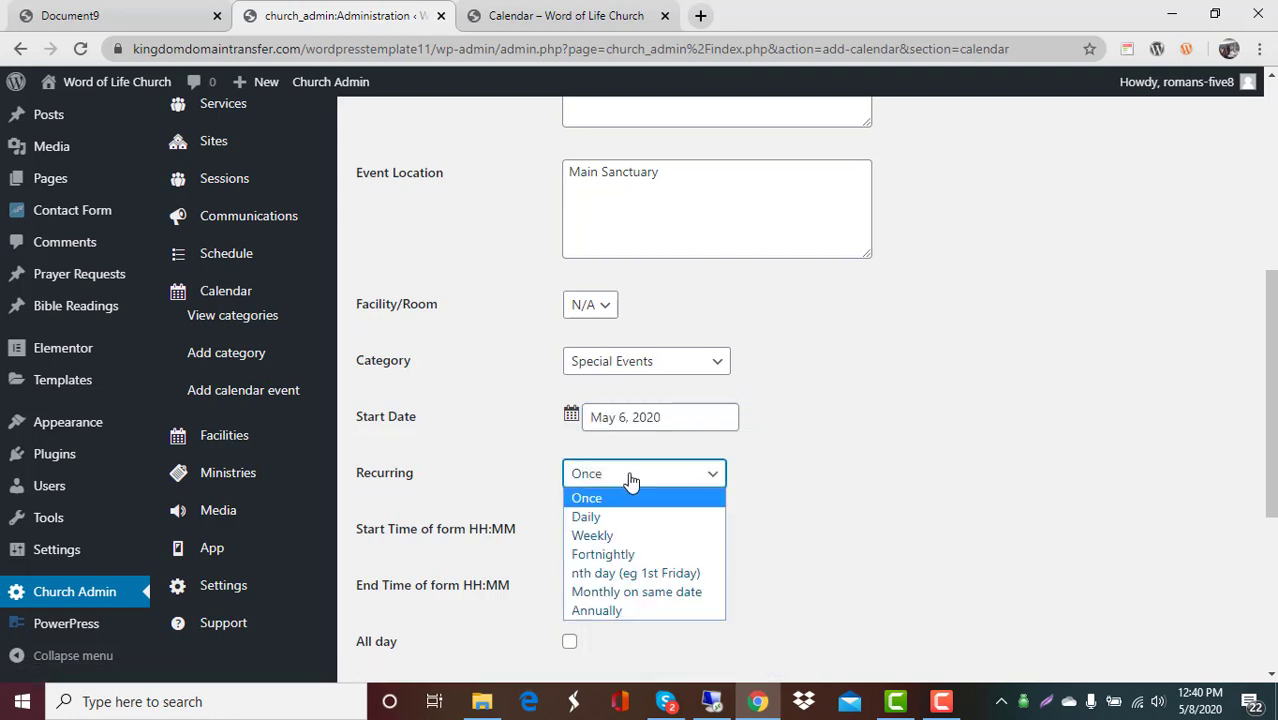
left_click(621, 575)
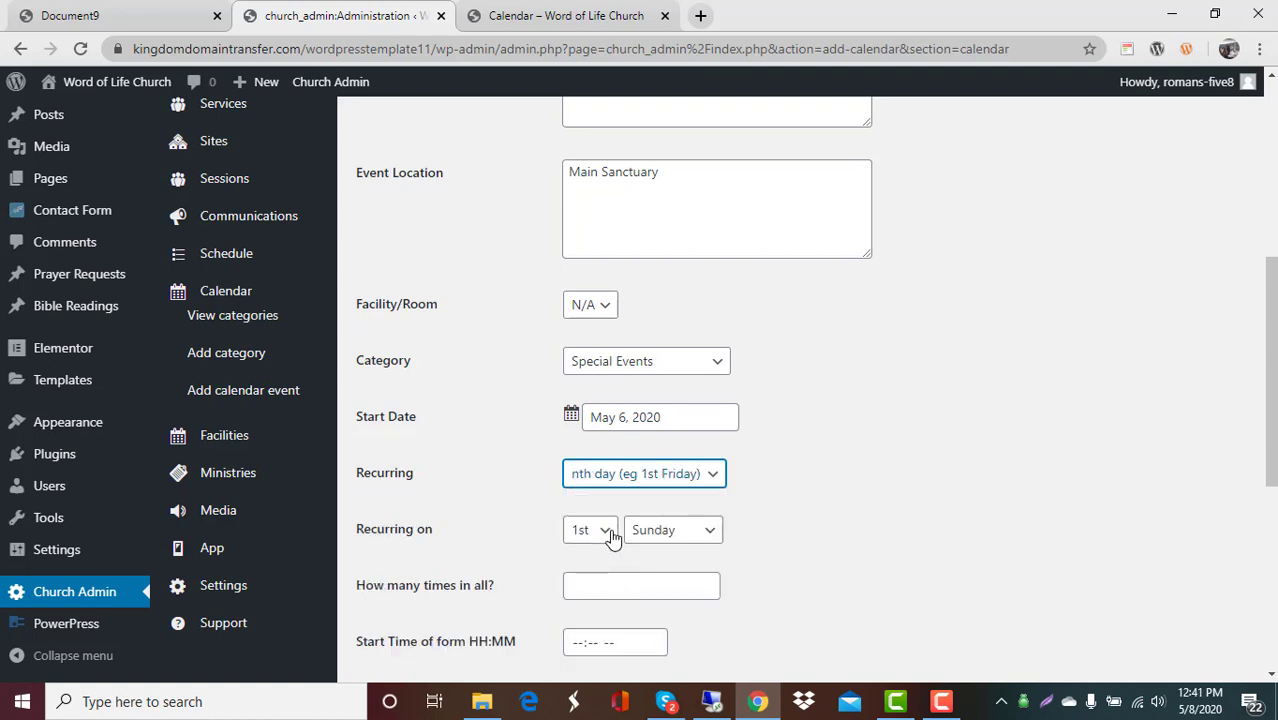
left_click(712, 531)
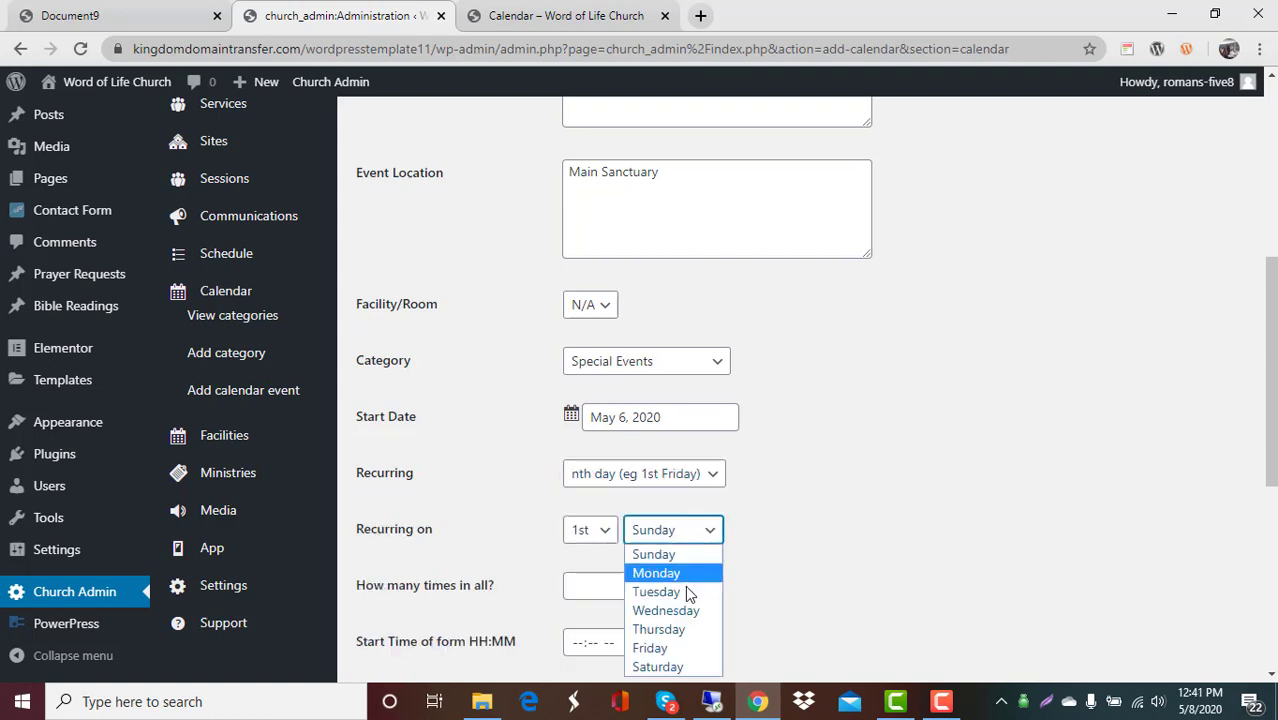
left_click(684, 612)
Repeat it 999 times at 06:00 AM, include it on the year planner, and save
scroll(756, 546, "down", 2)
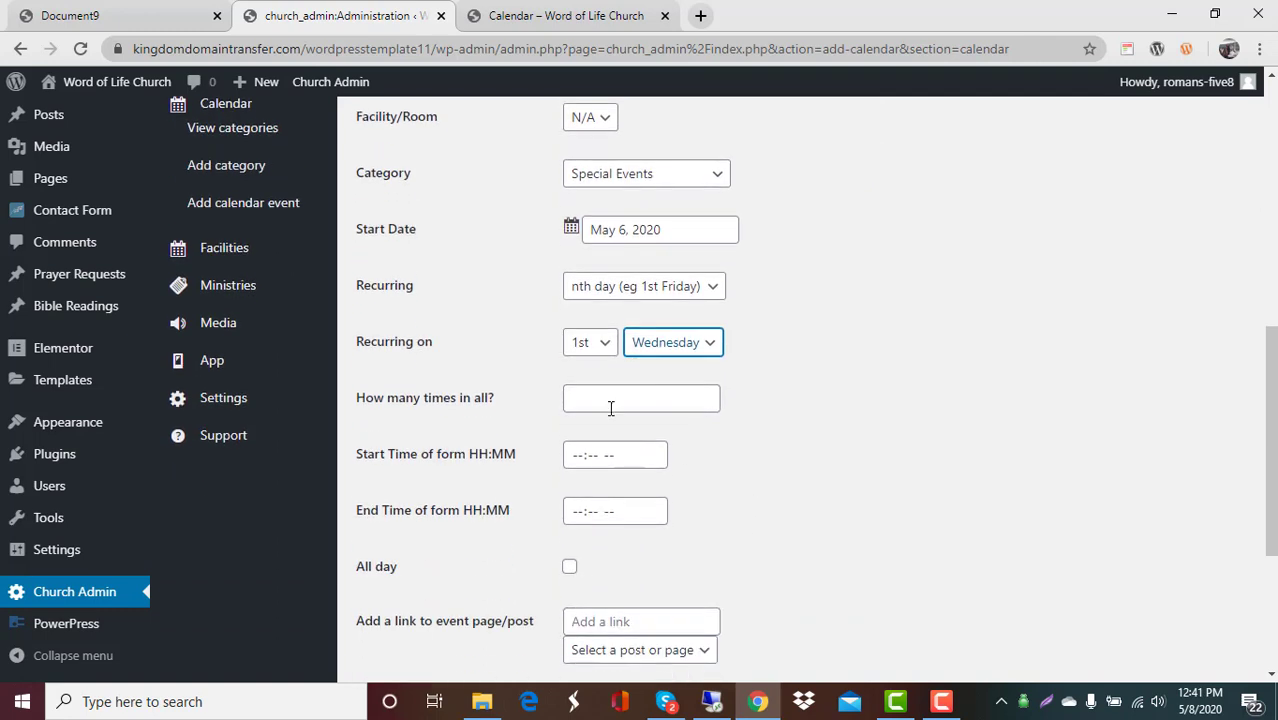
left_click(610, 402)
left_click(605, 440)
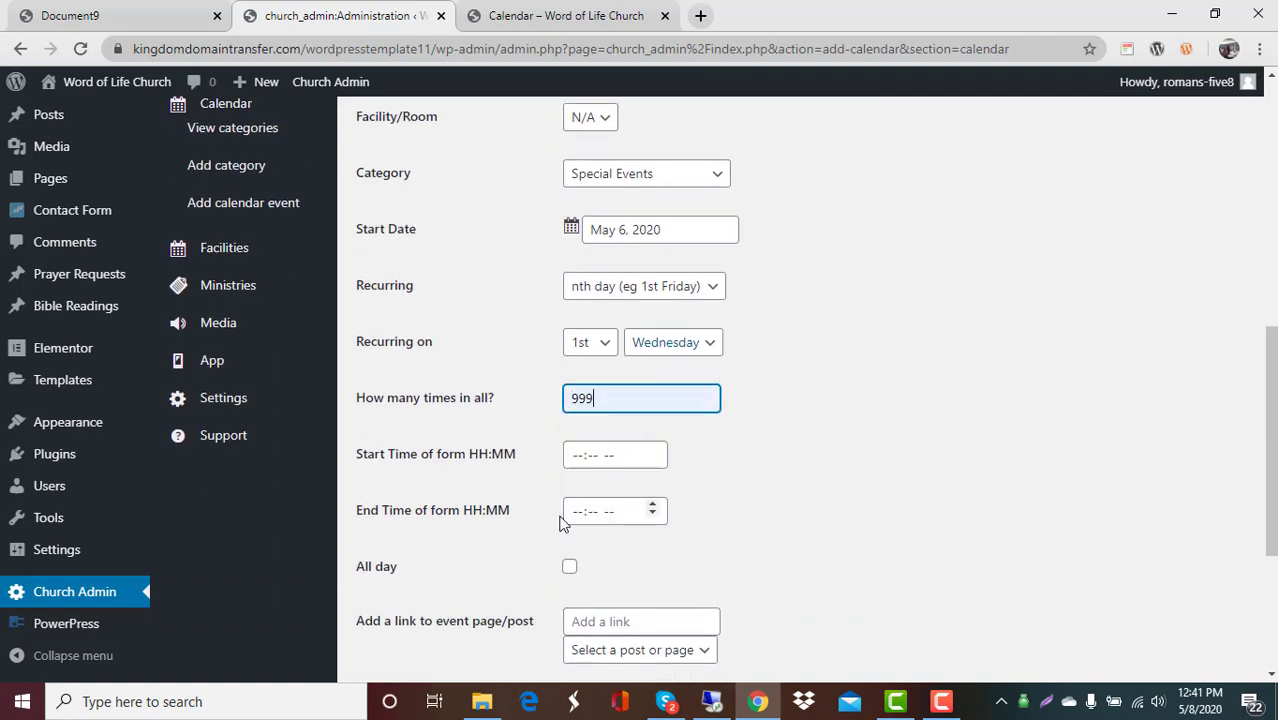
left_click(581, 461)
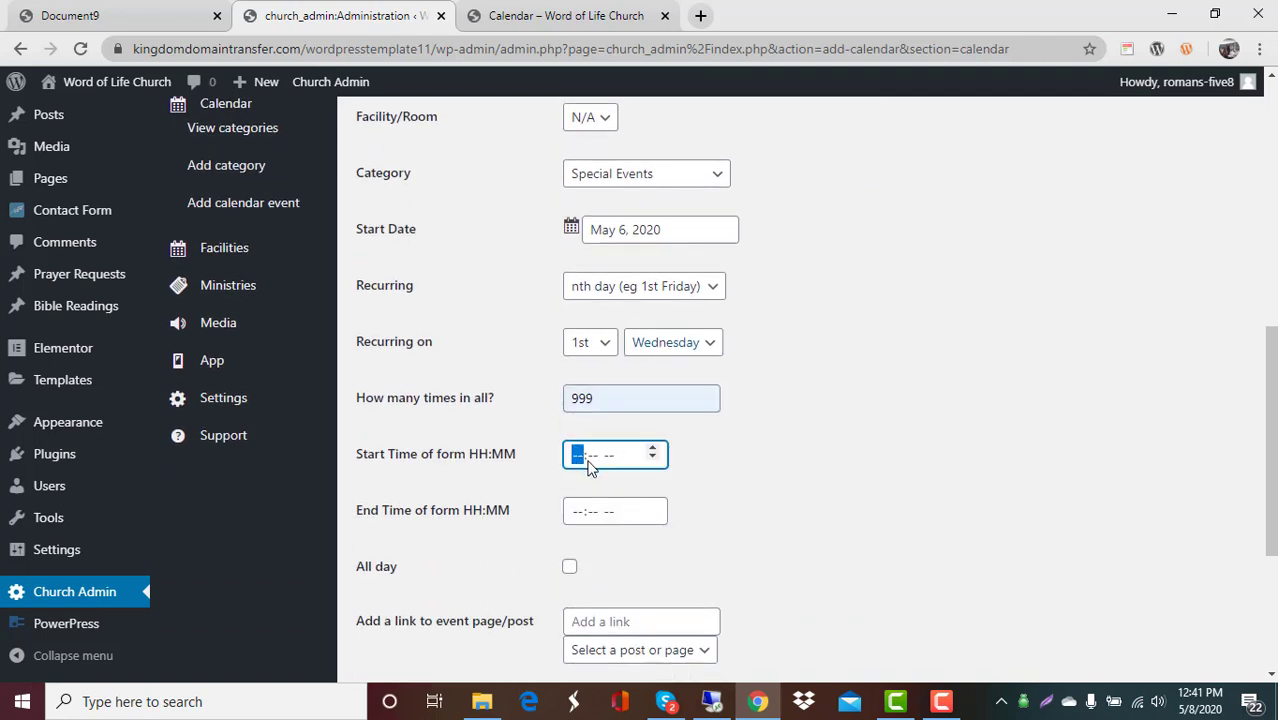
type("06:00a")
scroll(714, 525, "down", 1)
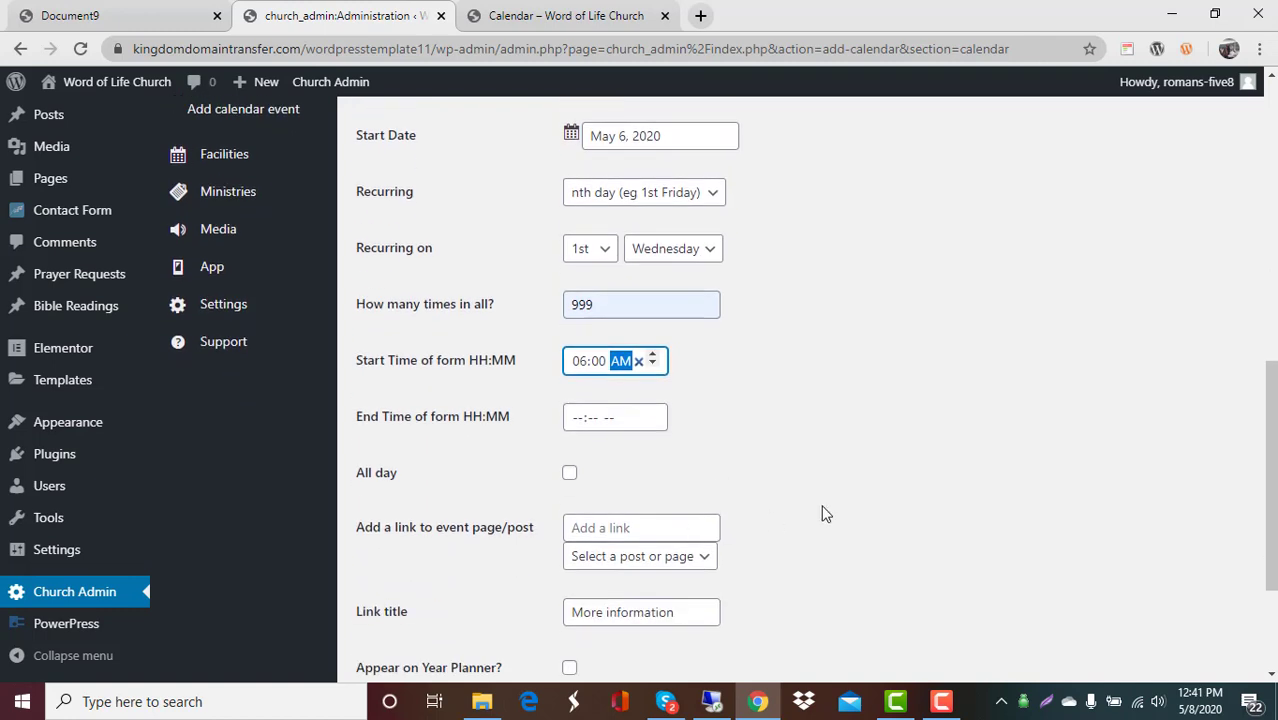
scroll(800, 508, "down", 1)
scroll(780, 520, "down", 1)
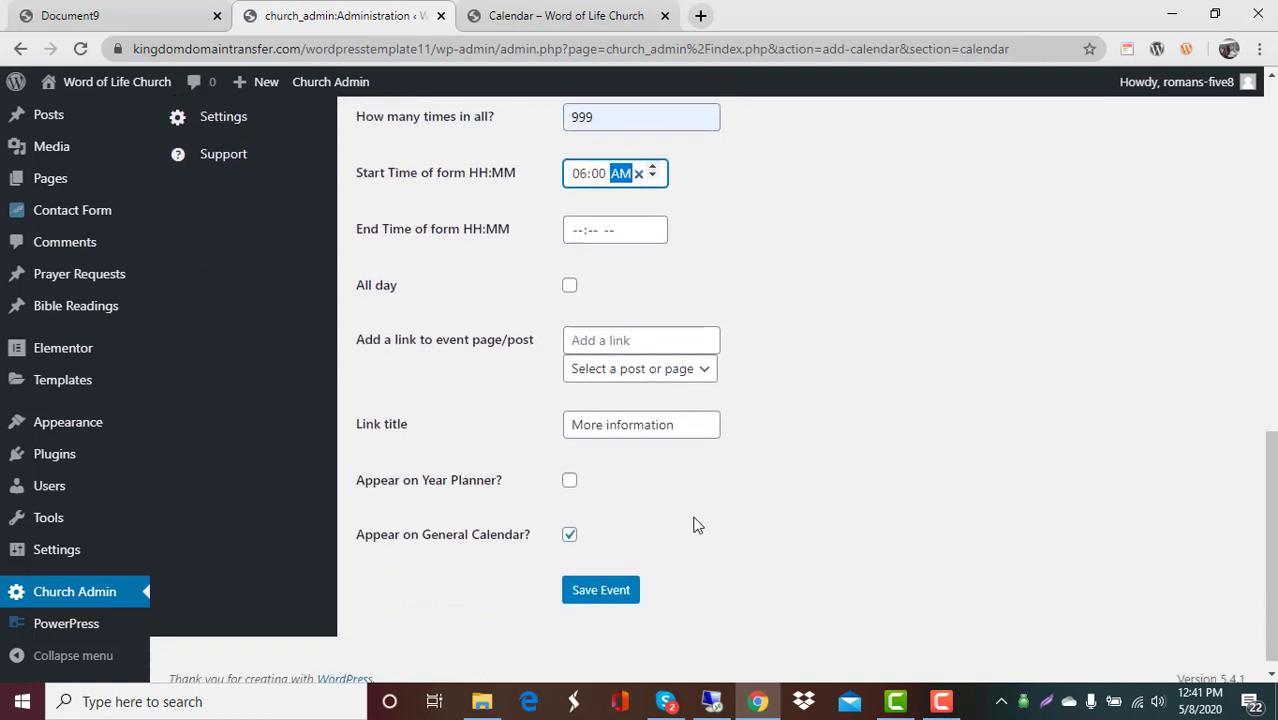
left_click(570, 484)
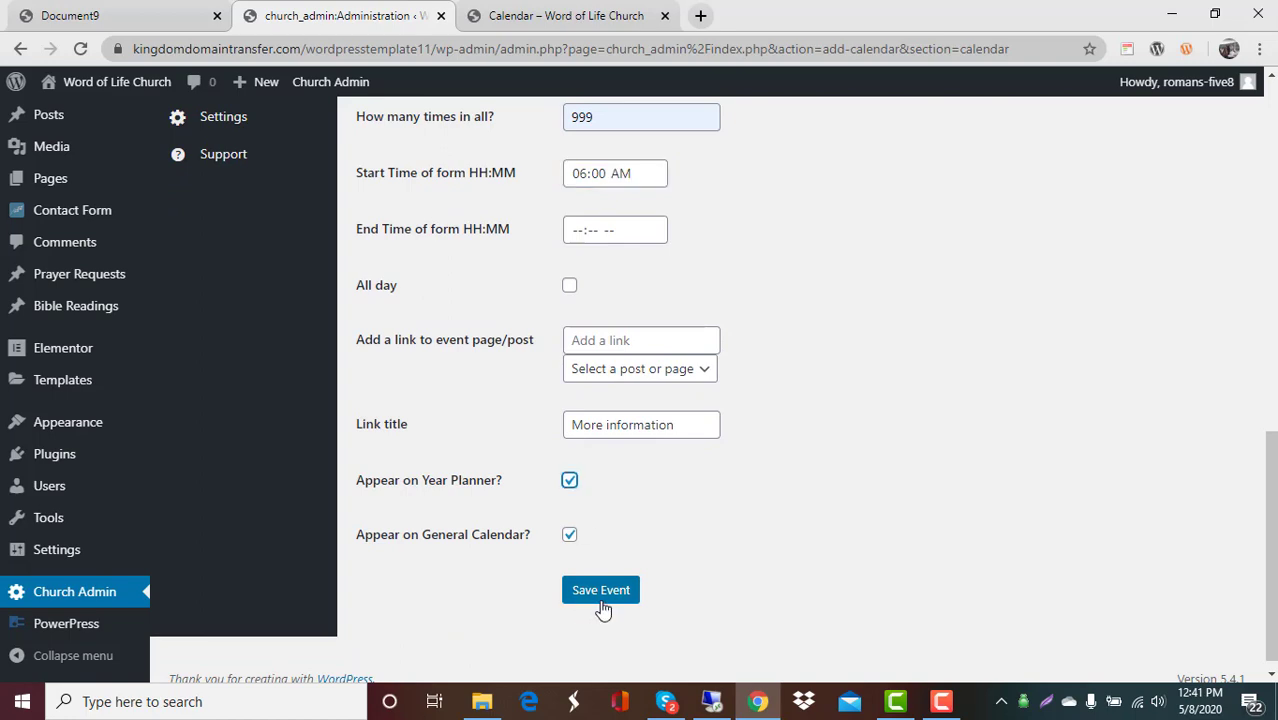
left_click(604, 589)
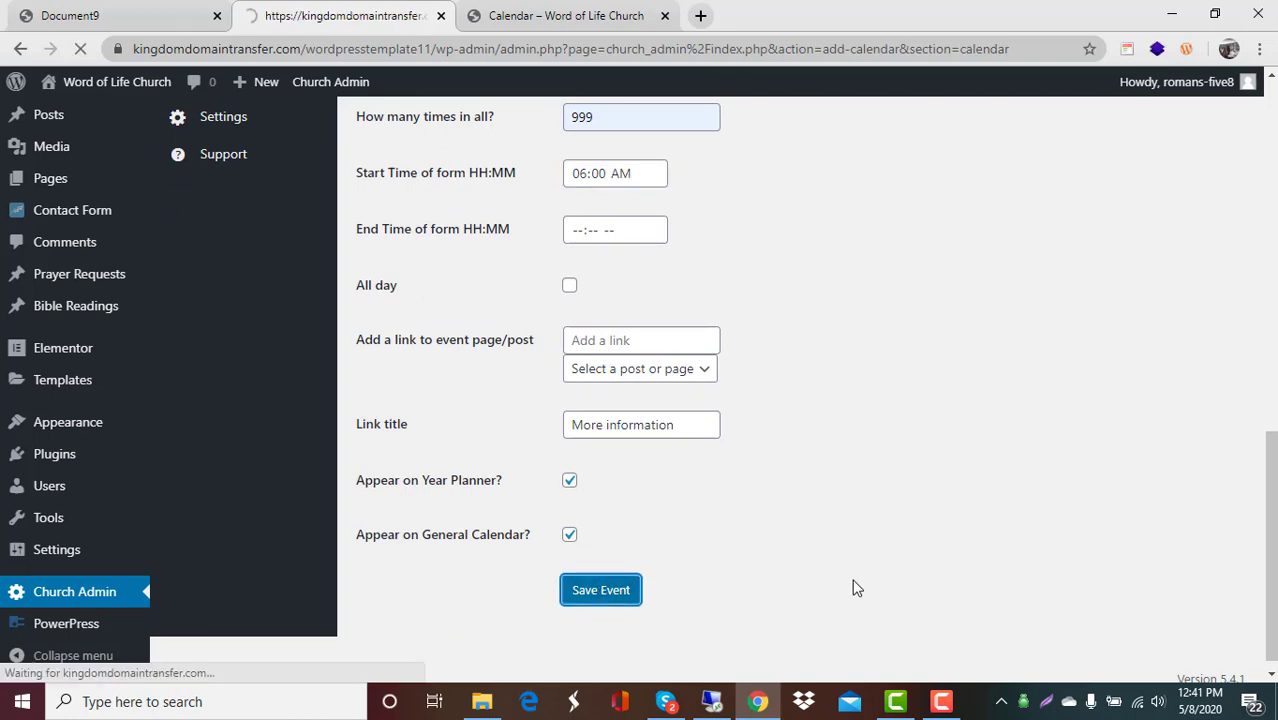
Reload the public calendar, check each event's details, then return to the admin calendar
scroll(750, 475, "down", 2)
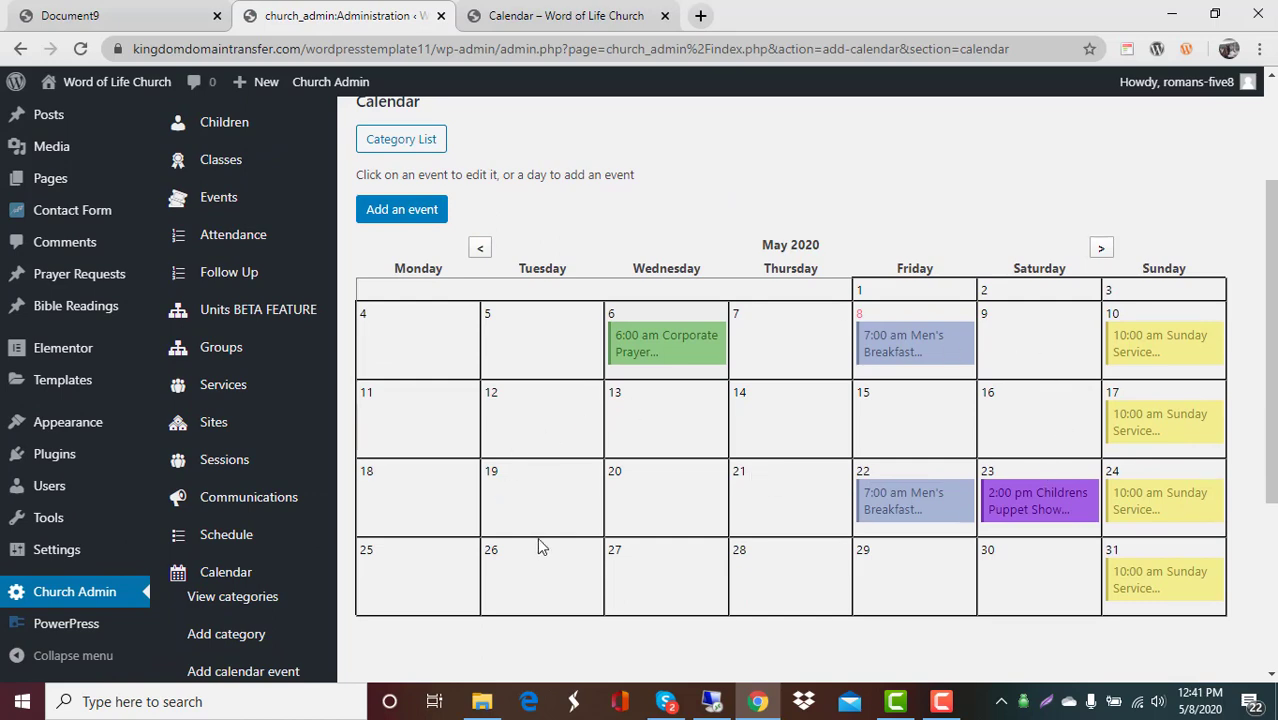
left_click(482, 24)
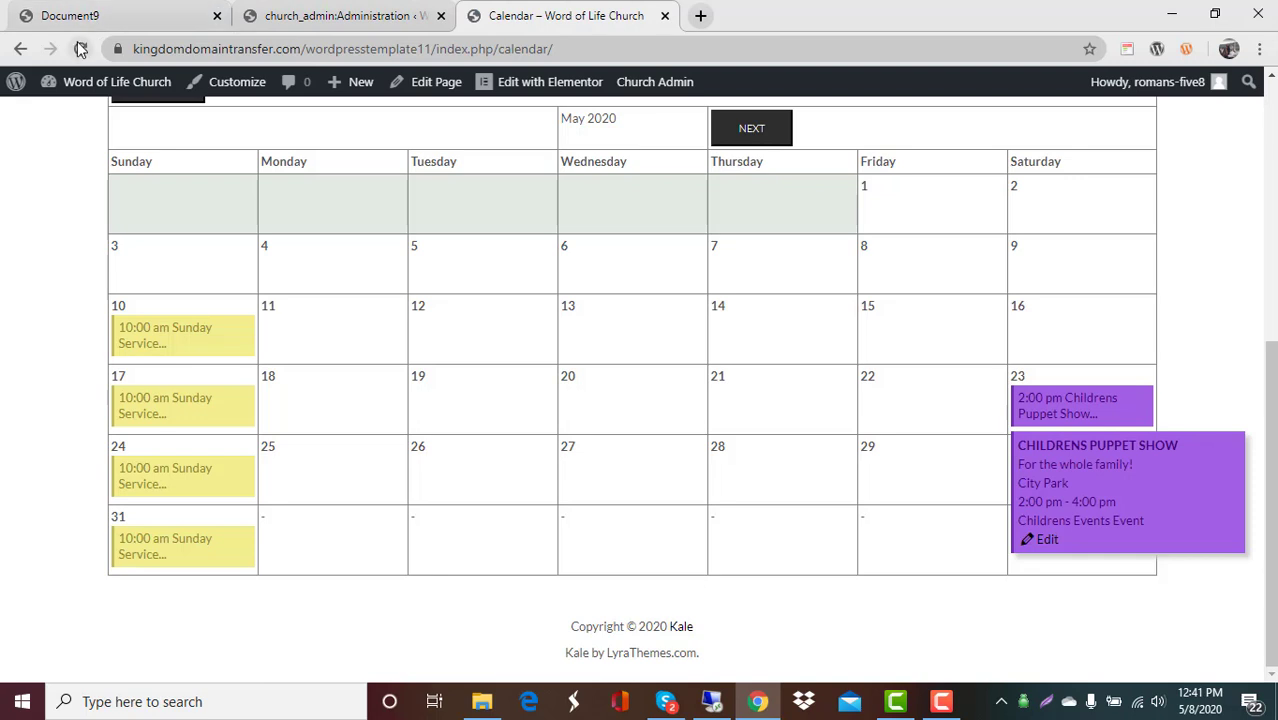
left_click(80, 49)
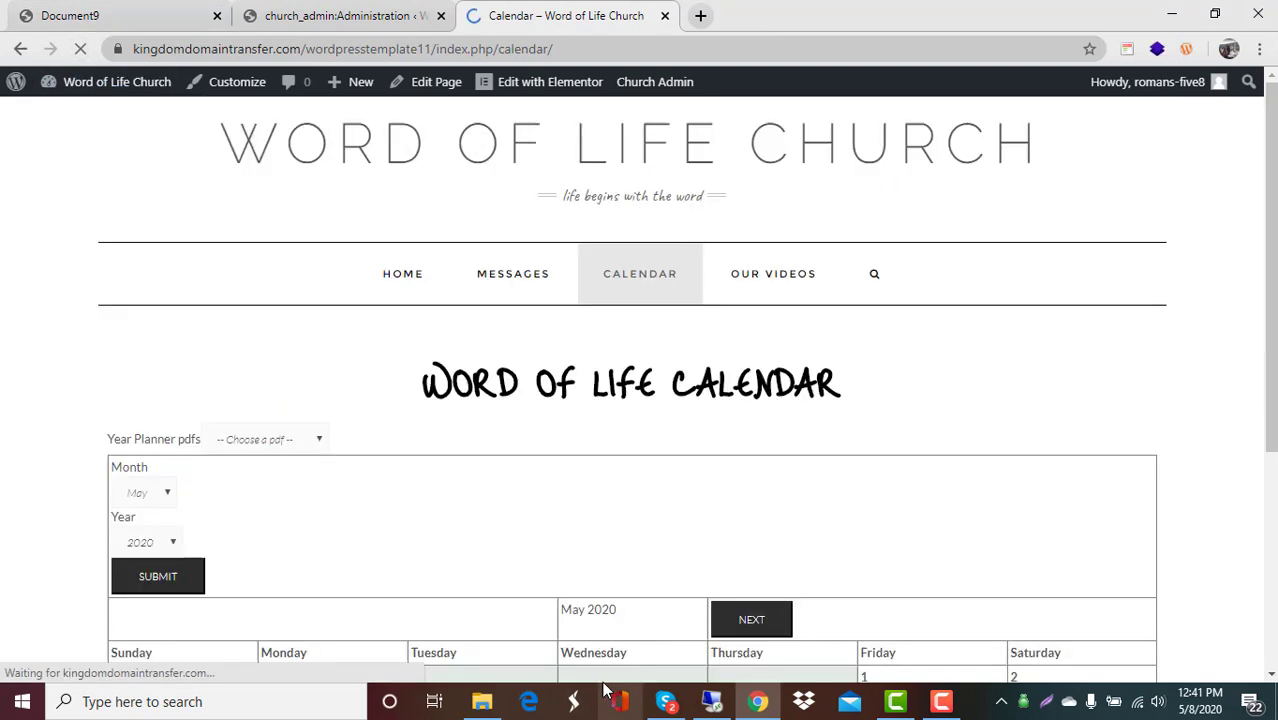
scroll(633, 616, "down", 5)
mouse_move(753, 362)
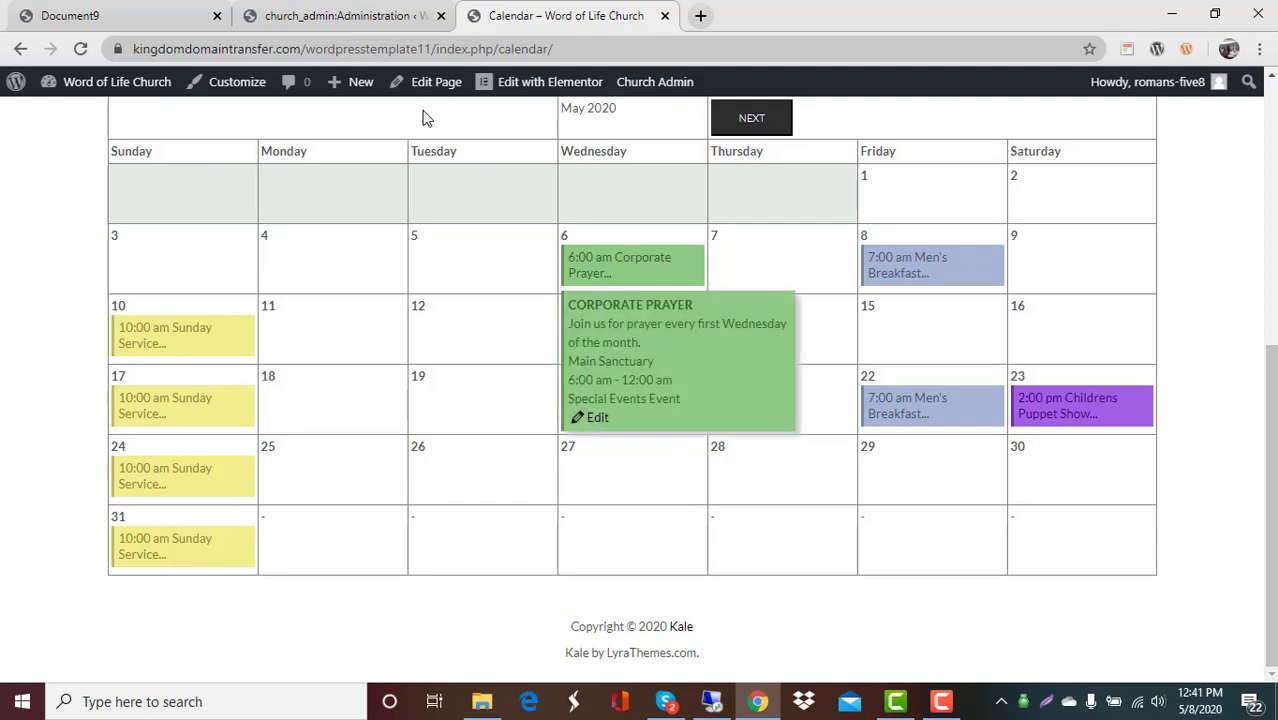
mouse_move(915, 397)
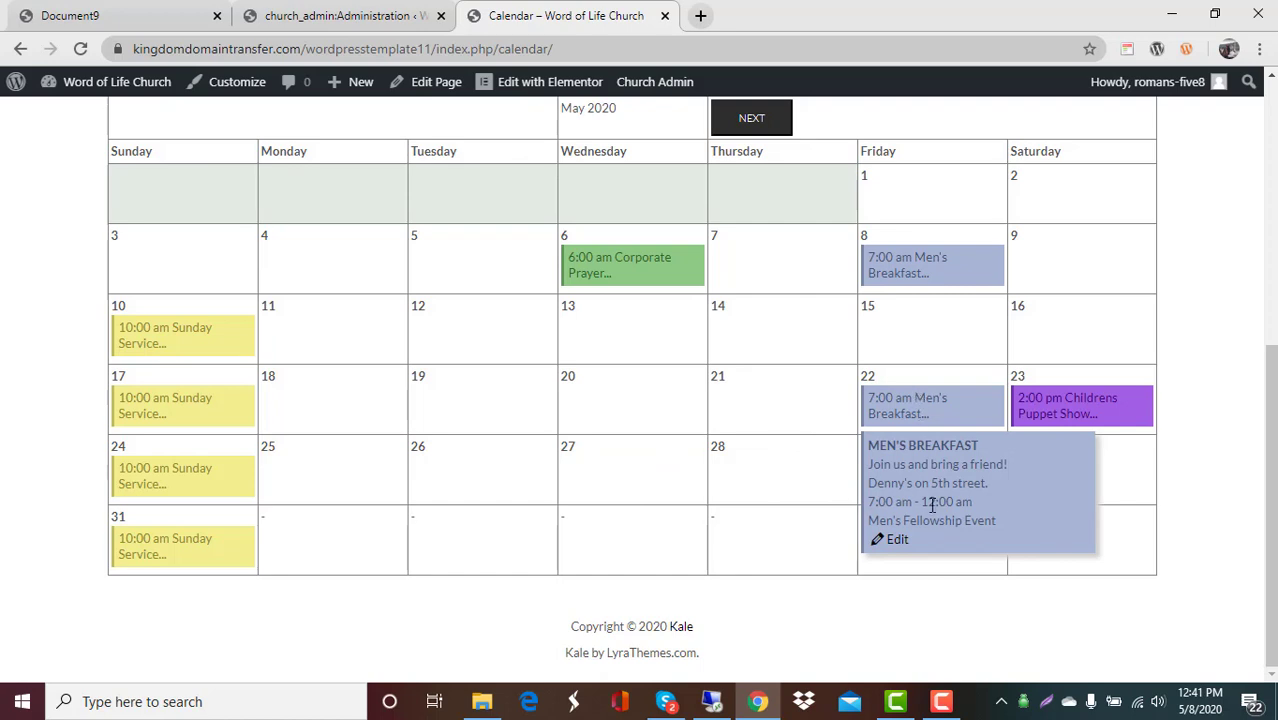
mouse_move(1053, 405)
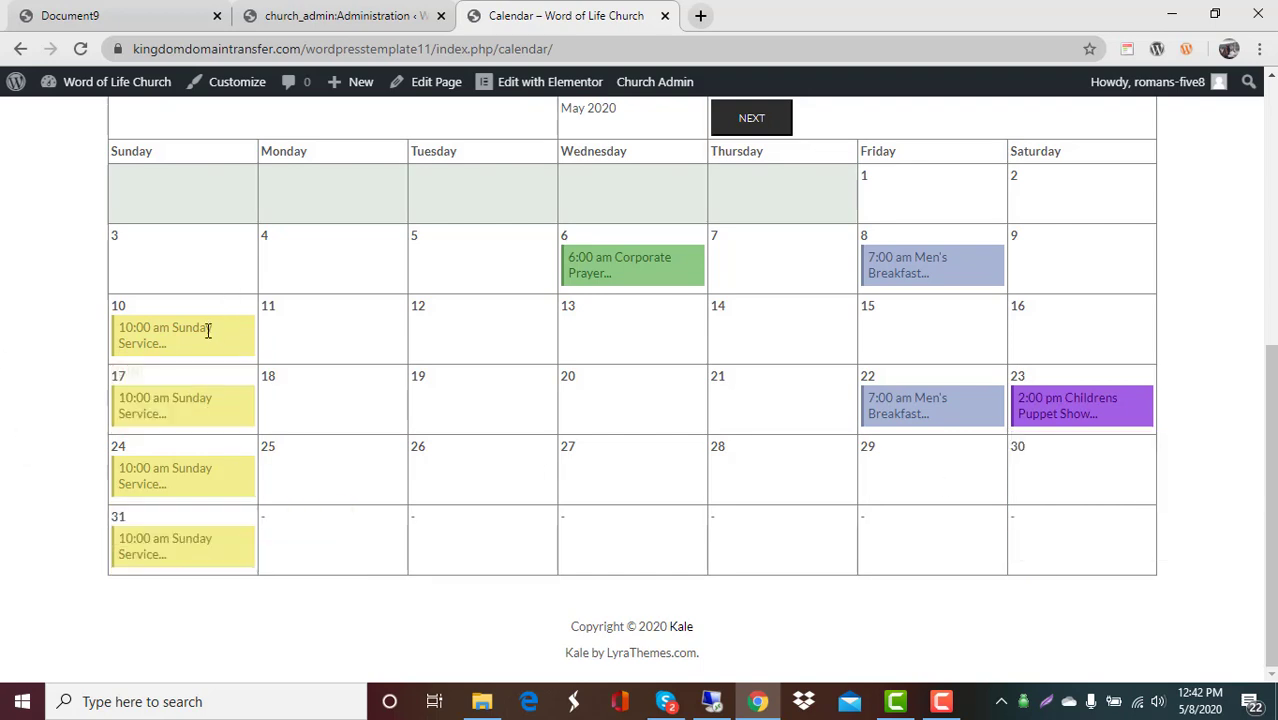
mouse_move(208, 353)
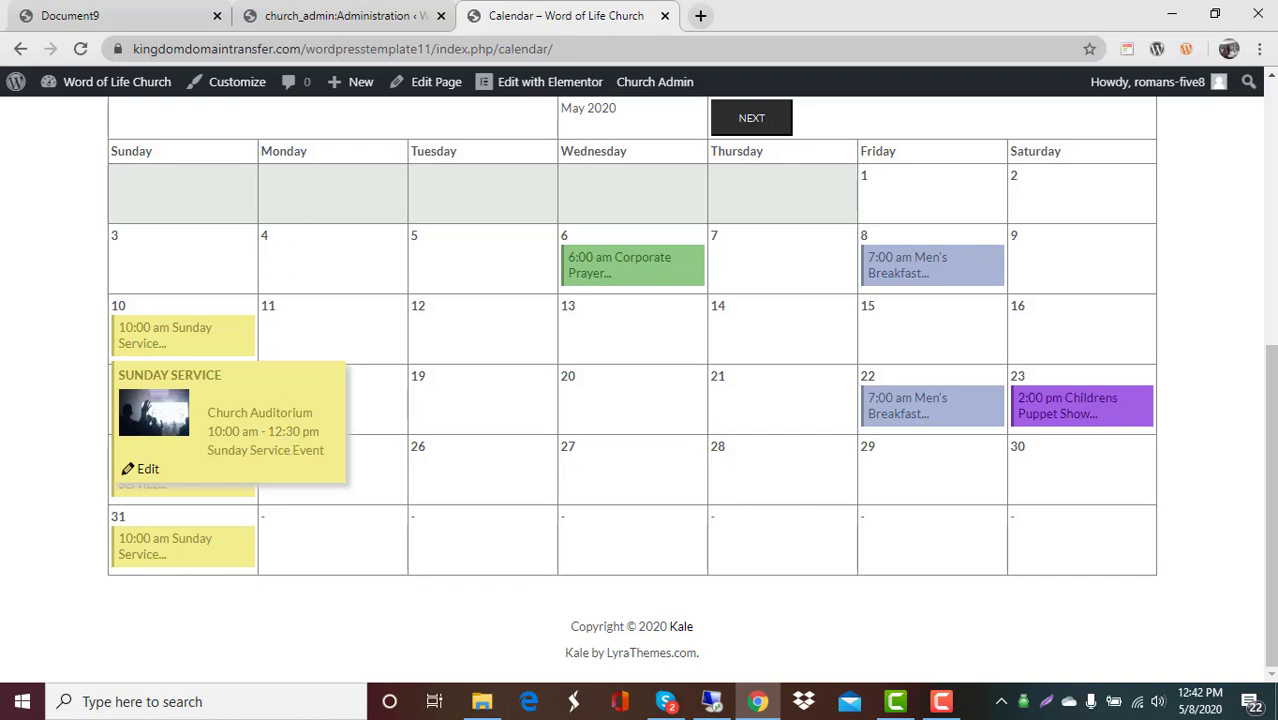
left_click(341, 18)
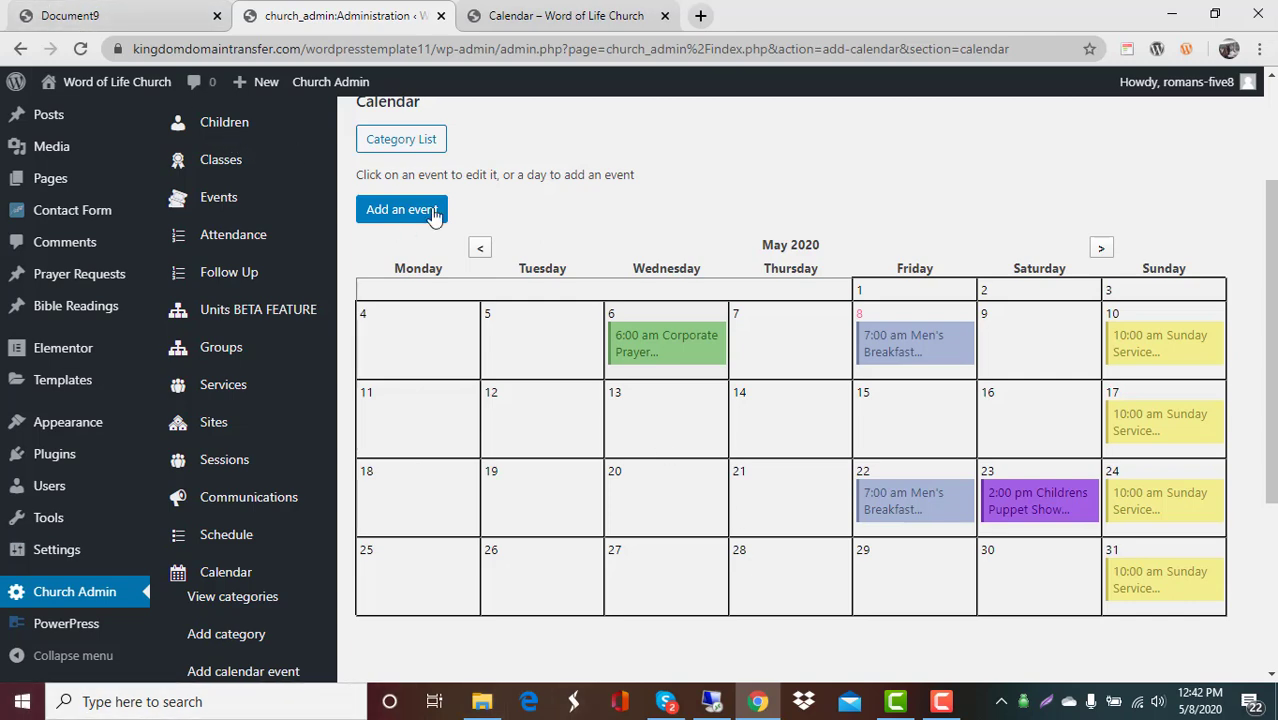
Delete the Childrens Puppet Show as a single event from Saturday May 23
right_click(1037, 496)
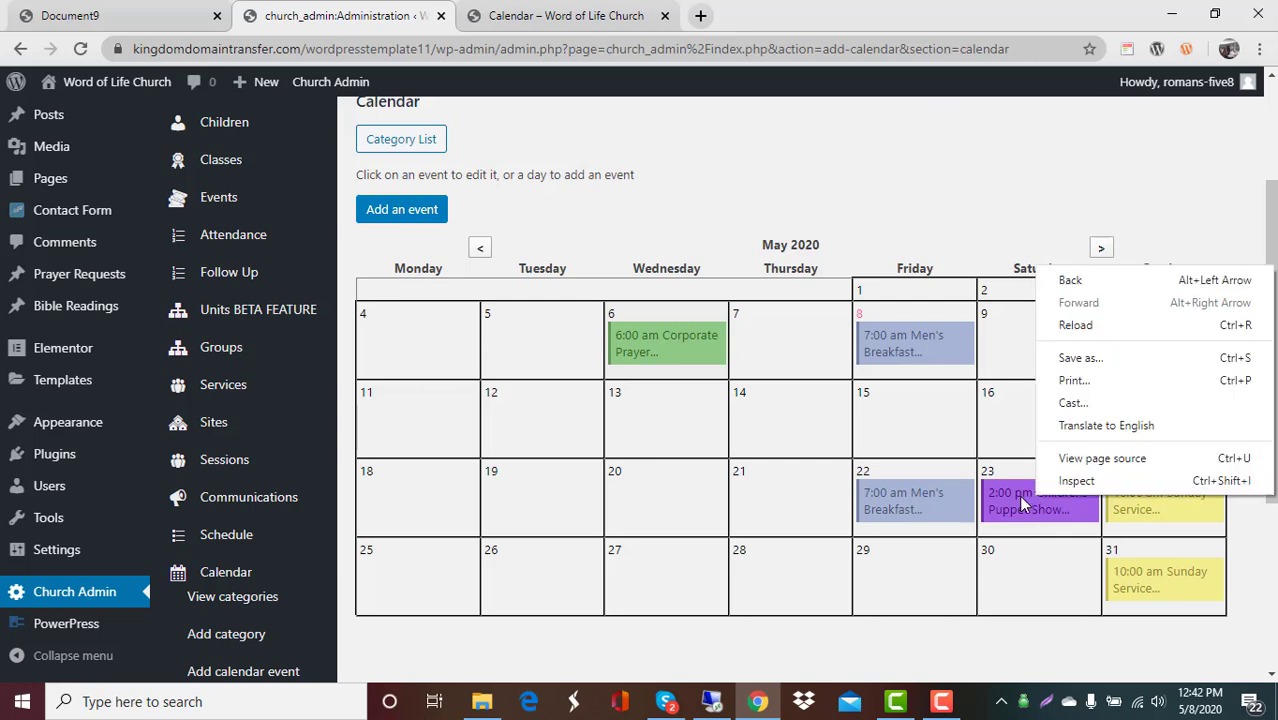
left_click(1013, 497)
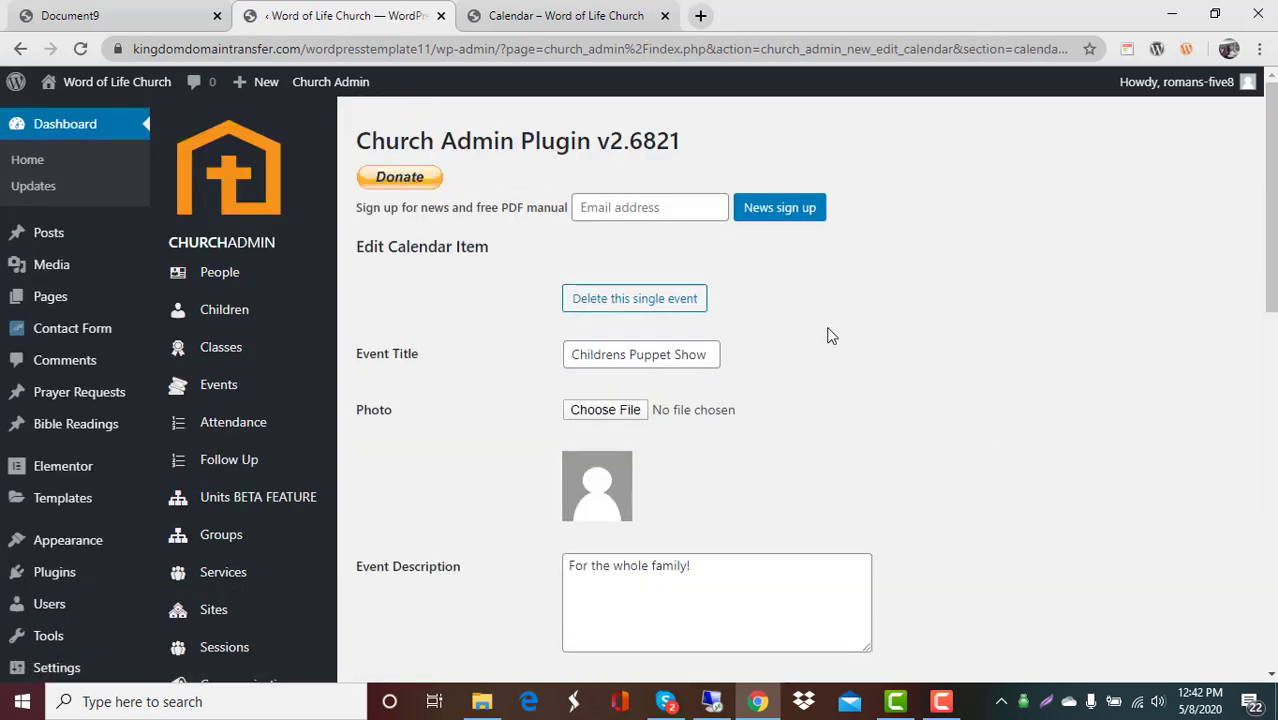
left_click(660, 303)
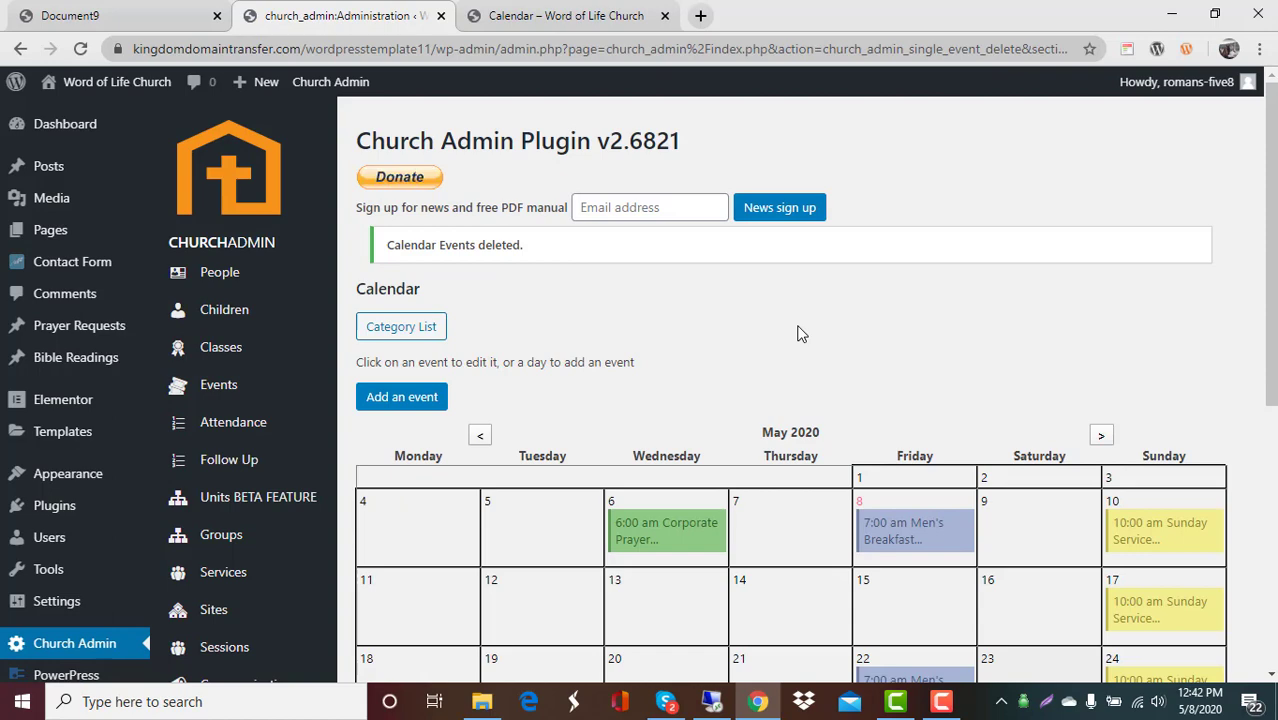
scroll(797, 333, "down", 4)
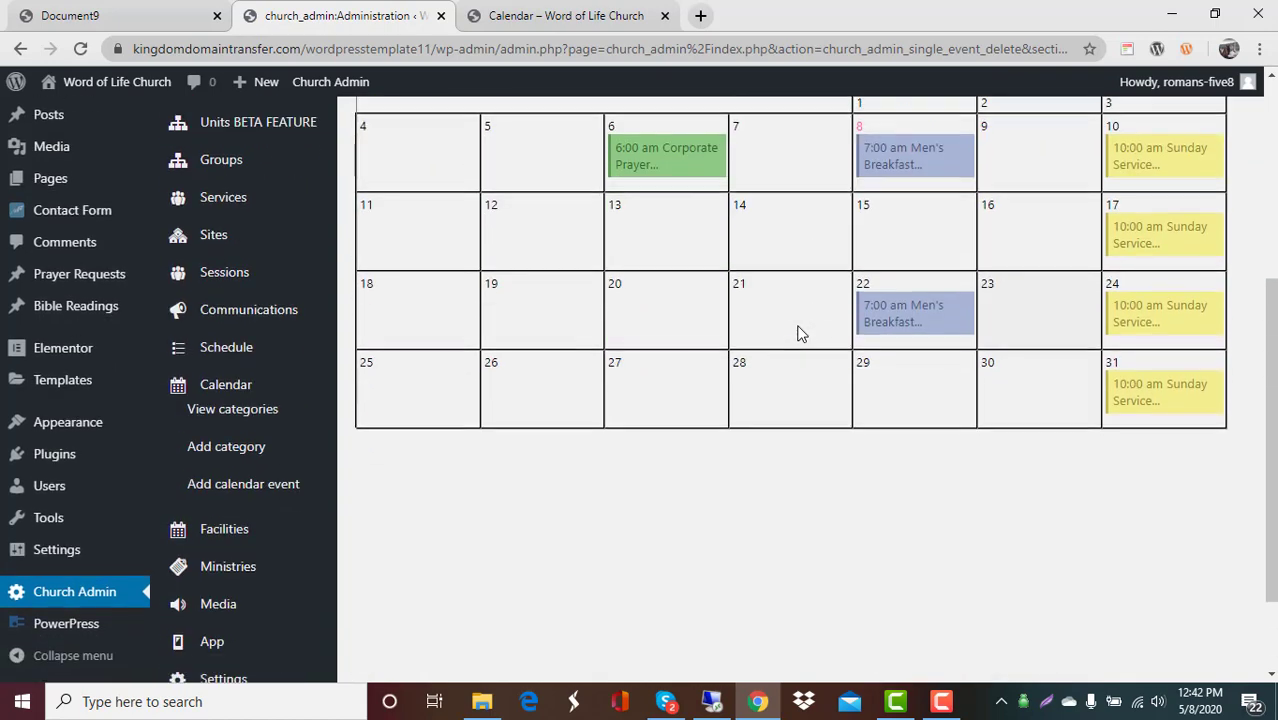
scroll(797, 333, "up", 2)
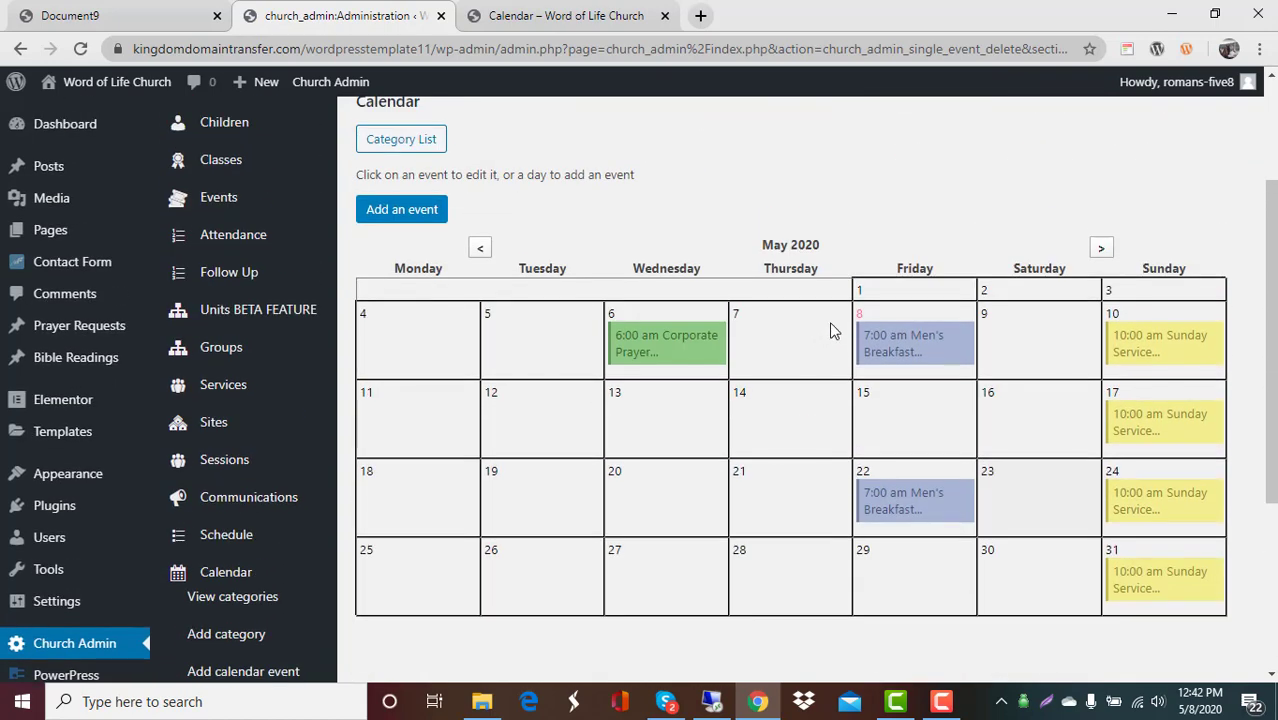
scroll(830, 331, "up", 1)
Reload the public calendar to confirm the Childrens Puppet Show is gone, and show the Year Planner pdfs list
left_click(566, 15)
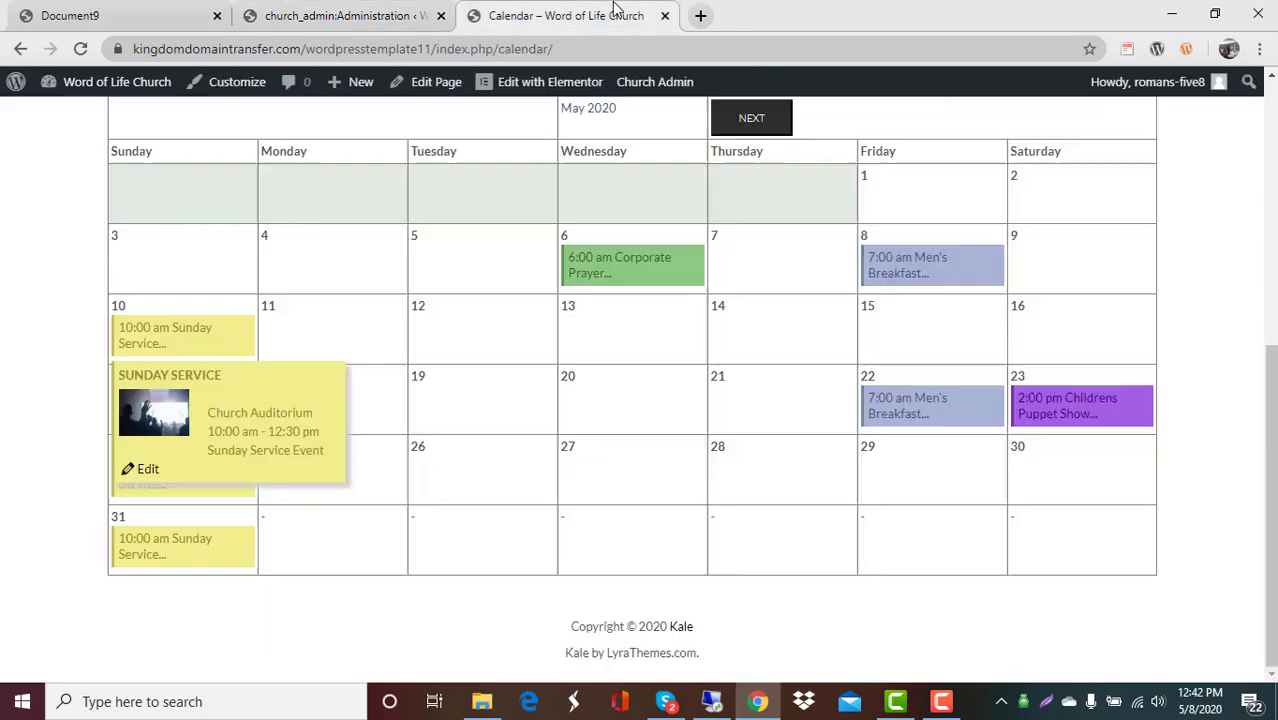
left_click(80, 48)
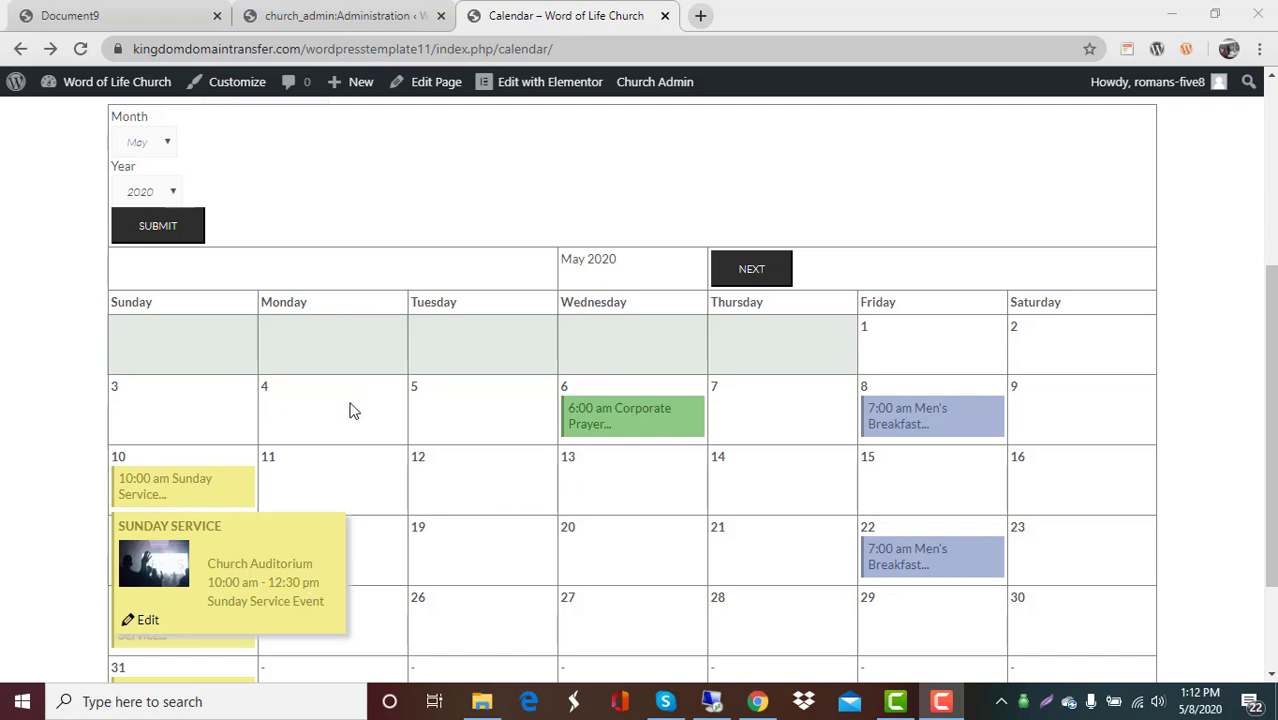
scroll(533, 434, "up", 1)
scroll(533, 434, "up", 1)
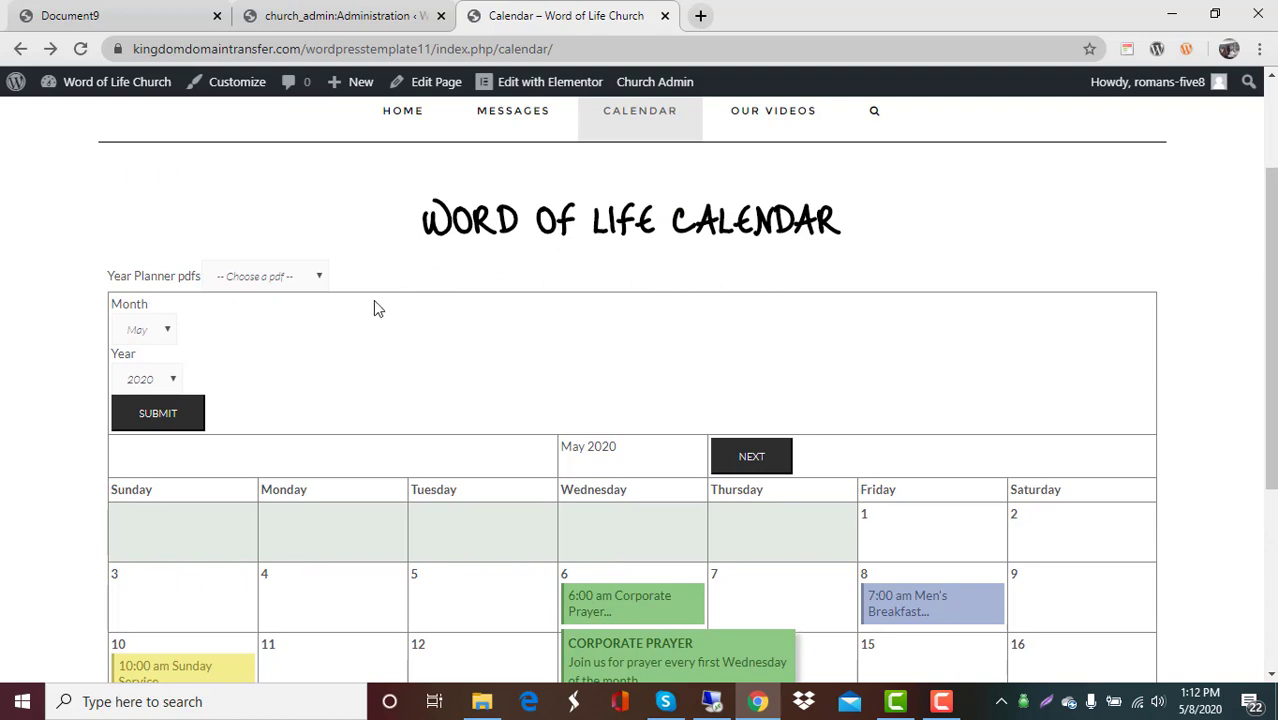
left_click(319, 279)
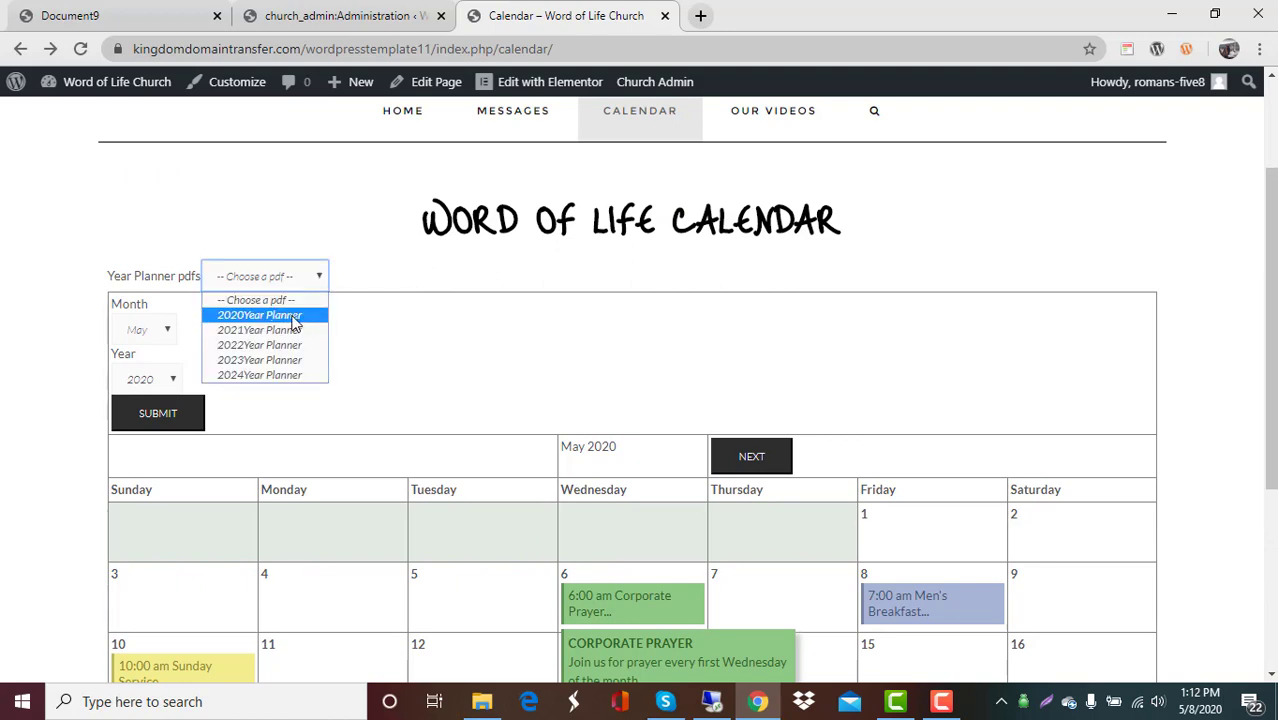
View the colour-coded '2020Year Planner' PDF, then return to the May 2020 public calendar
left_click(295, 316)
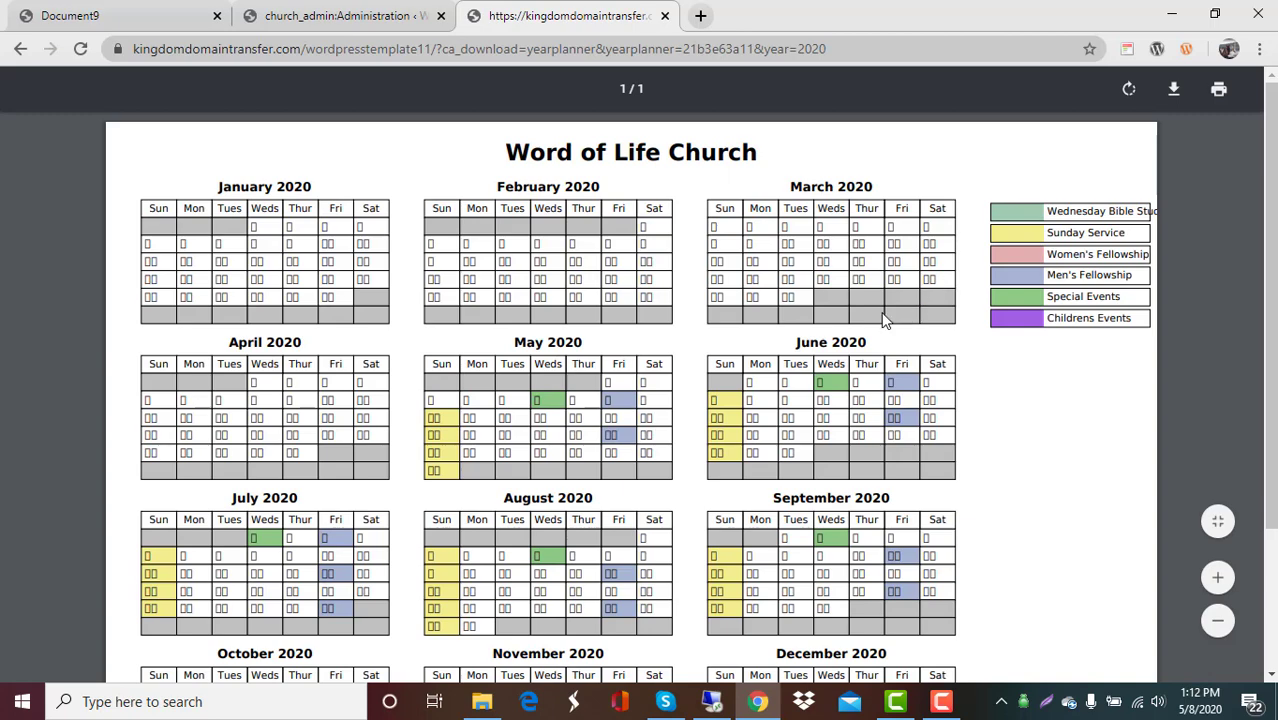
scroll(873, 320, "down", 1)
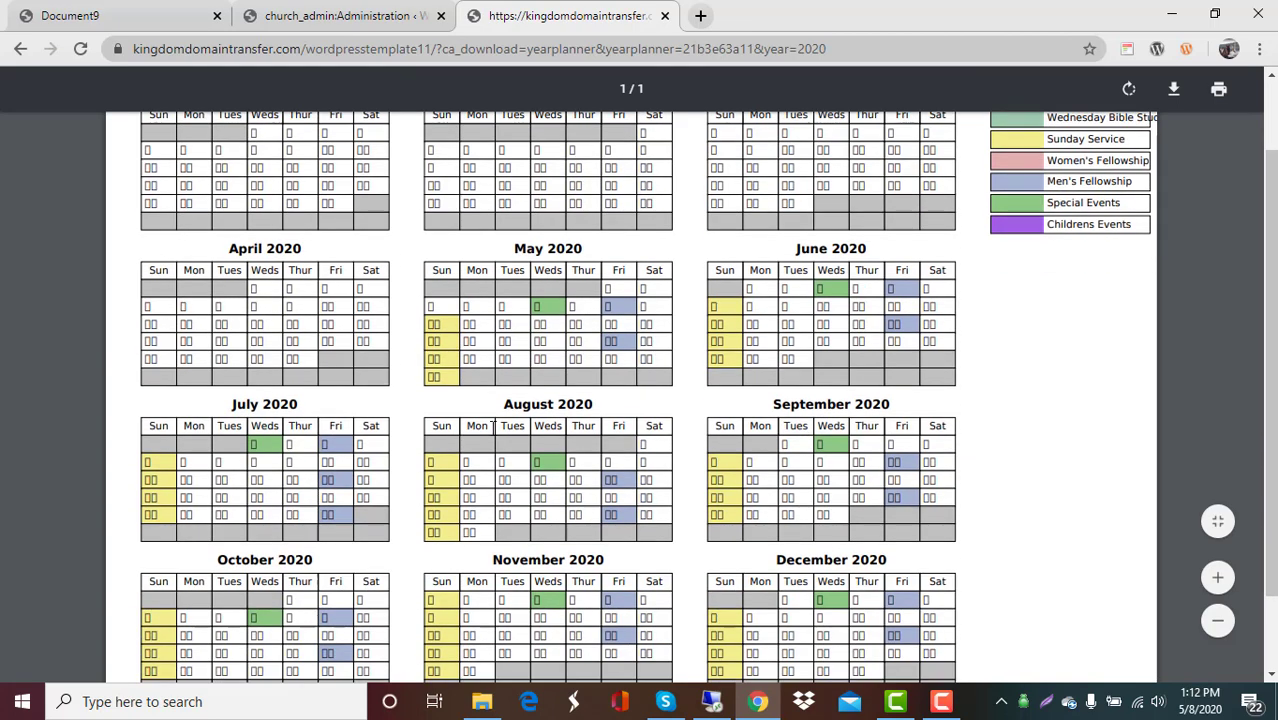
scroll(960, 405, "up", 1)
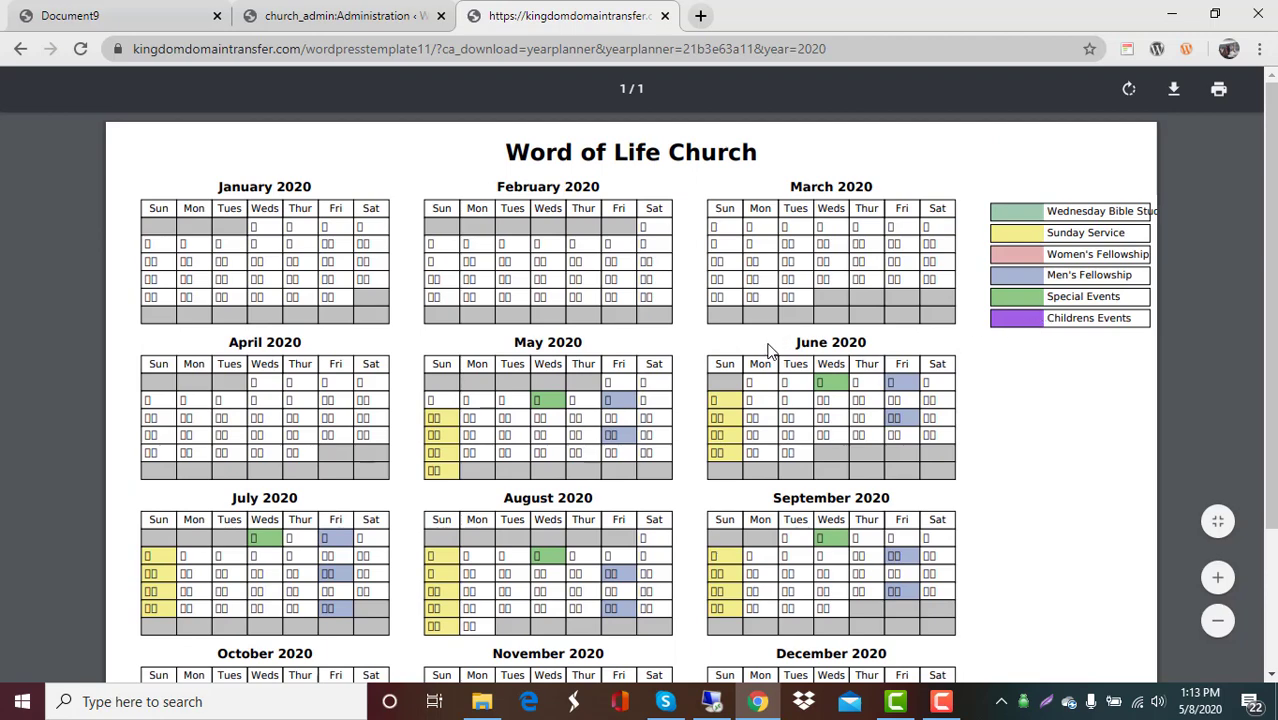
scroll(742, 332, "down", 1)
scroll(728, 338, "up", 1)
left_click(20, 50)
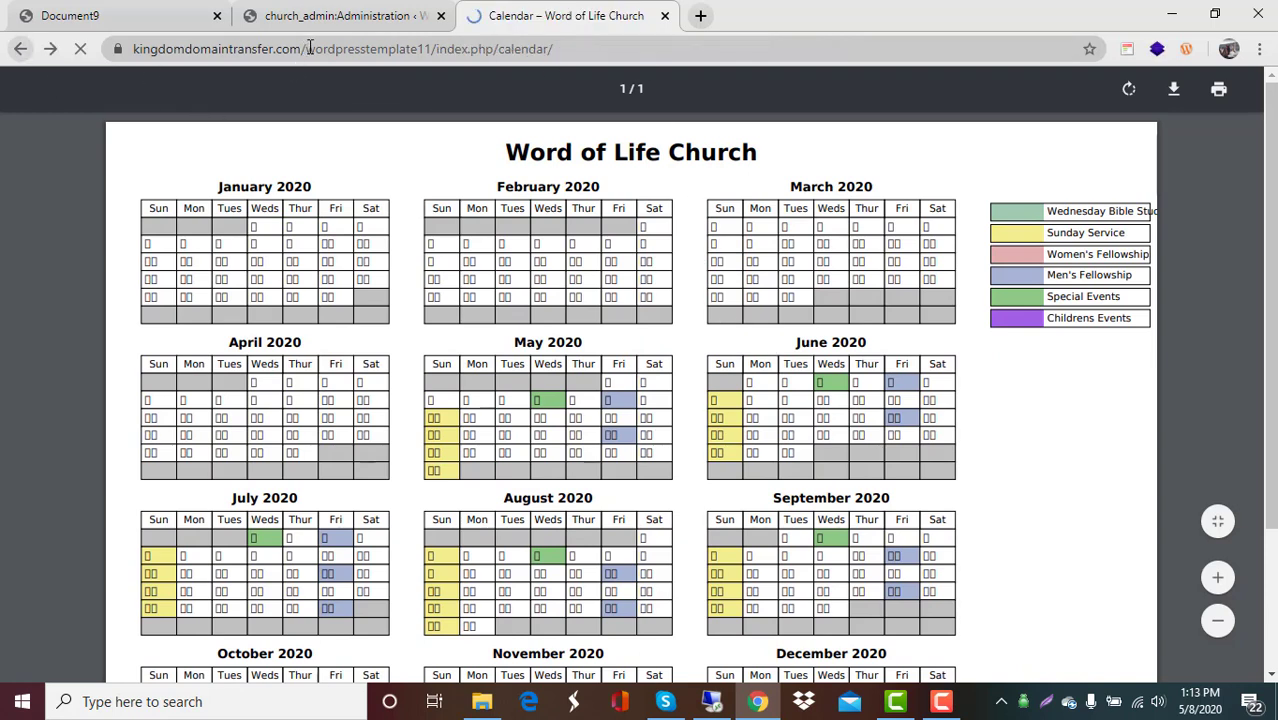
scroll(896, 388, "down", 1)
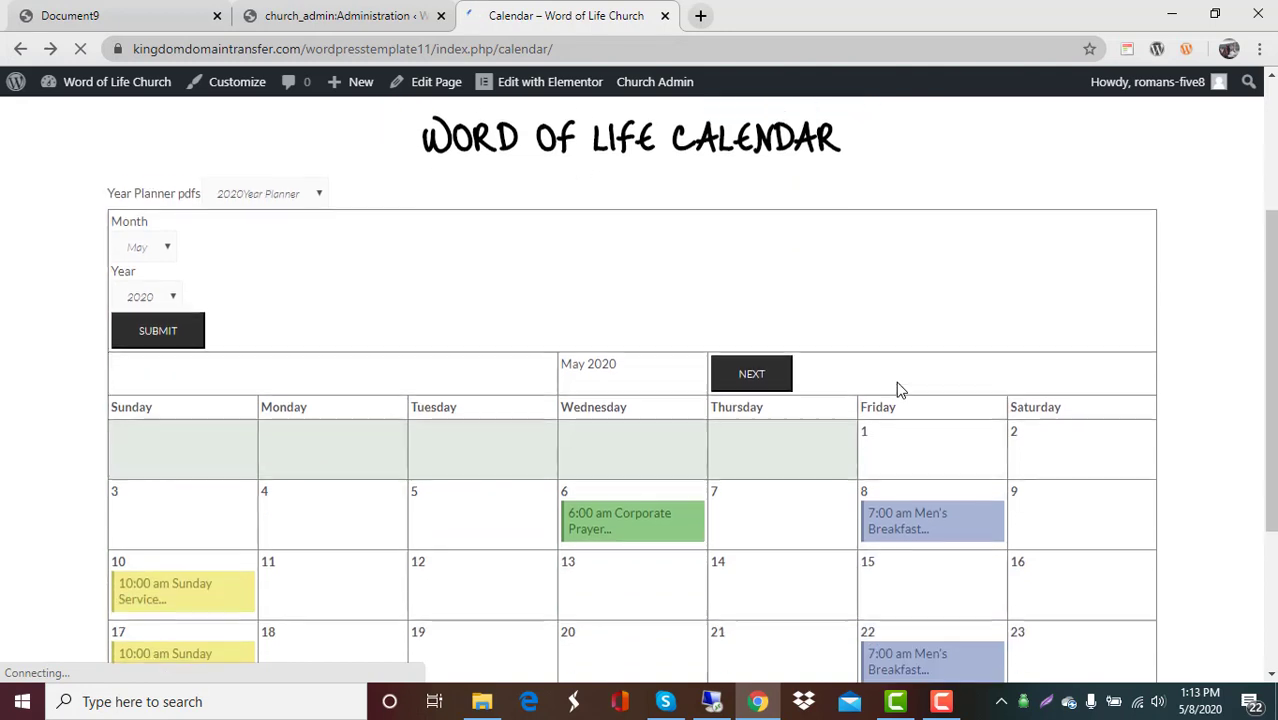